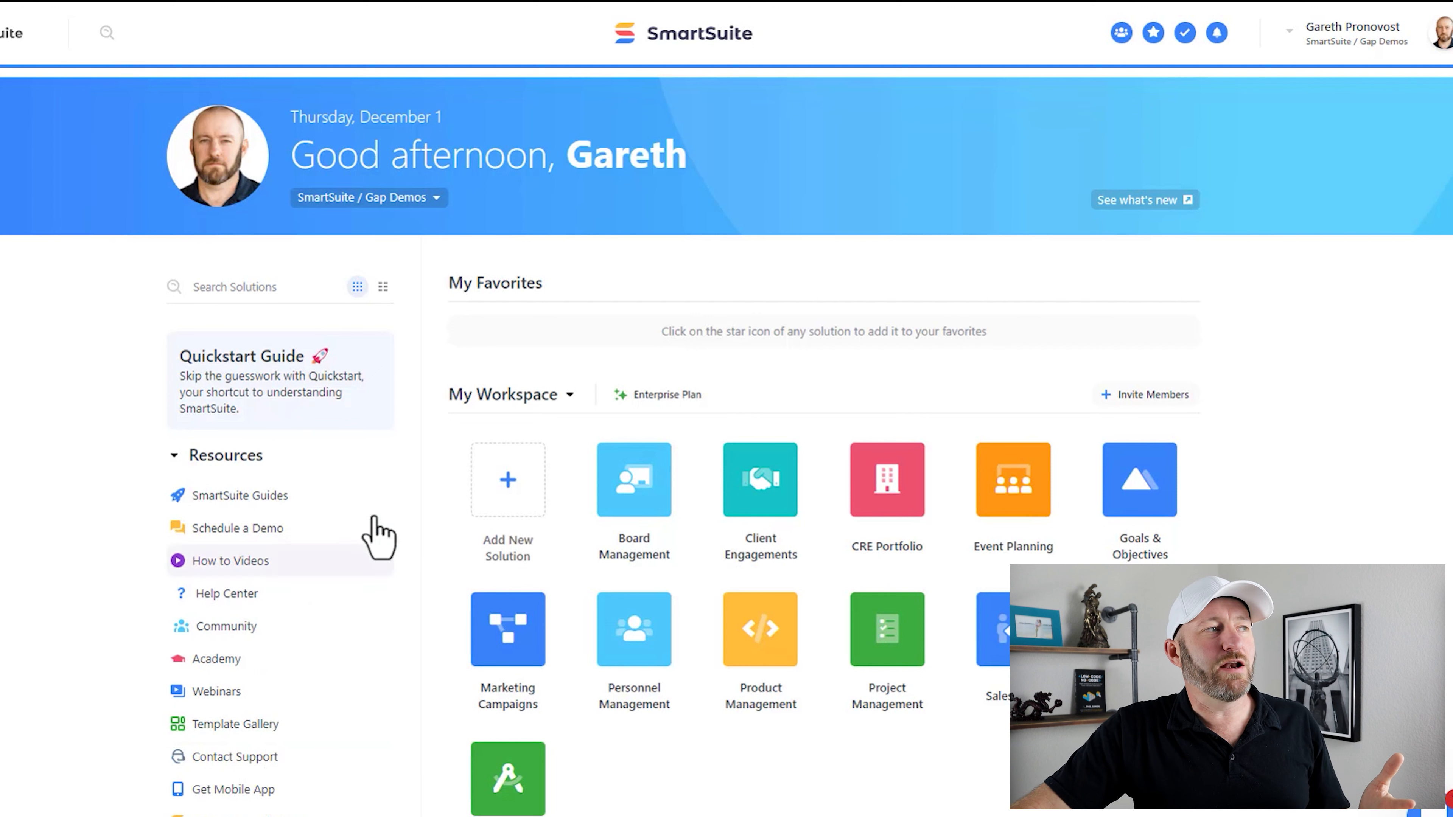
- Create a blank solution from scratch via the Add New Solution tile
{"action": "left_click", "coordinate": [504, 498]}
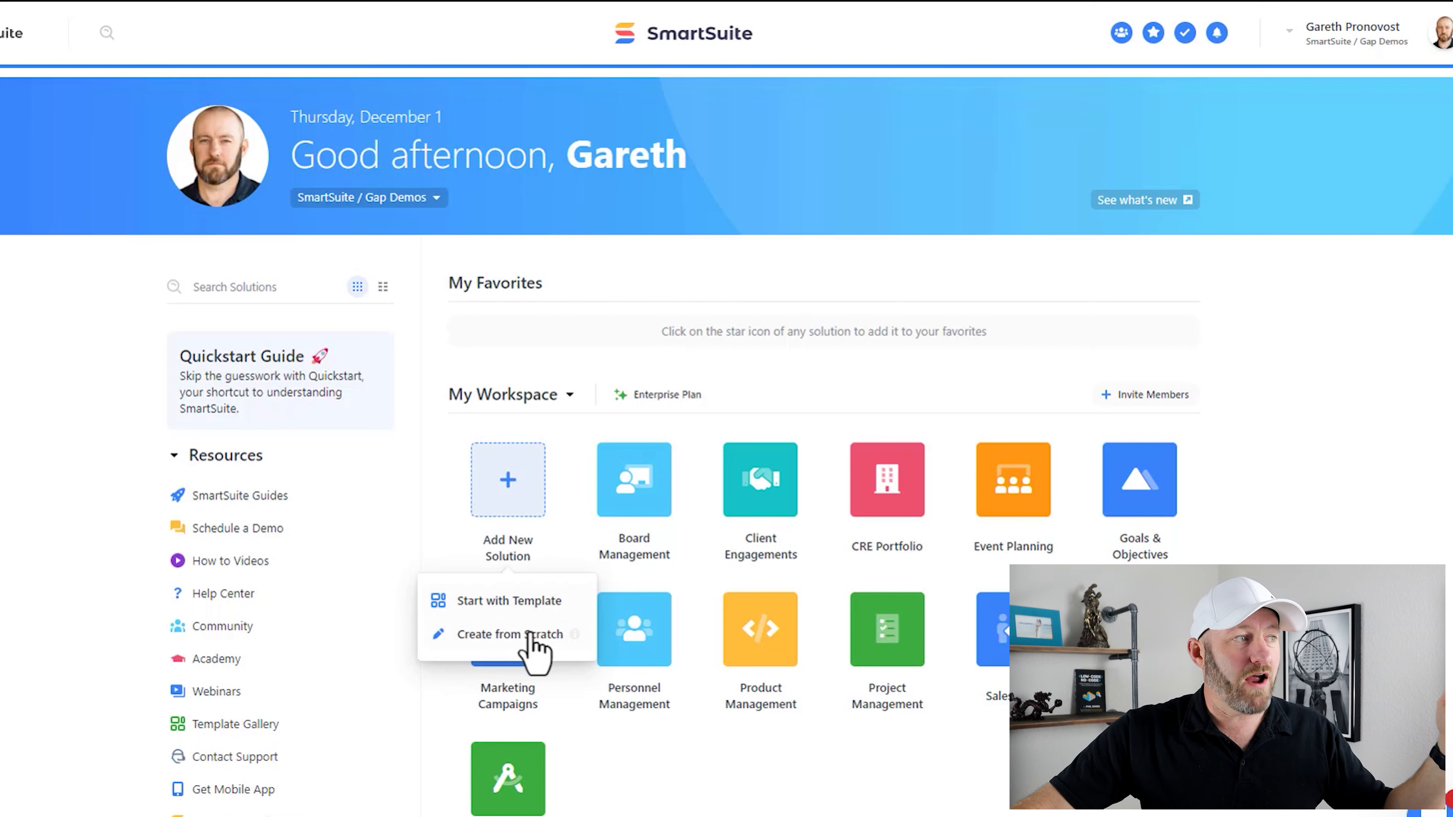
{"action": "left_click", "coordinate": [509, 633]}
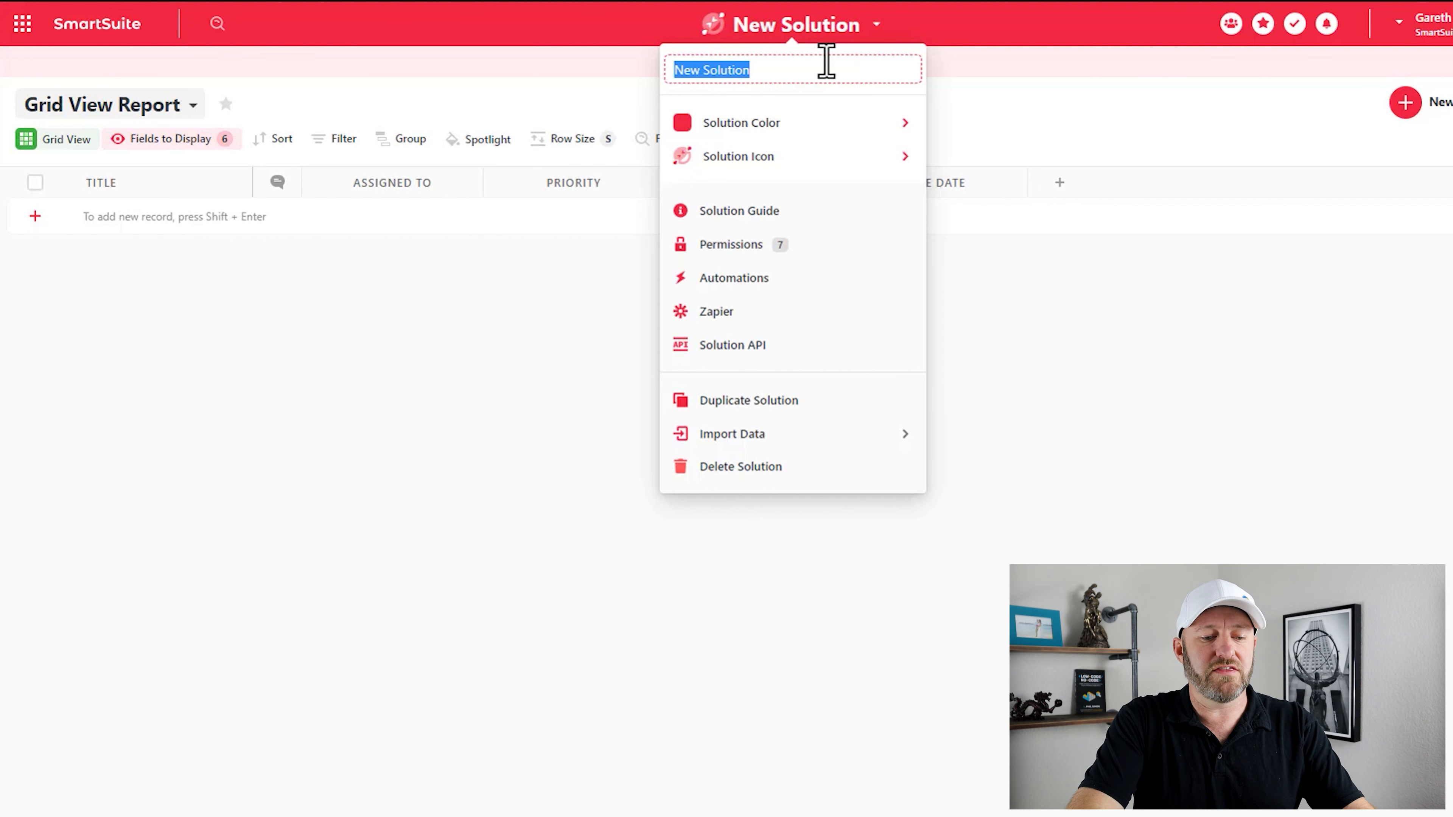
- Name the solution 'Purchase Lists' and set its color to Forest Green
{"action": "type", "text": "Pur"}
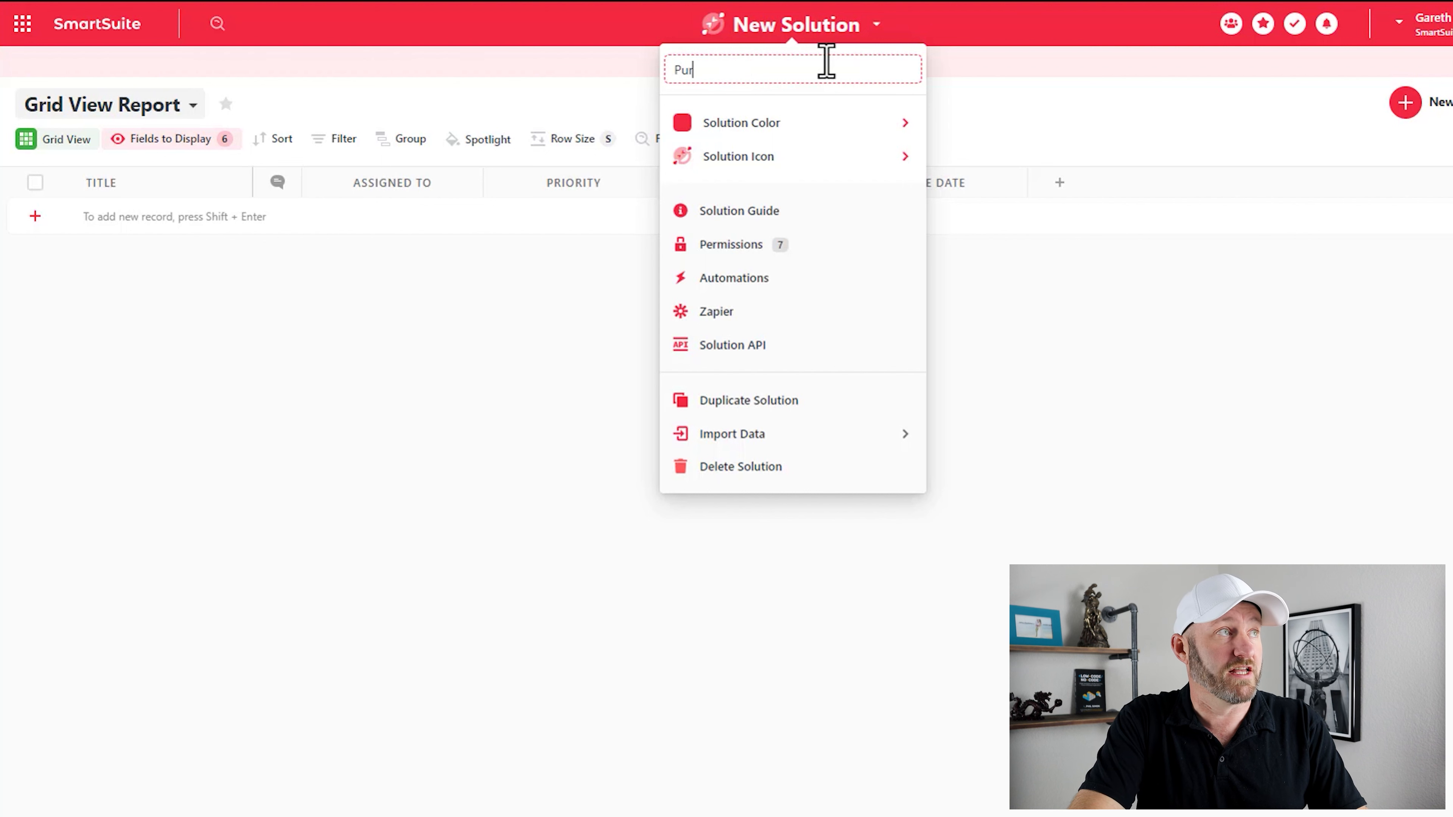
{"action": "type", "text": "chase Lists"}
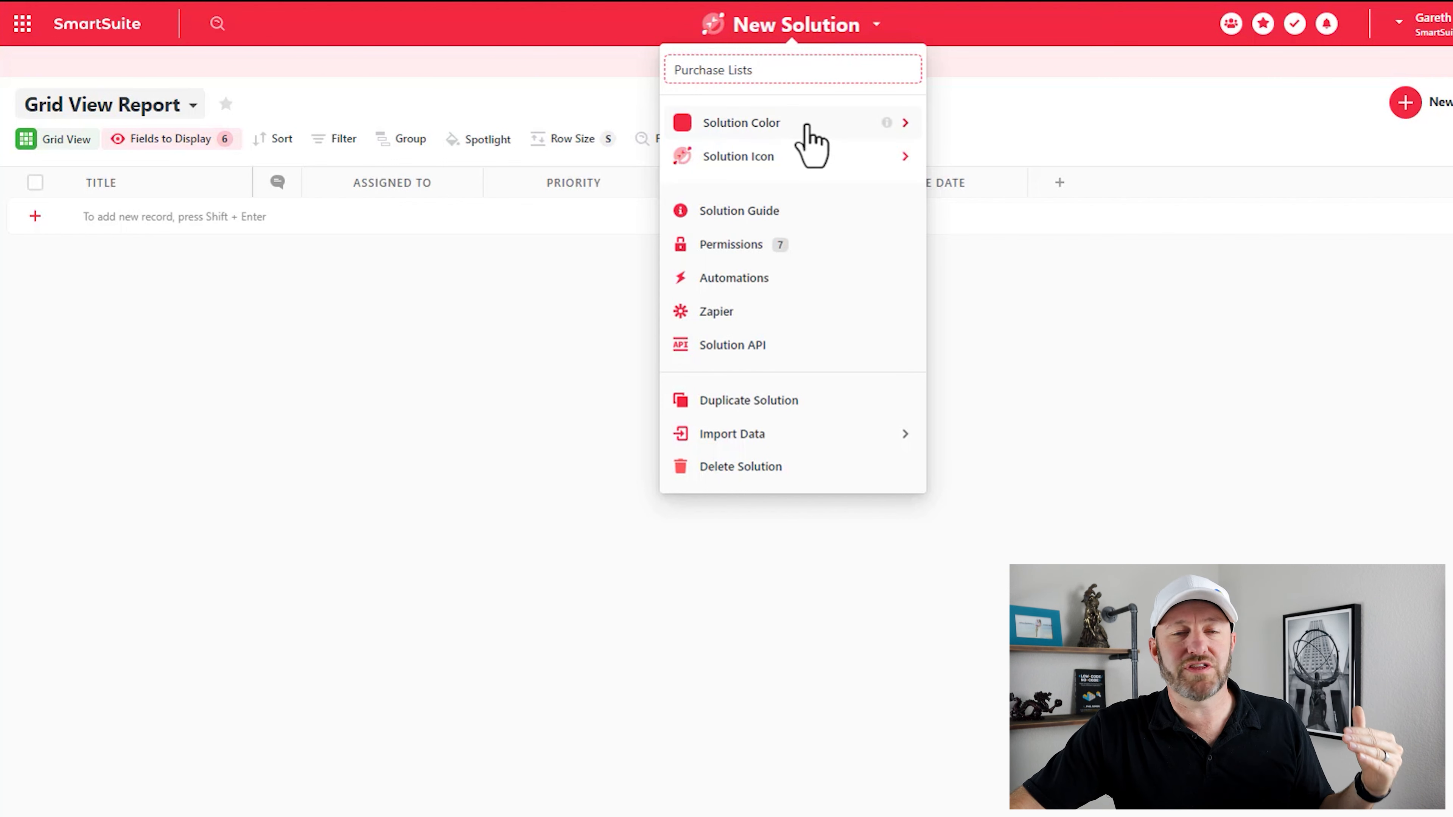
{"action": "mouse_move", "coordinate": [811, 143]}
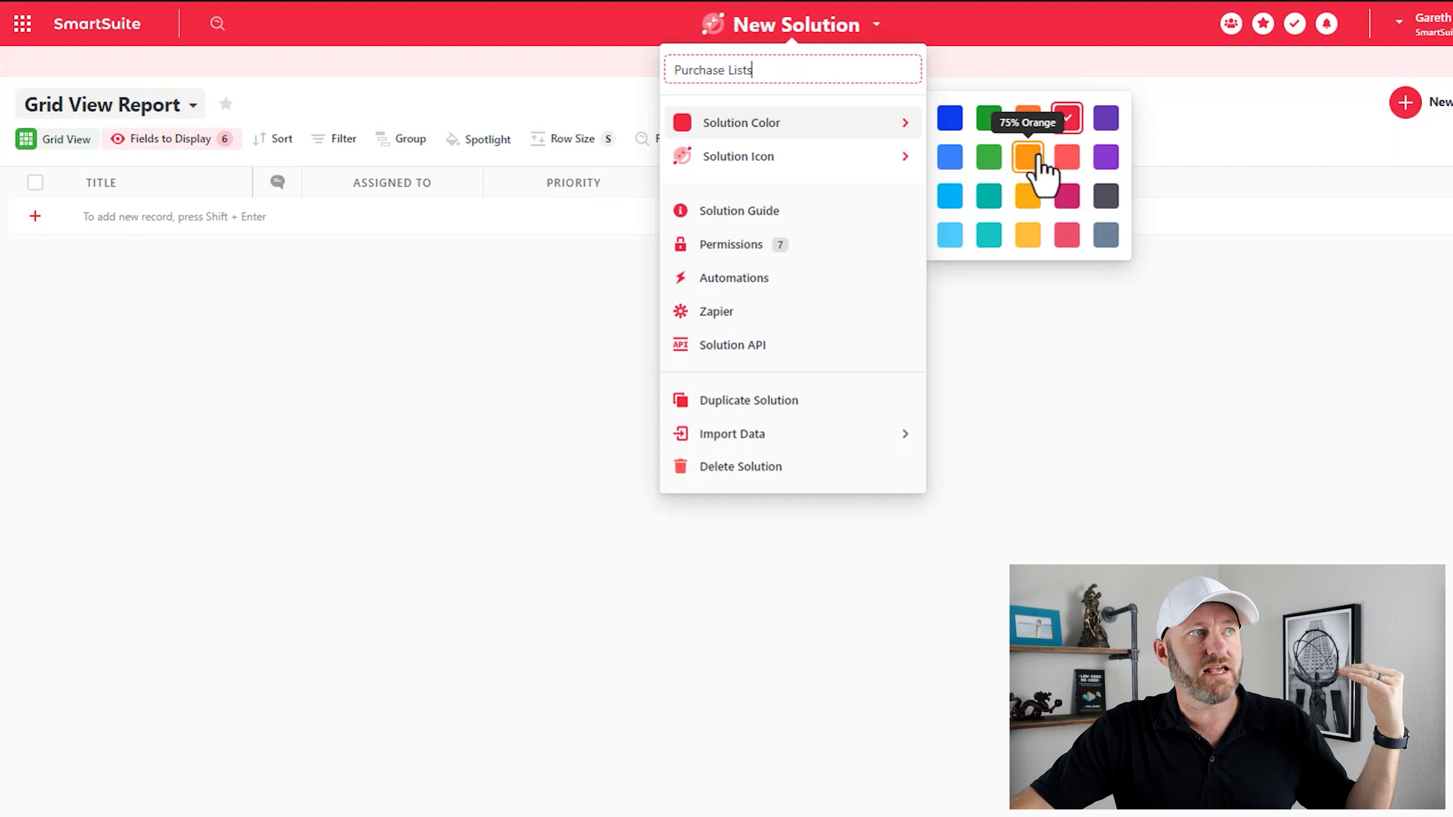
{"action": "left_click", "coordinate": [992, 128]}
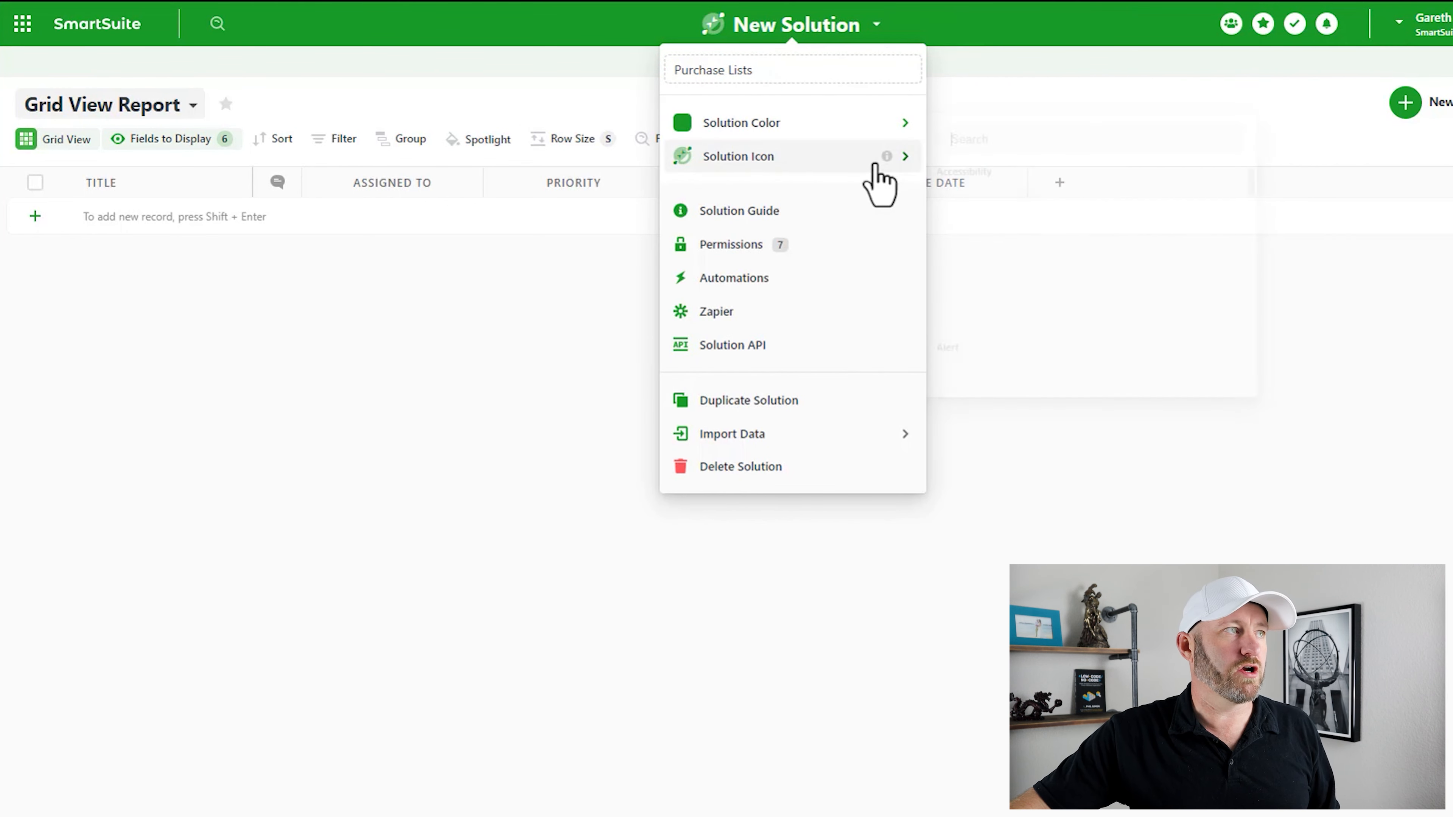
- Search icons for 'shop' and set the solution icon to the shopping cart
{"action": "mouse_move", "coordinate": [876, 167]}
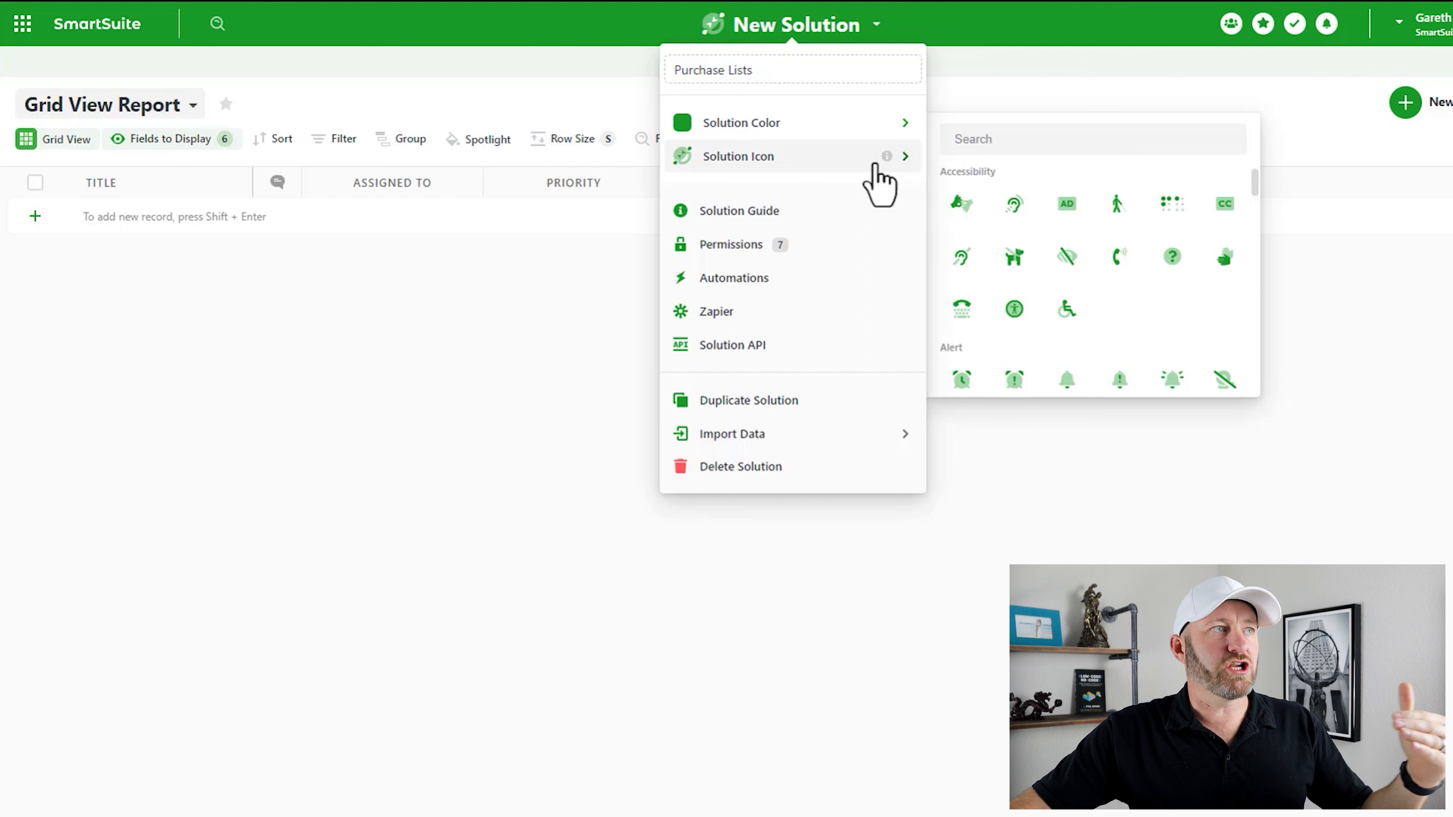
{"action": "left_click", "coordinate": [1009, 148]}
{"action": "type", "text": "shop"}
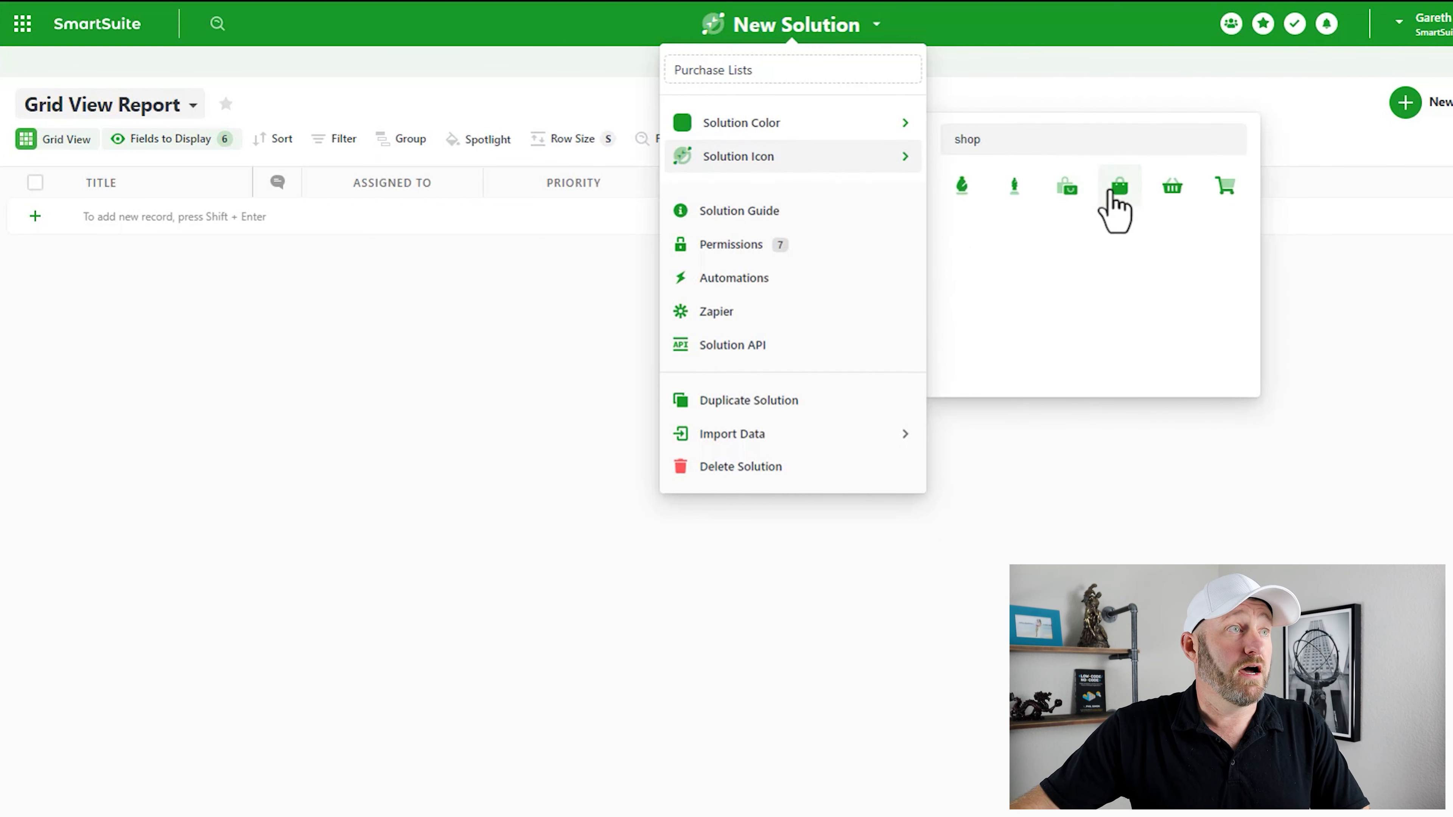
{"action": "left_click", "coordinate": [1224, 188]}
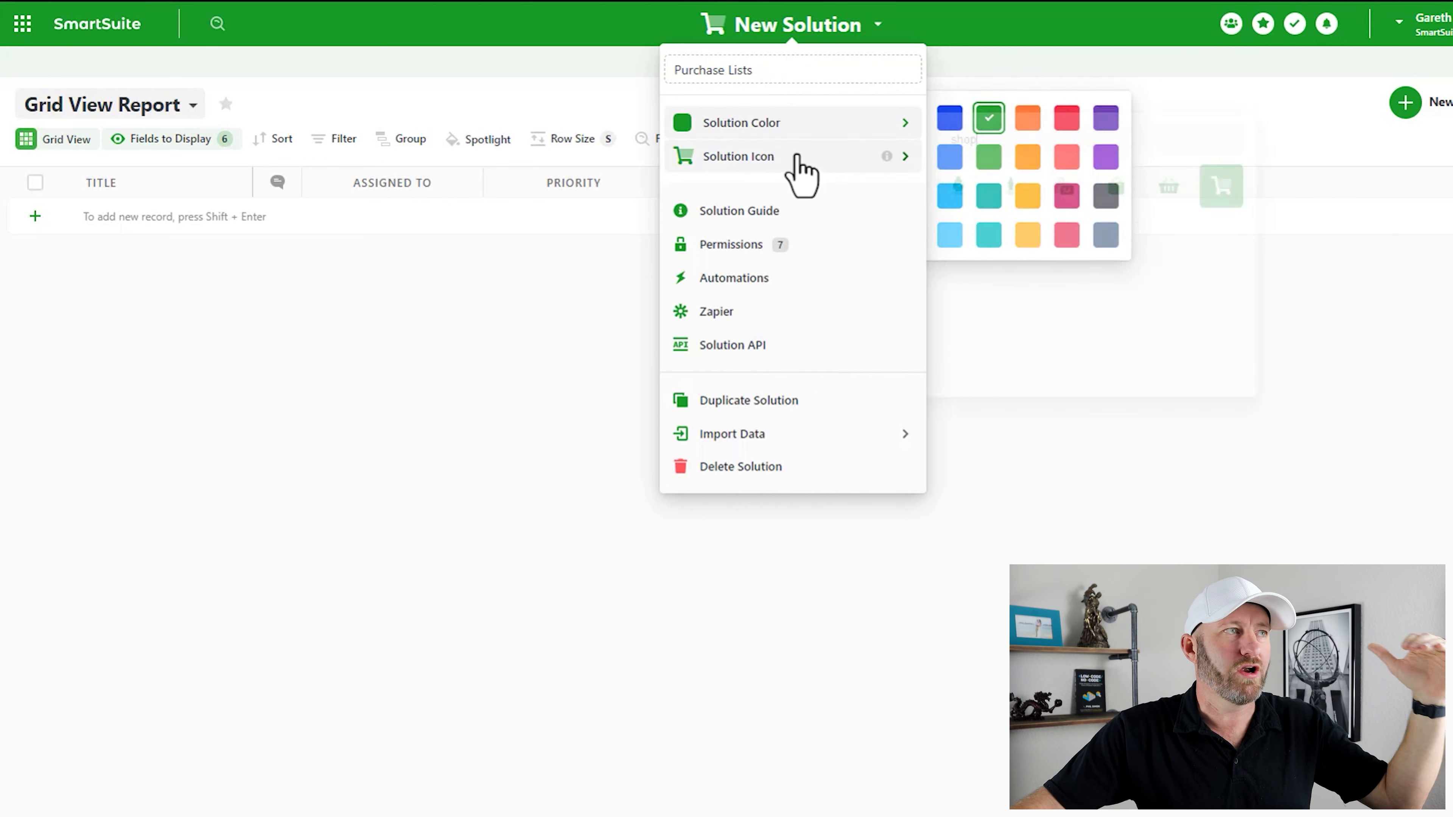
- Apply the solution settings and rename the App 1 table to 'Things to Buy'
{"action": "left_click", "coordinate": [1074, 79]}
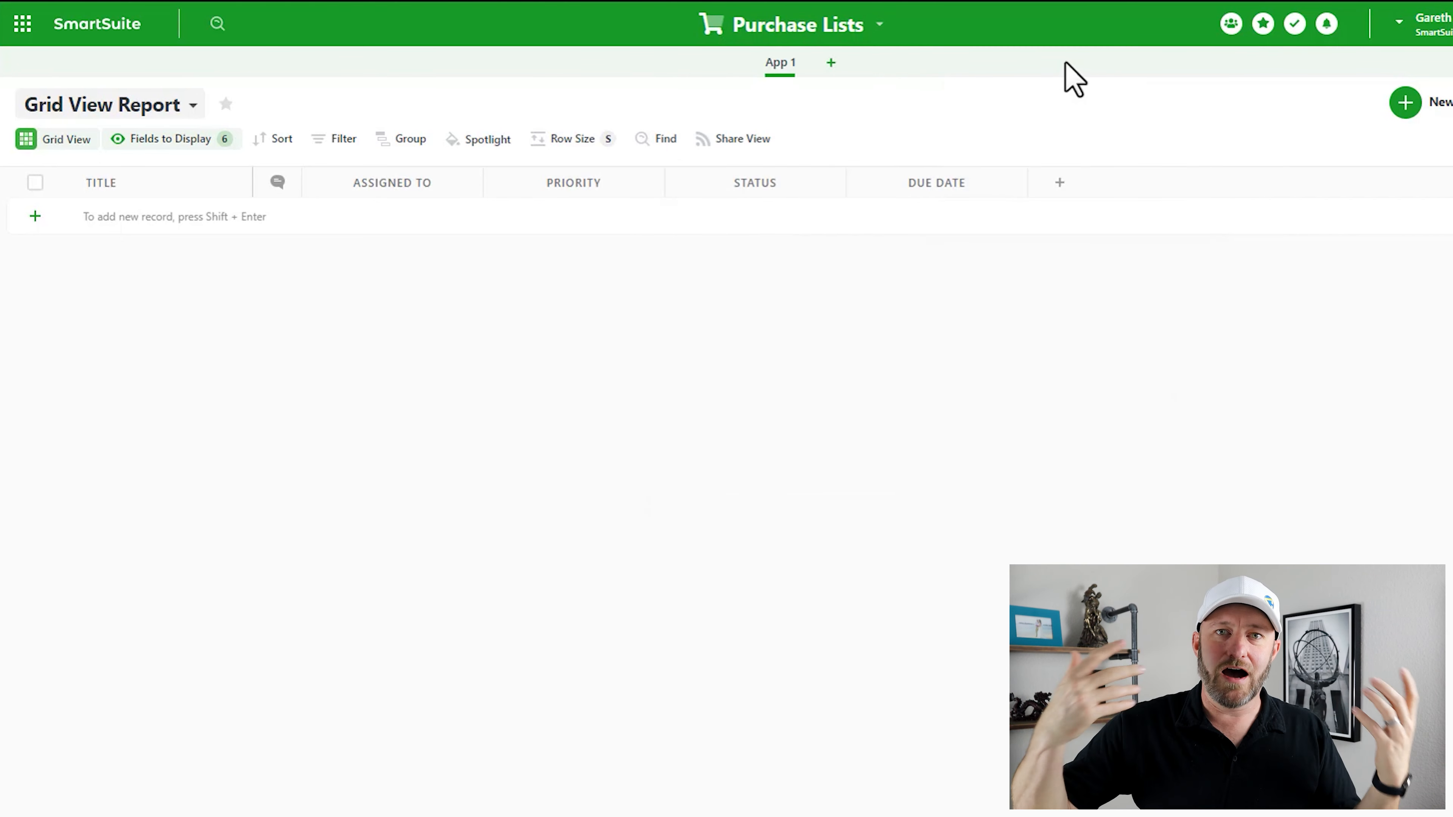
{"action": "double_click", "coordinate": [780, 65]}
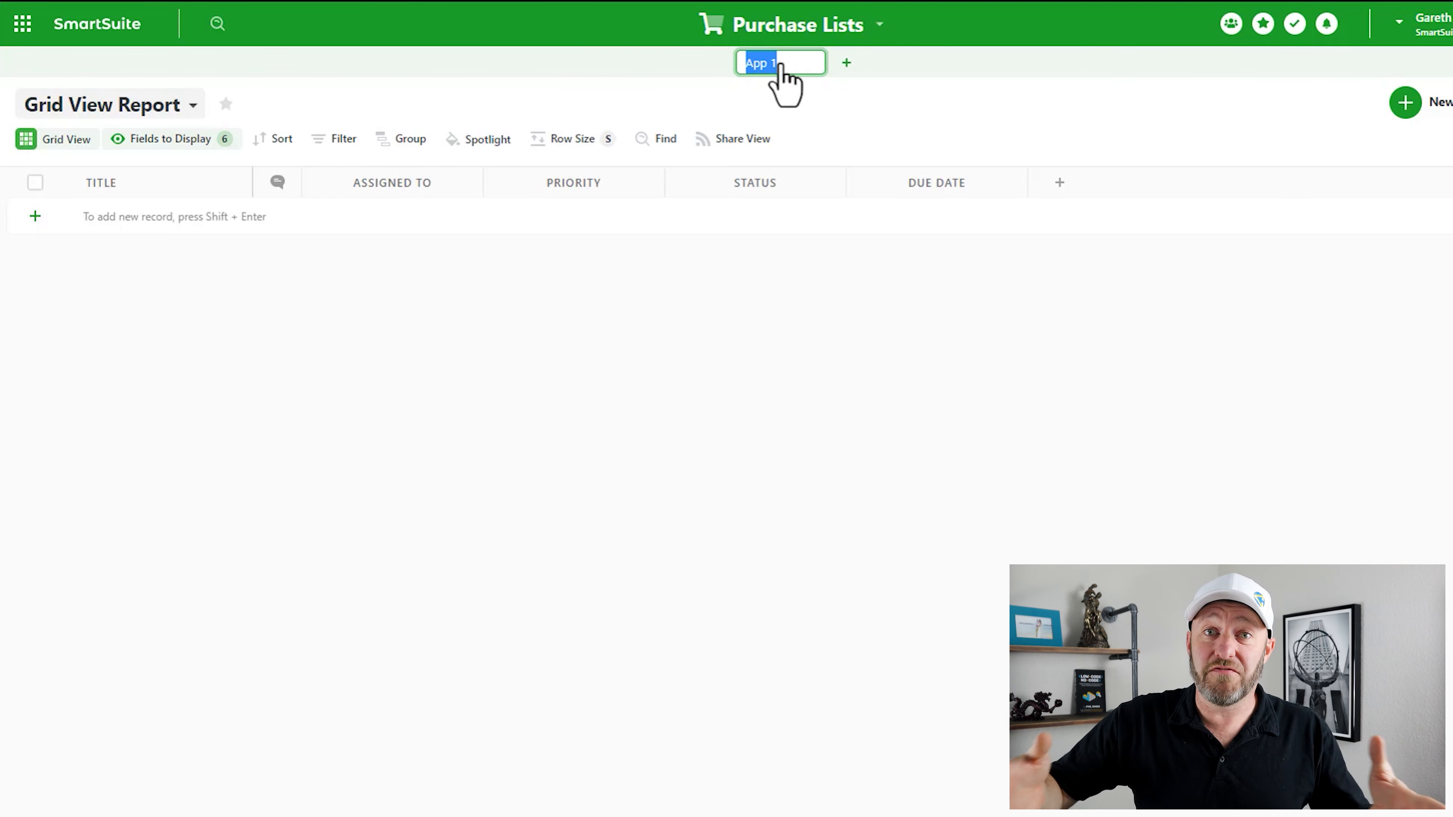
{"action": "type", "text": "T"}
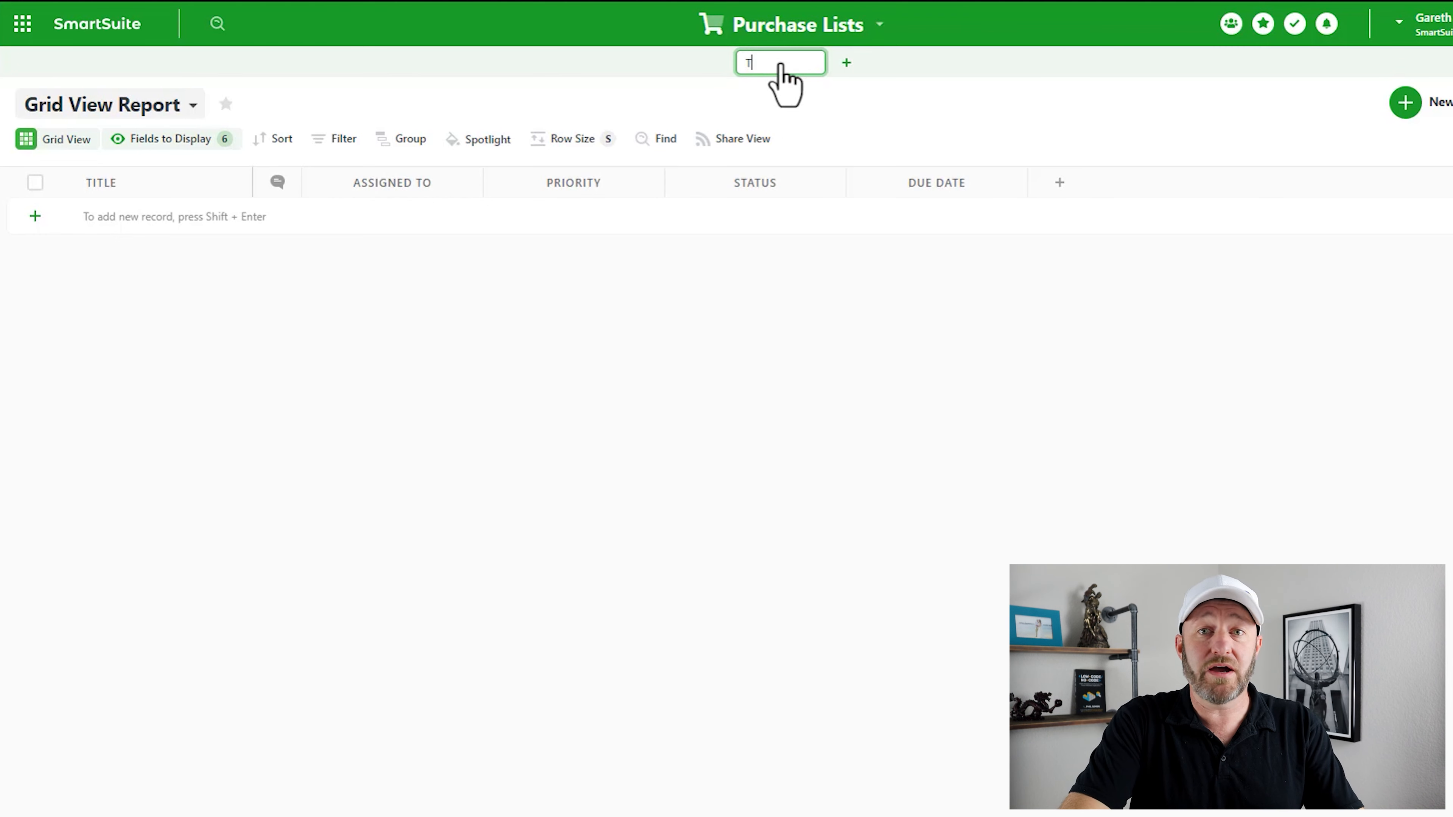
{"action": "type", "text": "hings to Buy"}
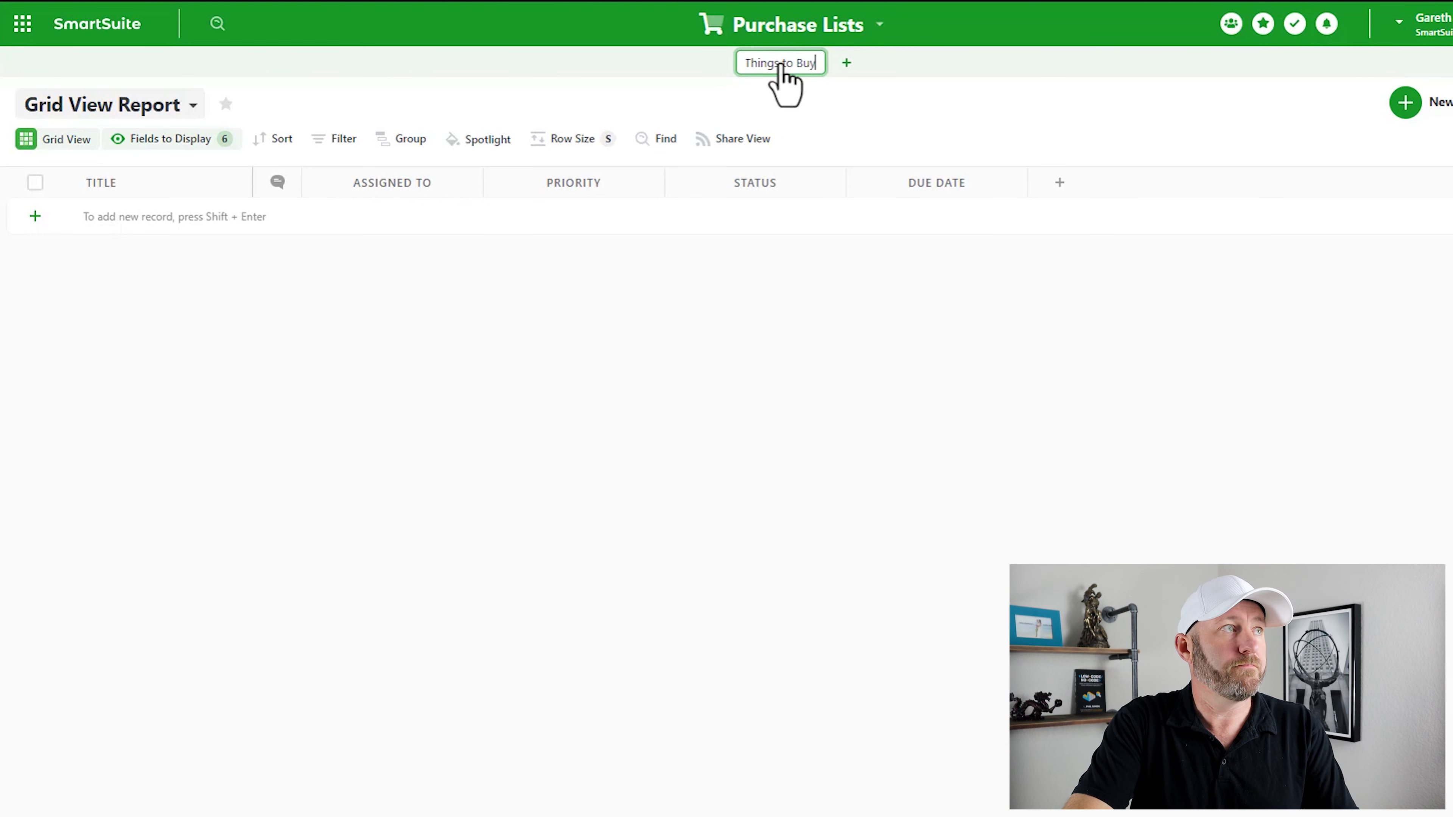
{"action": "key", "text": "Return"}
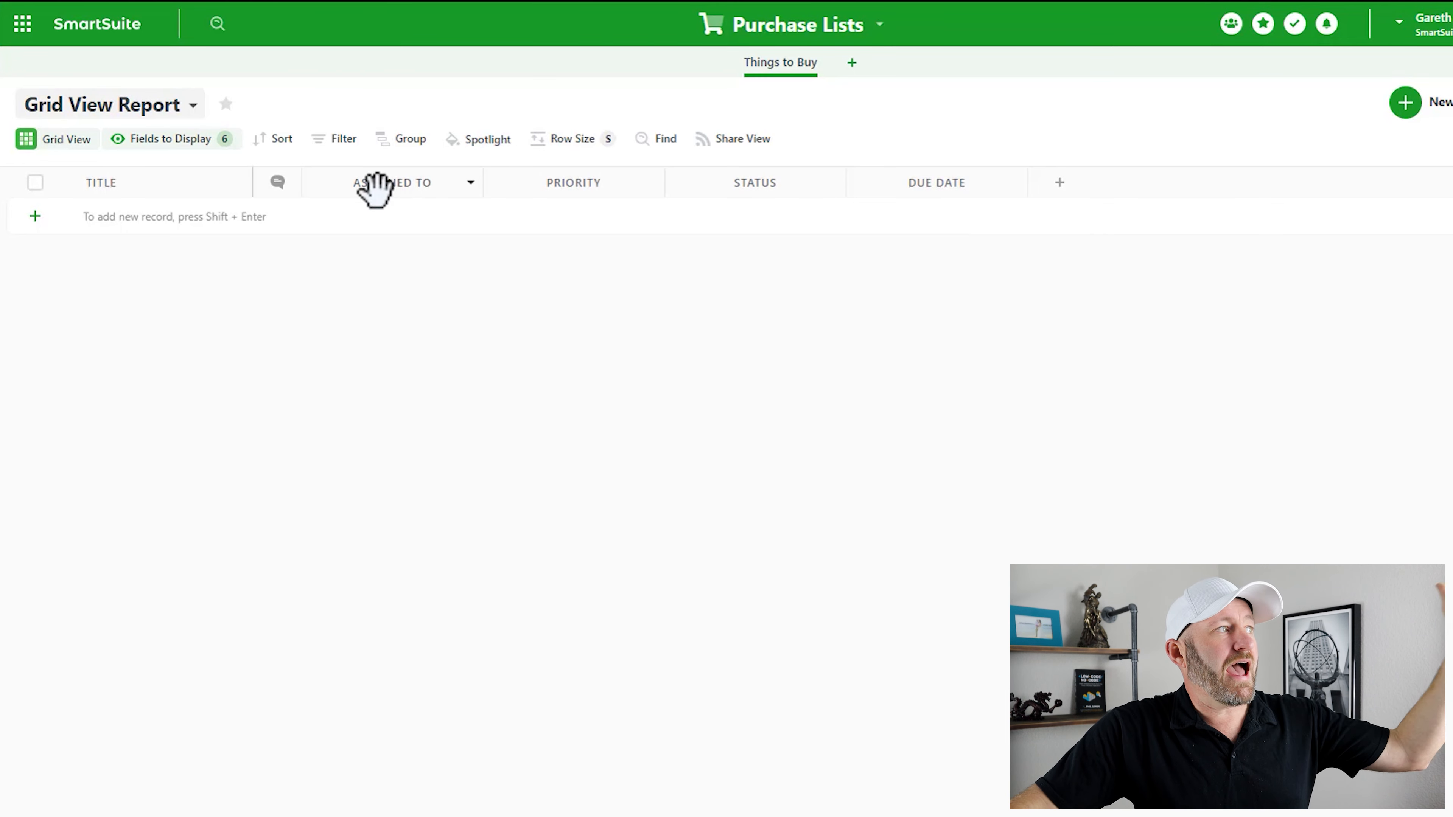
- Start a new record in the Title-only Things to Buy table
{"action": "left_click", "coordinate": [143, 220]}
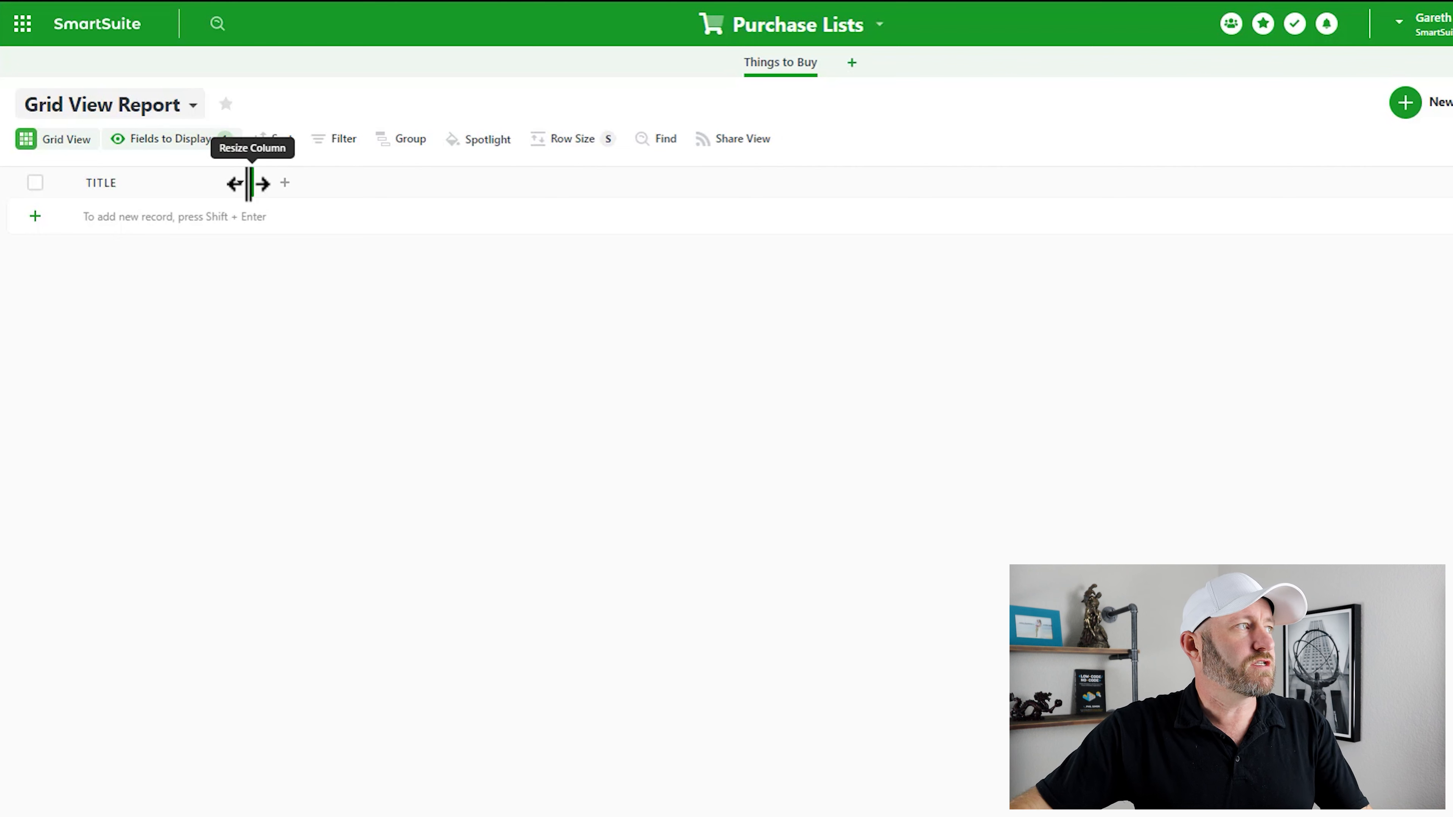
- Enter three Title records: Black Beans, Tortillas and Cheese
{"action": "left_click", "coordinate": [209, 217]}
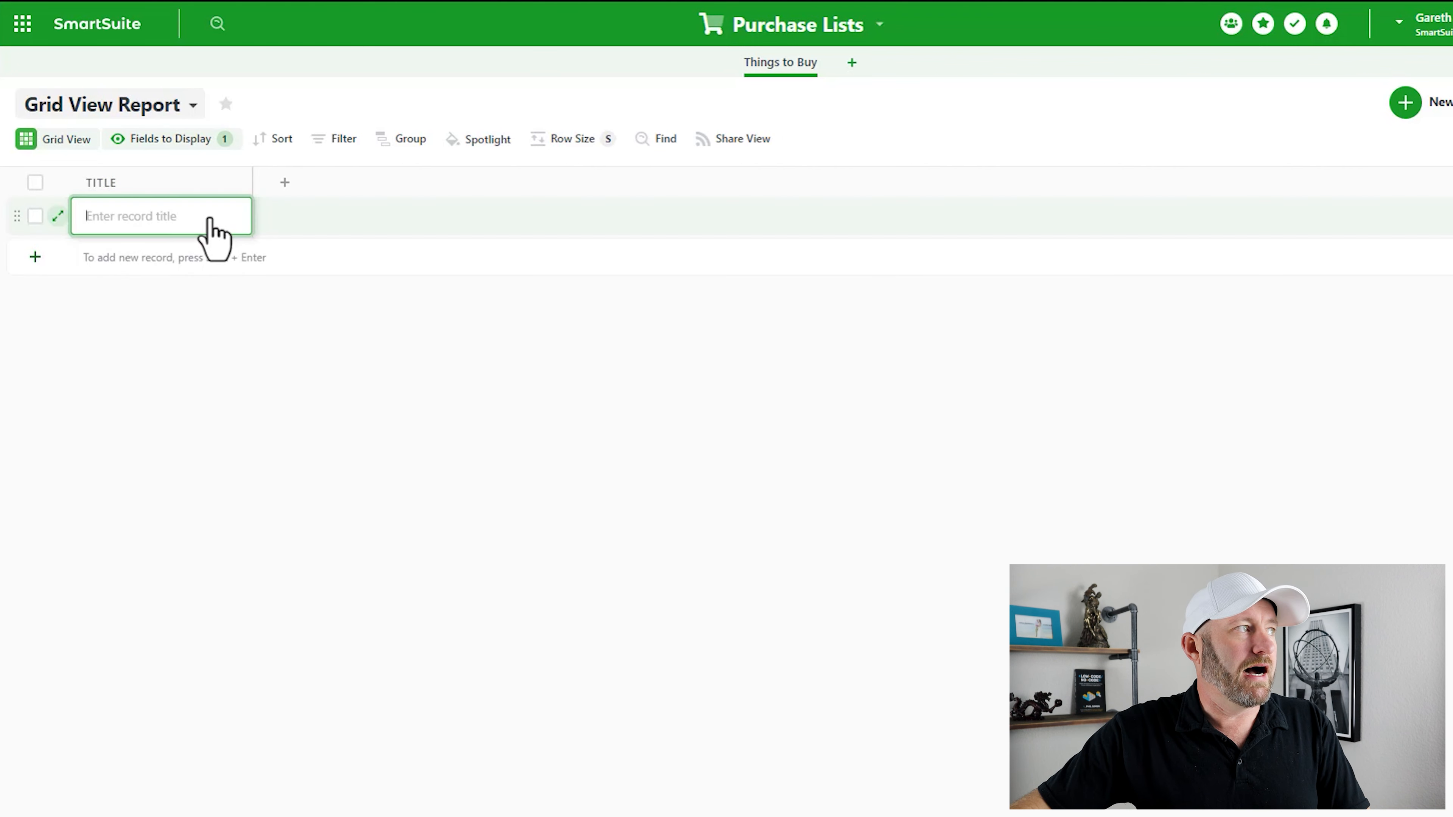
{"action": "type", "text": "Bl"}
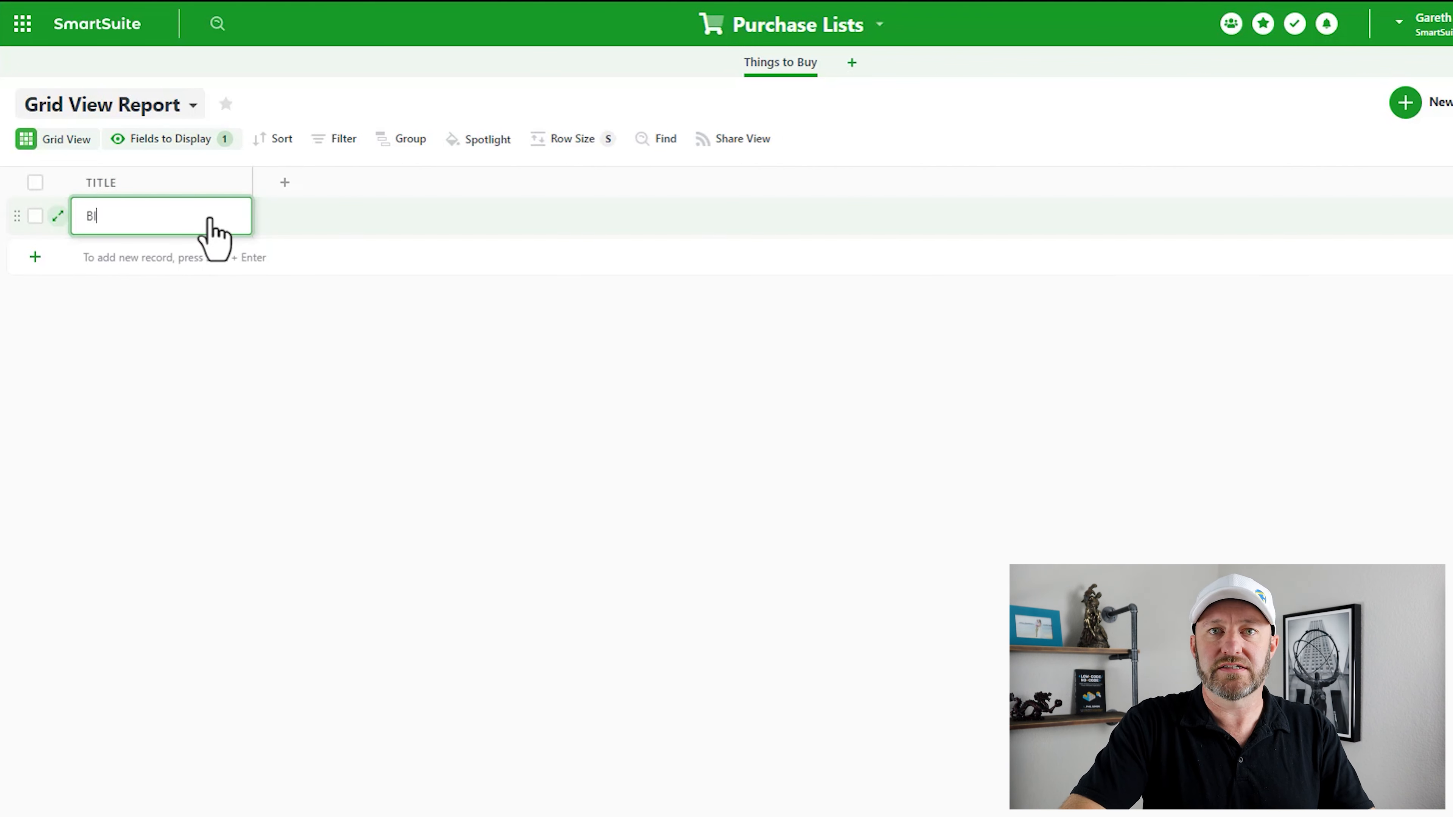
{"action": "type", "text": "ack Beans"}
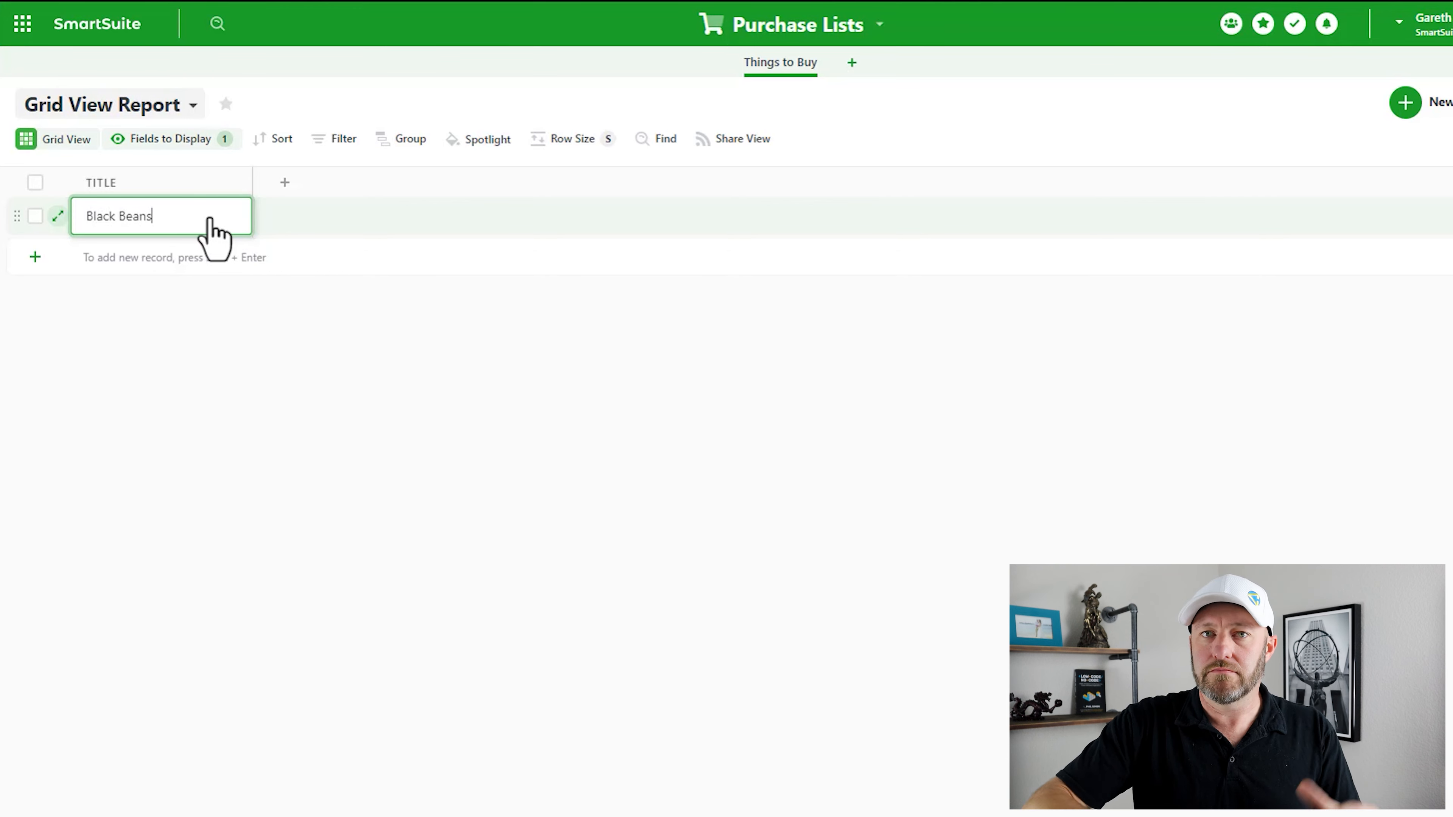
{"action": "left_click", "coordinate": [188, 277]}
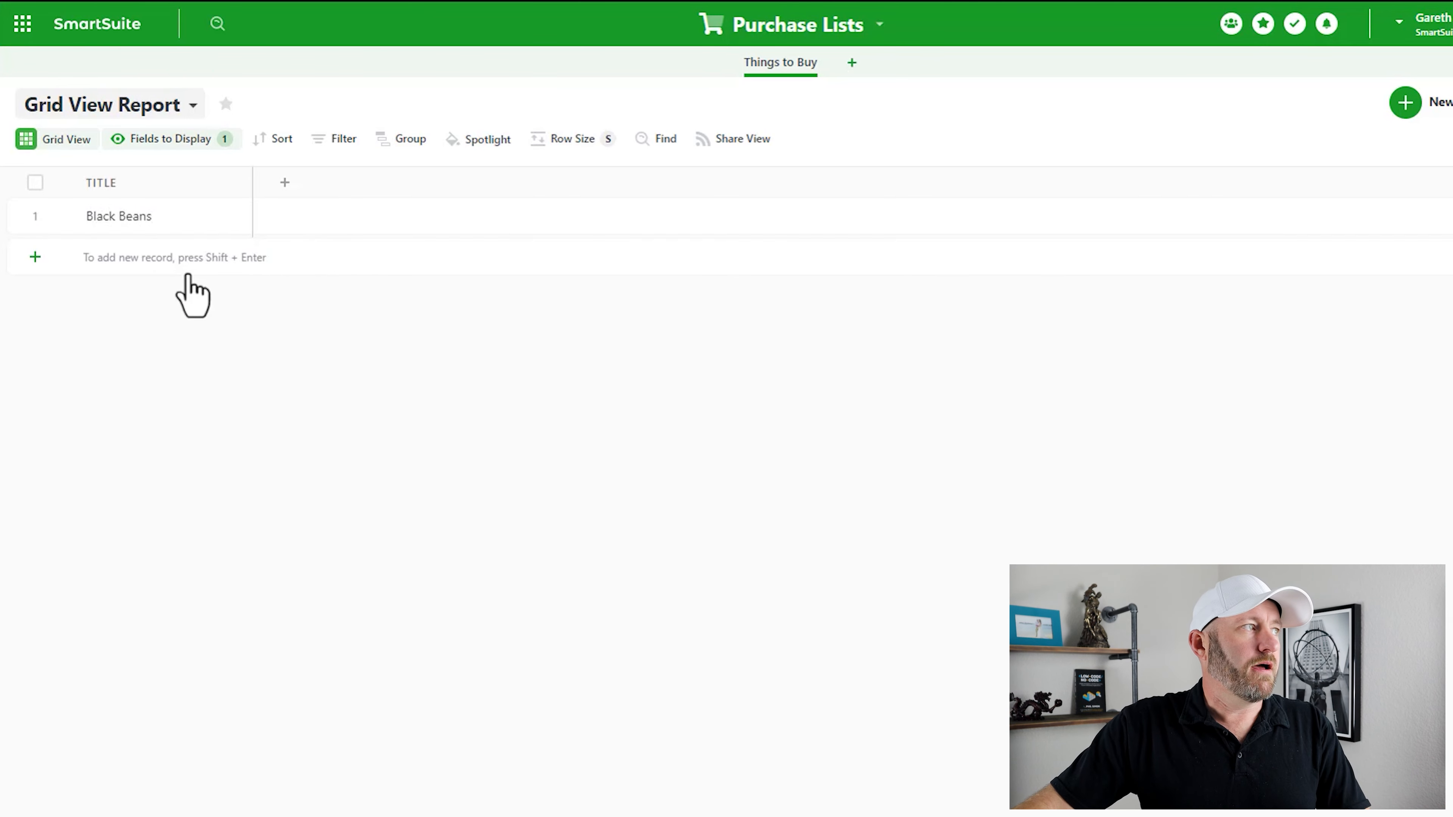
{"action": "left_click", "coordinate": [185, 266]}
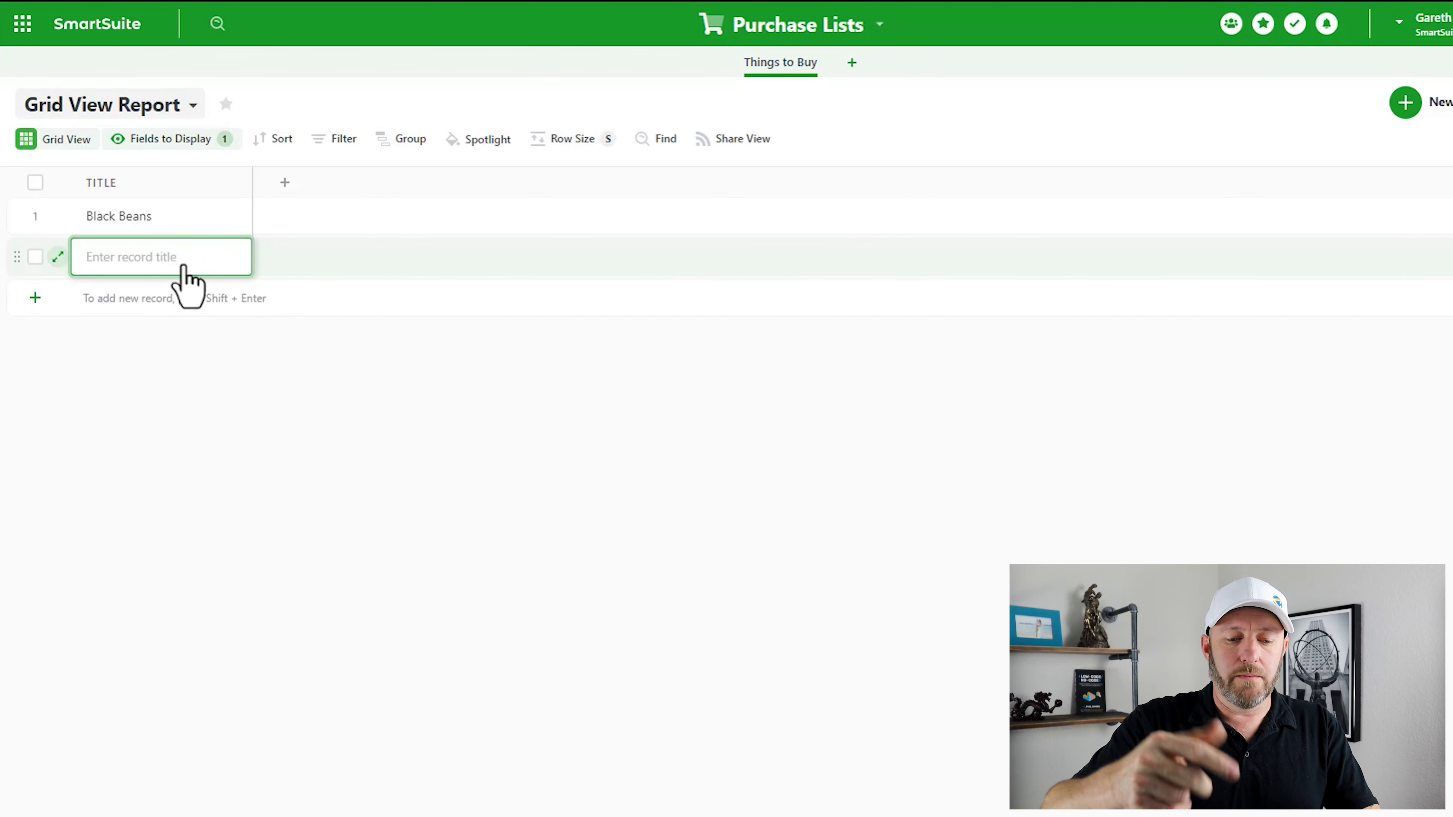
{"action": "type", "text": "Tortillas"}
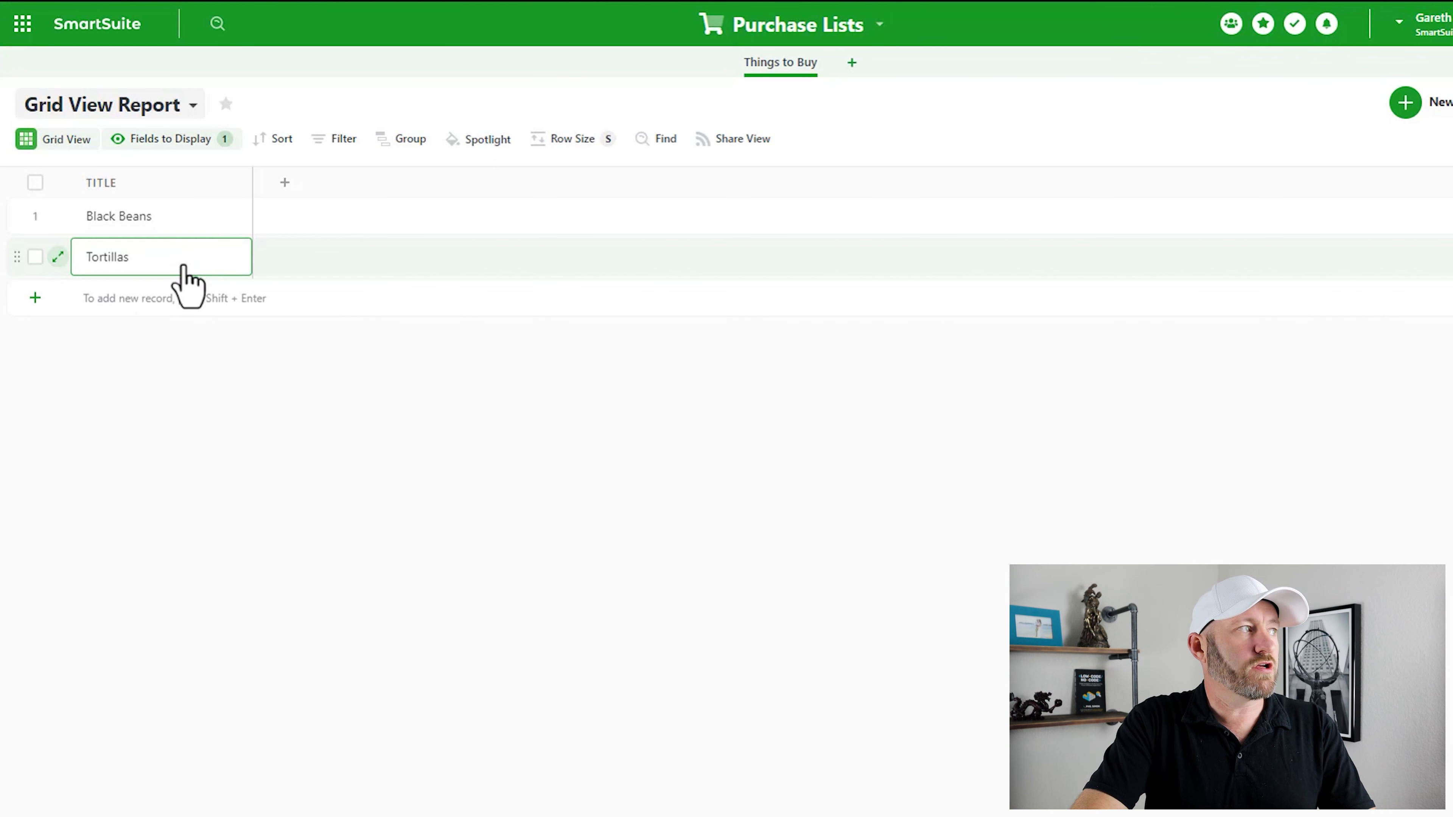
{"action": "key", "text": "shift+Return"}
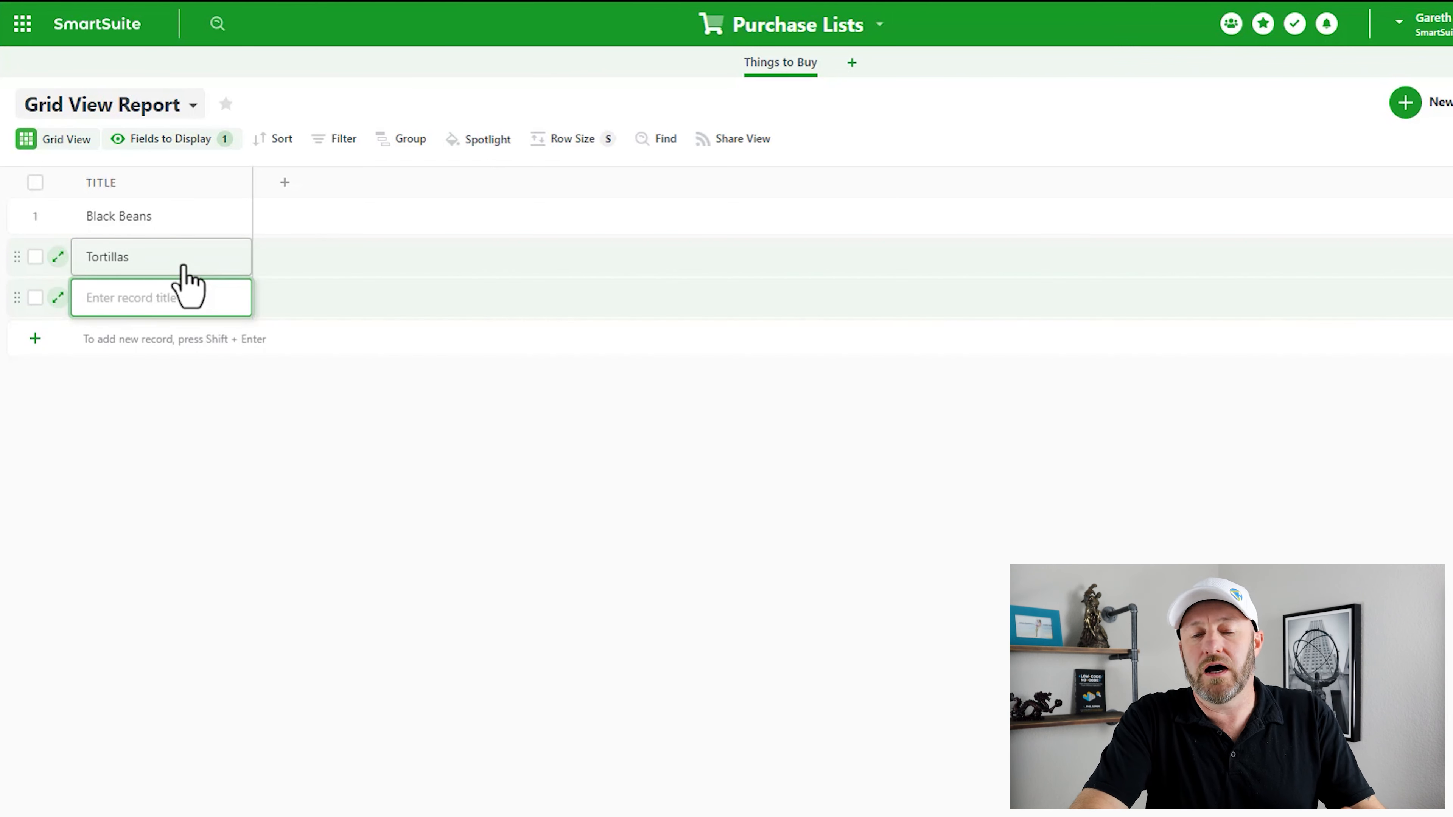
{"action": "type", "text": "Cheese"}
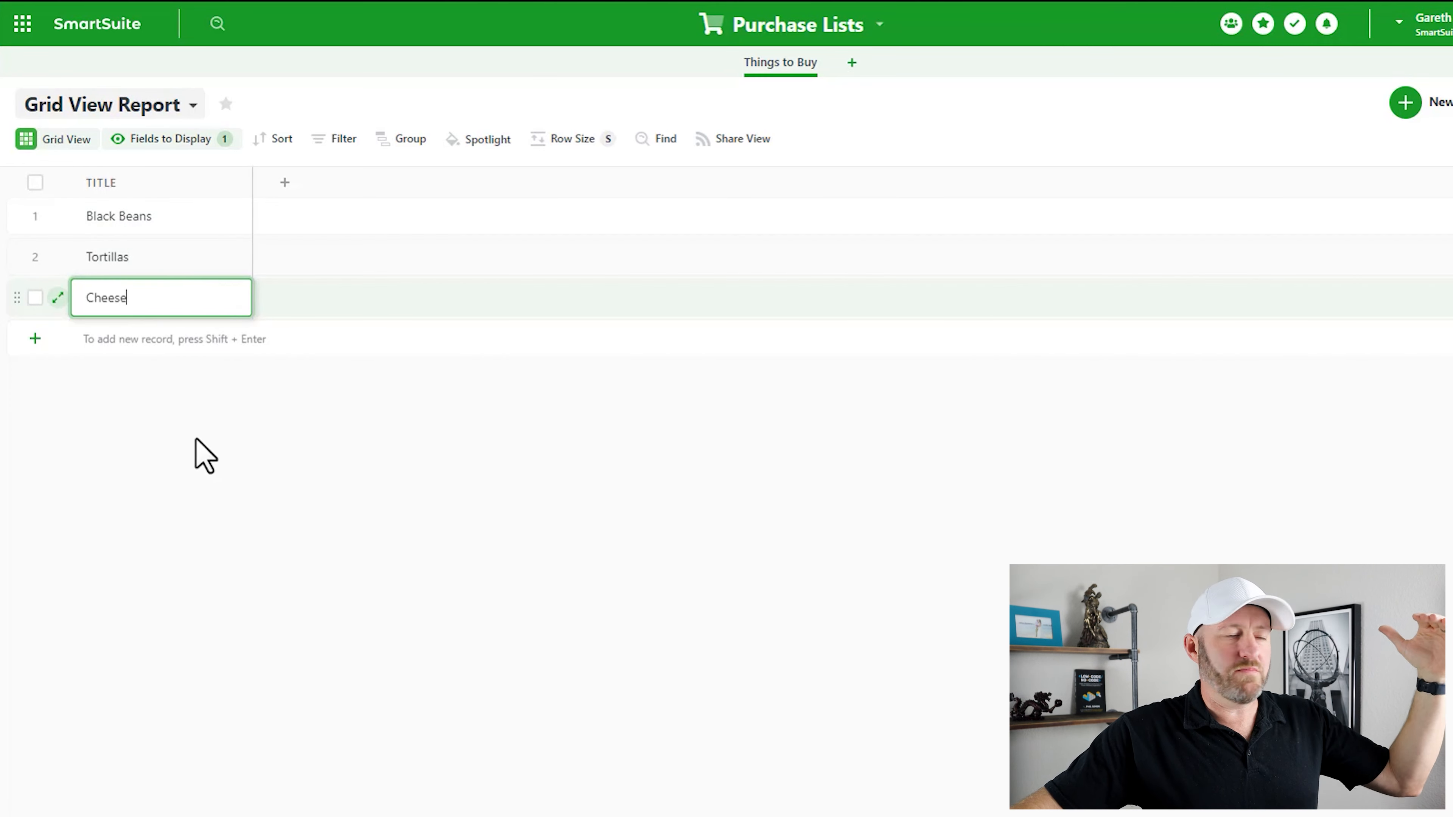
{"action": "key", "text": "Return"}
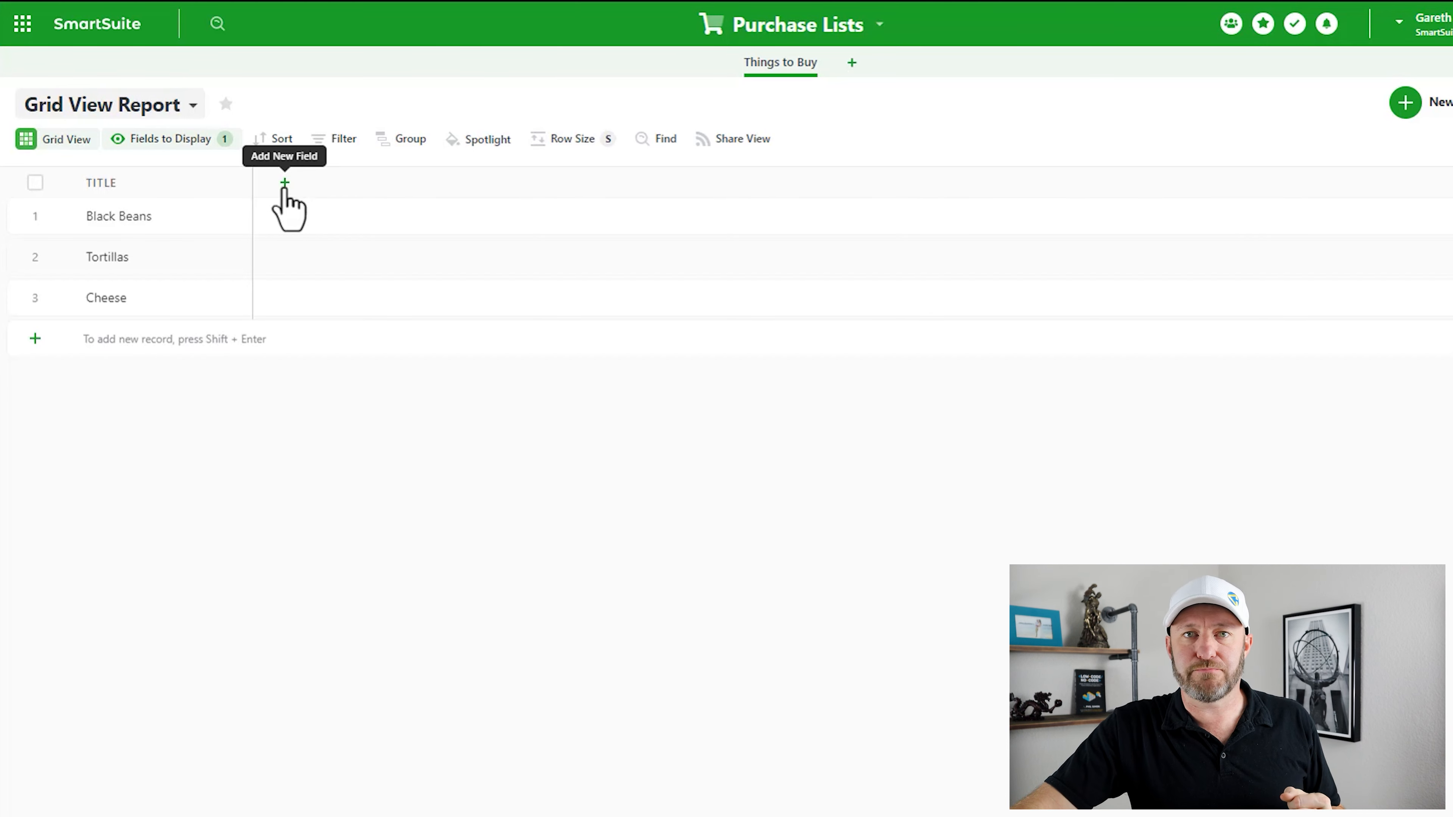
- Add a new column of field type Number, found by searching 'numb'
{"action": "left_click", "coordinate": [285, 184]}
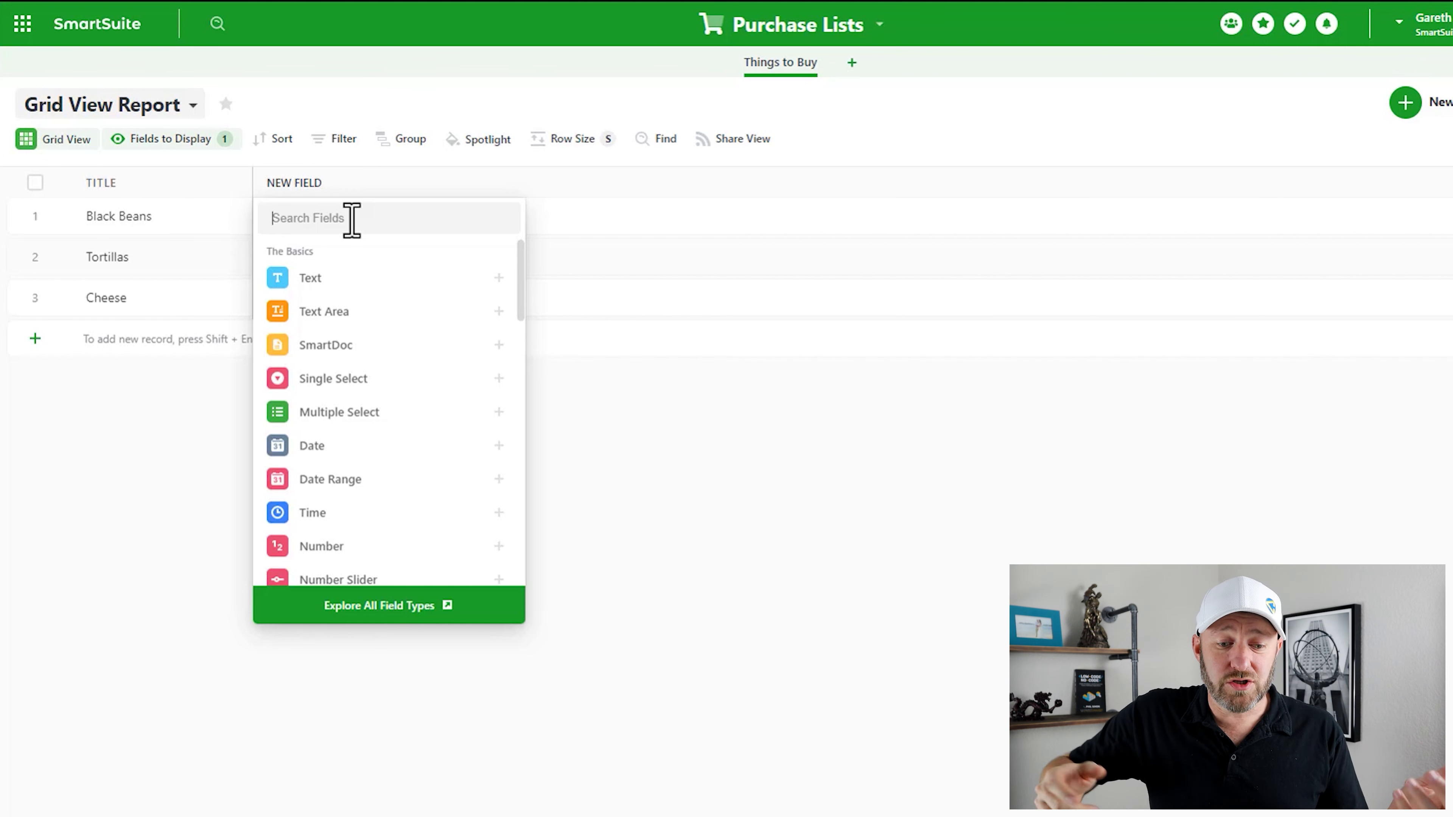
{"action": "type", "text": "numb"}
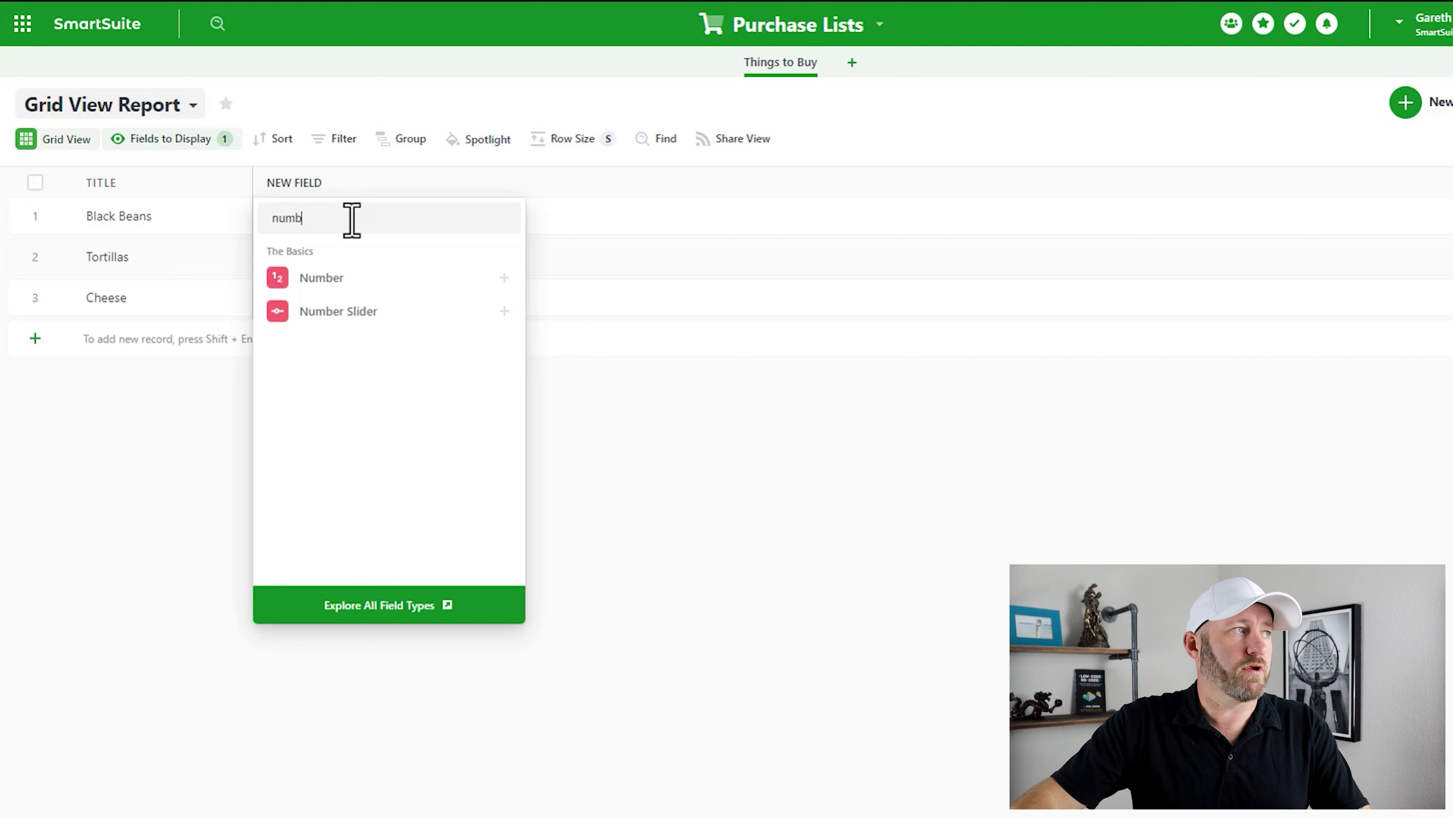
{"action": "mouse_move", "coordinate": [334, 292]}
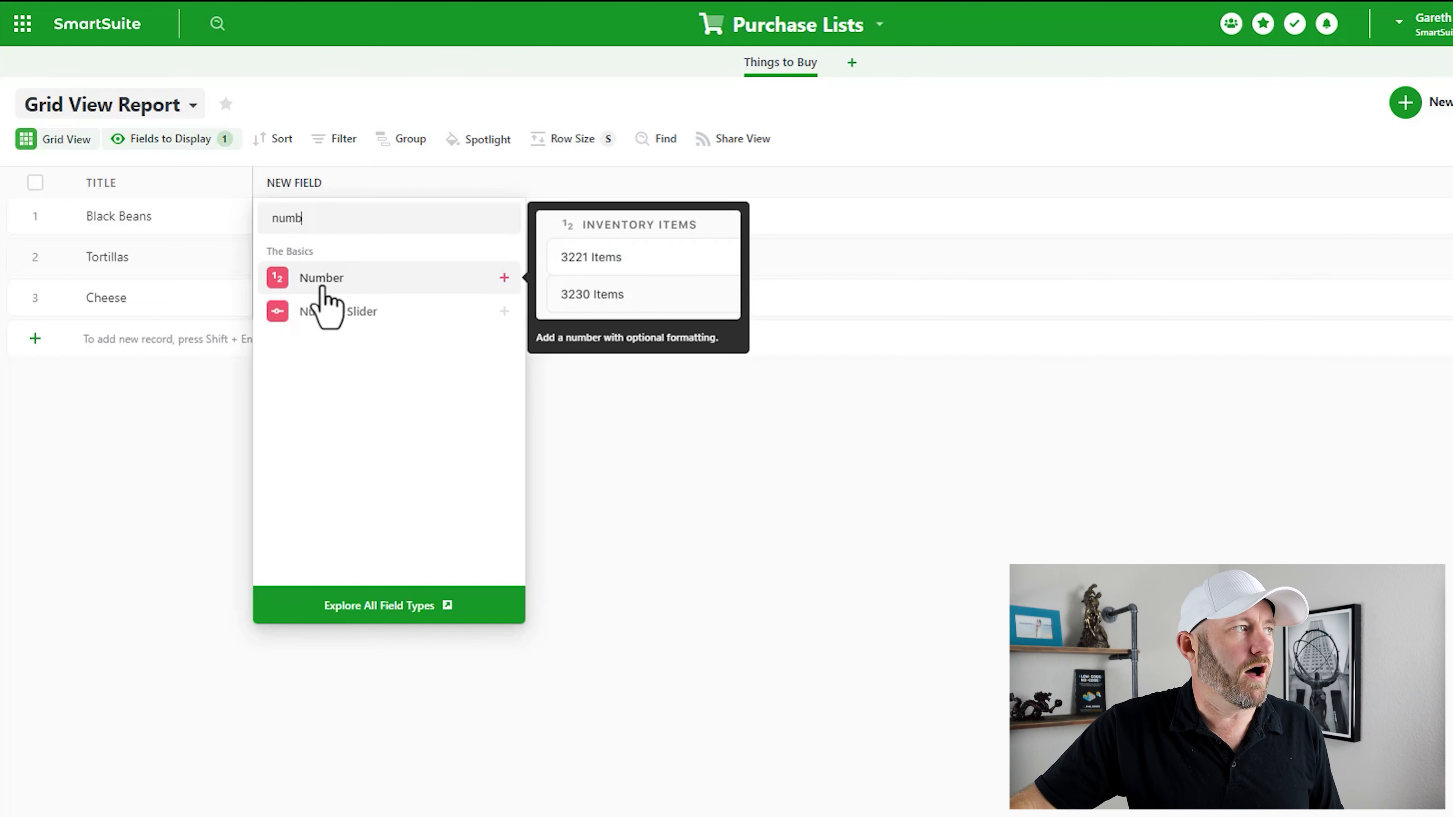
{"action": "left_click", "coordinate": [323, 279]}
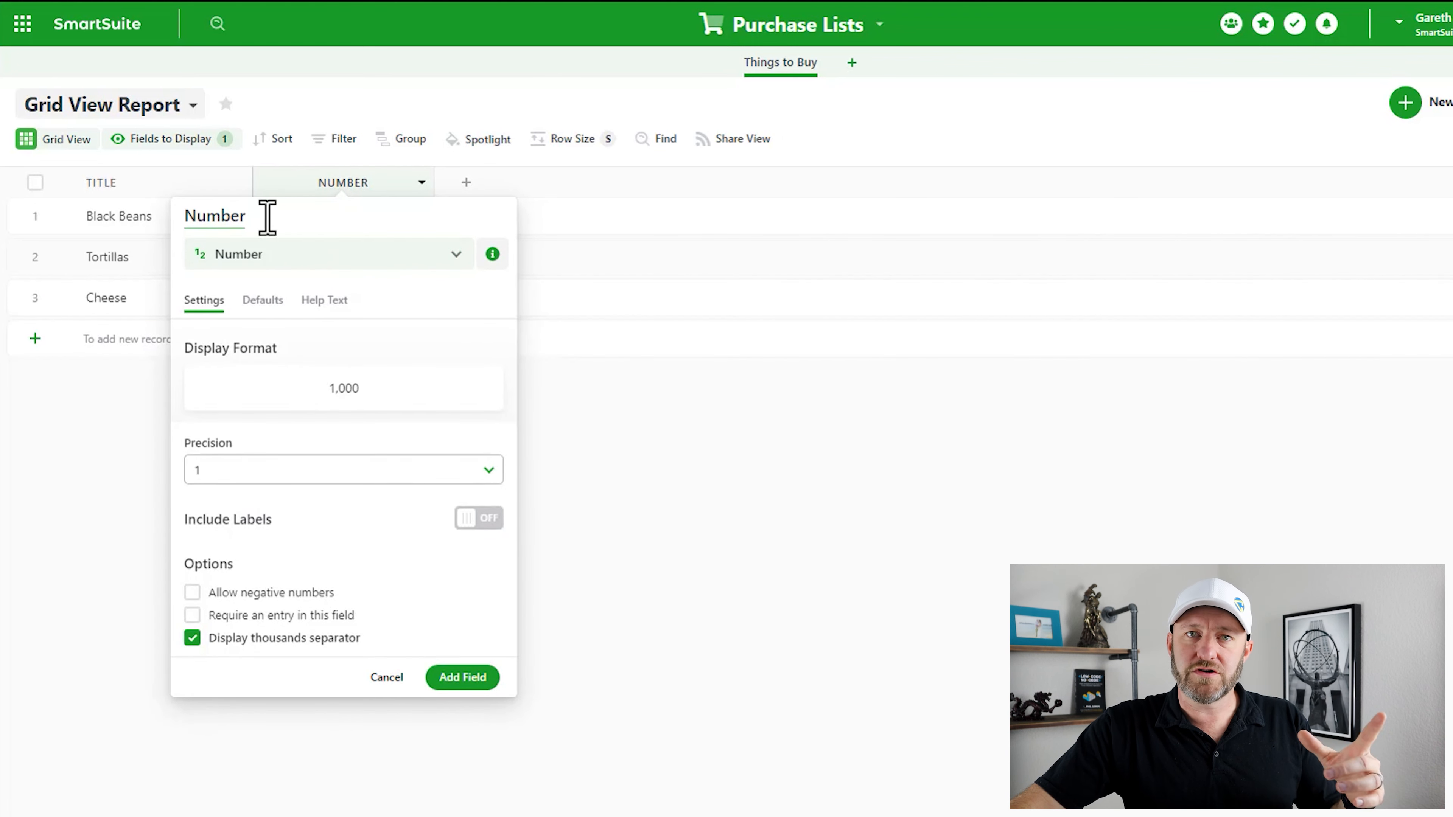
- Replace the default field name 'Number' with 'Quantity'
{"action": "left_click_drag", "start_coordinate": [267, 218], "coordinate": [182, 221]}
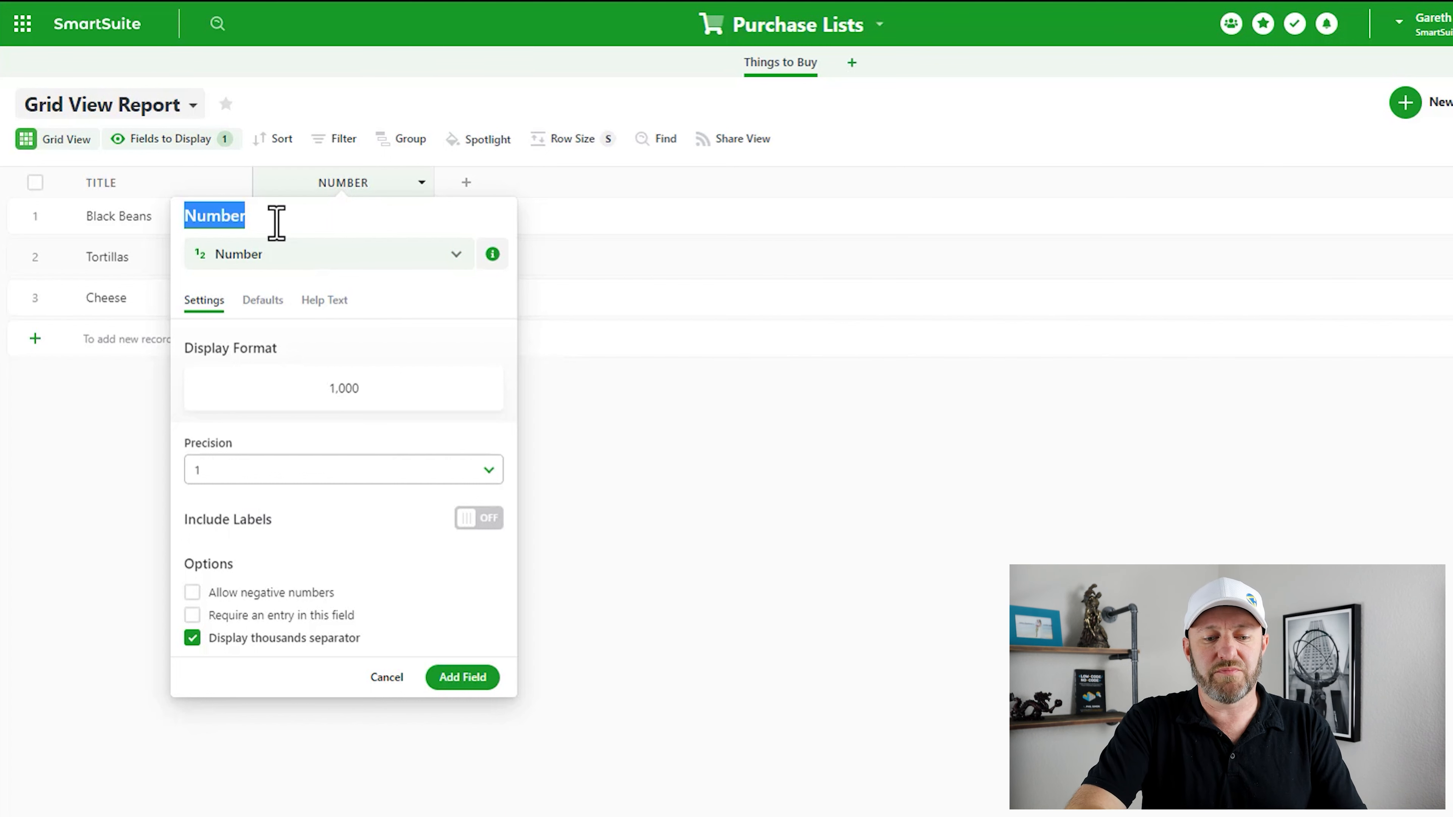
{"action": "type", "text": "Quantity"}
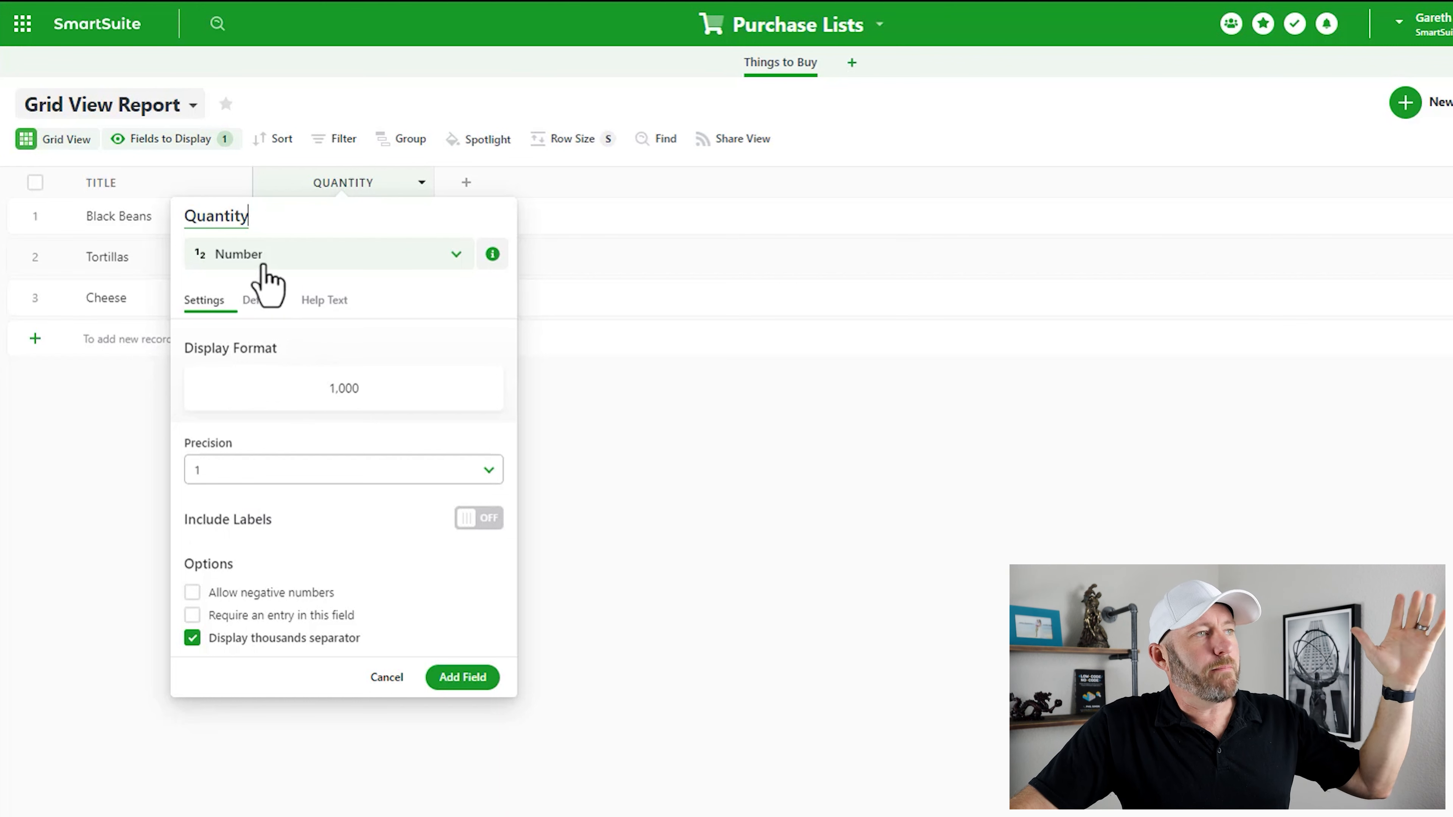
{"action": "left_click", "coordinate": [244, 475]}
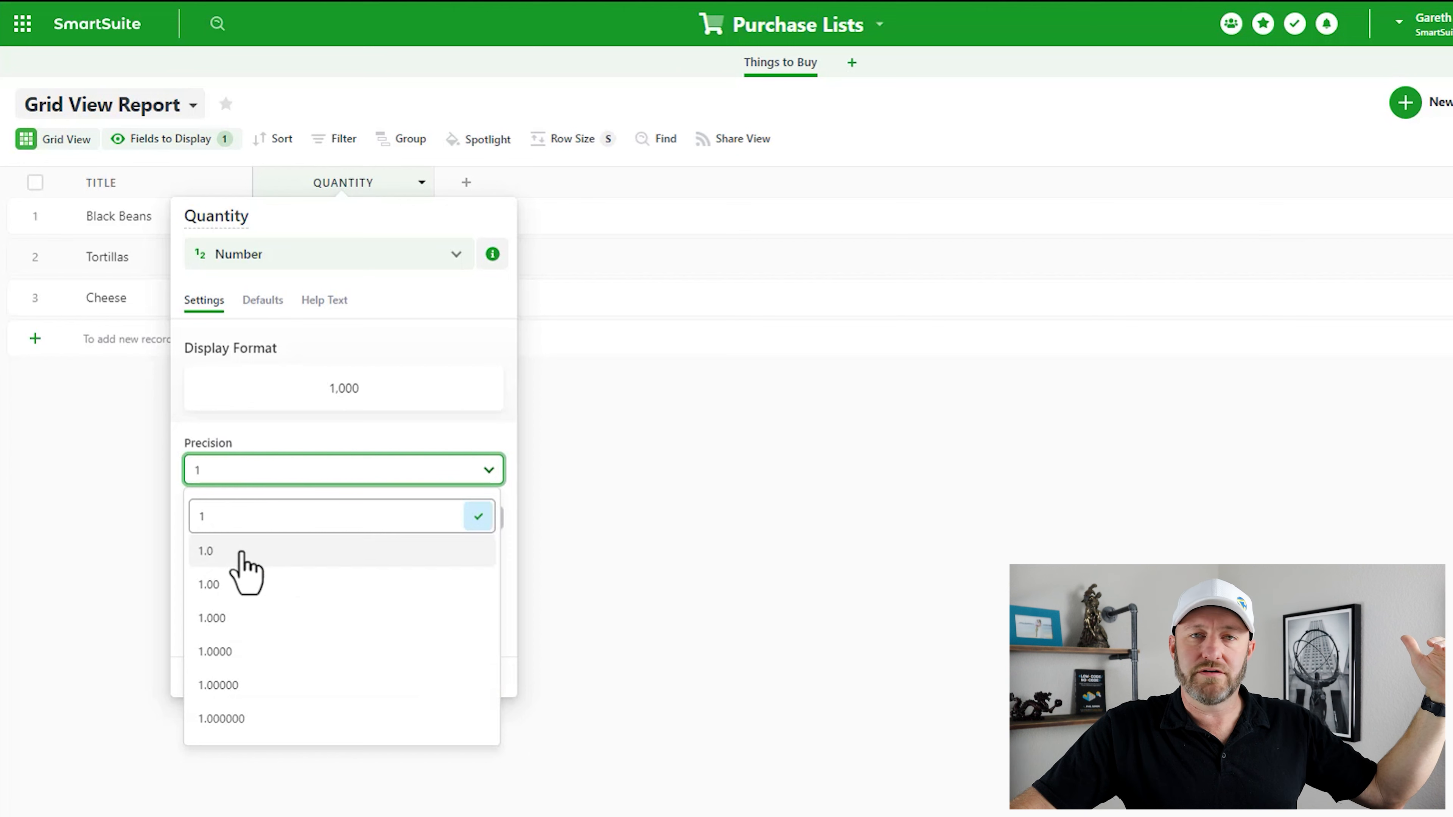
{"action": "left_click", "coordinate": [255, 485]}
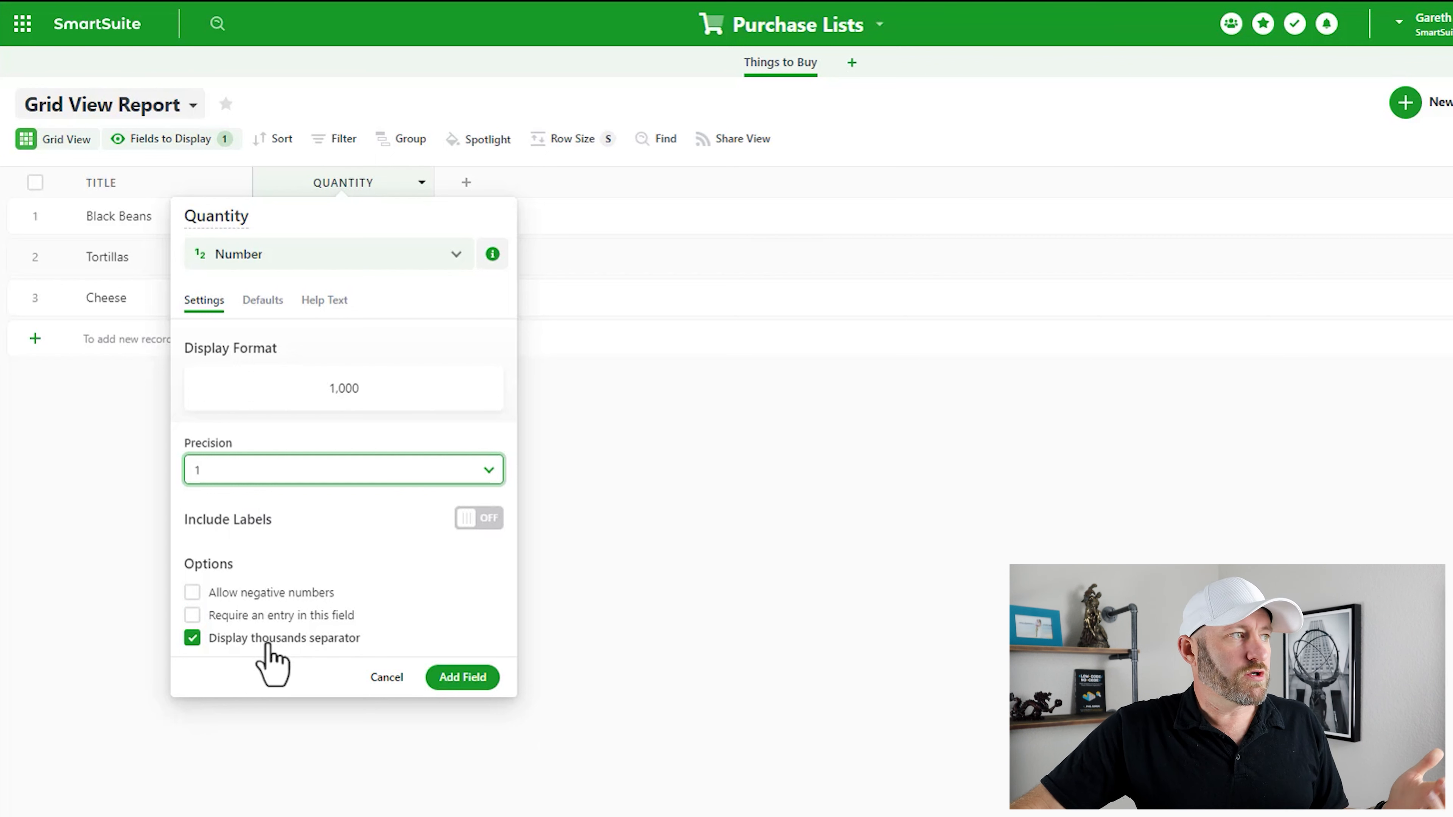
{"action": "left_click", "coordinate": [263, 301]}
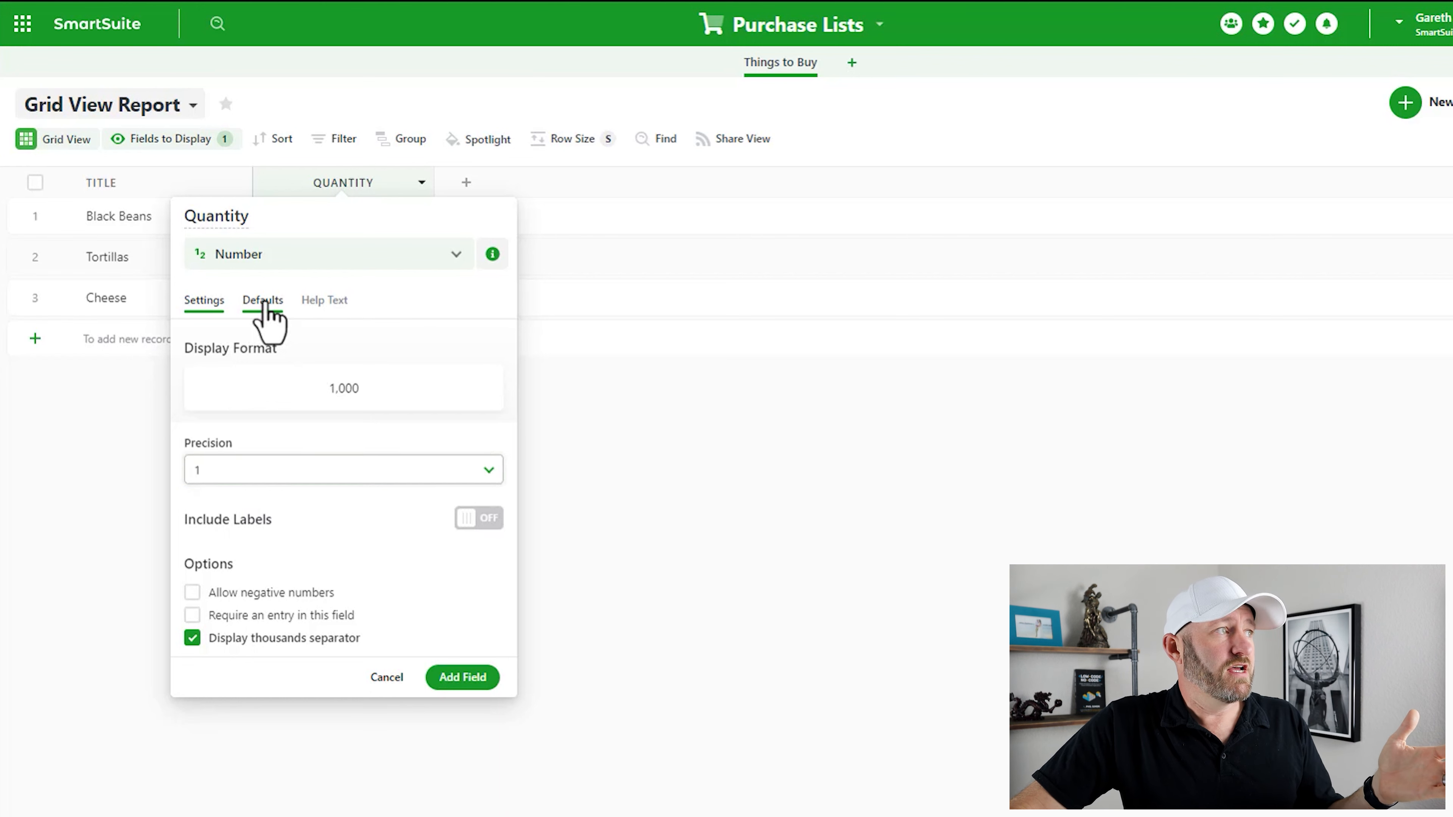
- Set the Quantity field's Default Number to 1 and add it to the table
{"action": "left_click", "coordinate": [267, 383]}
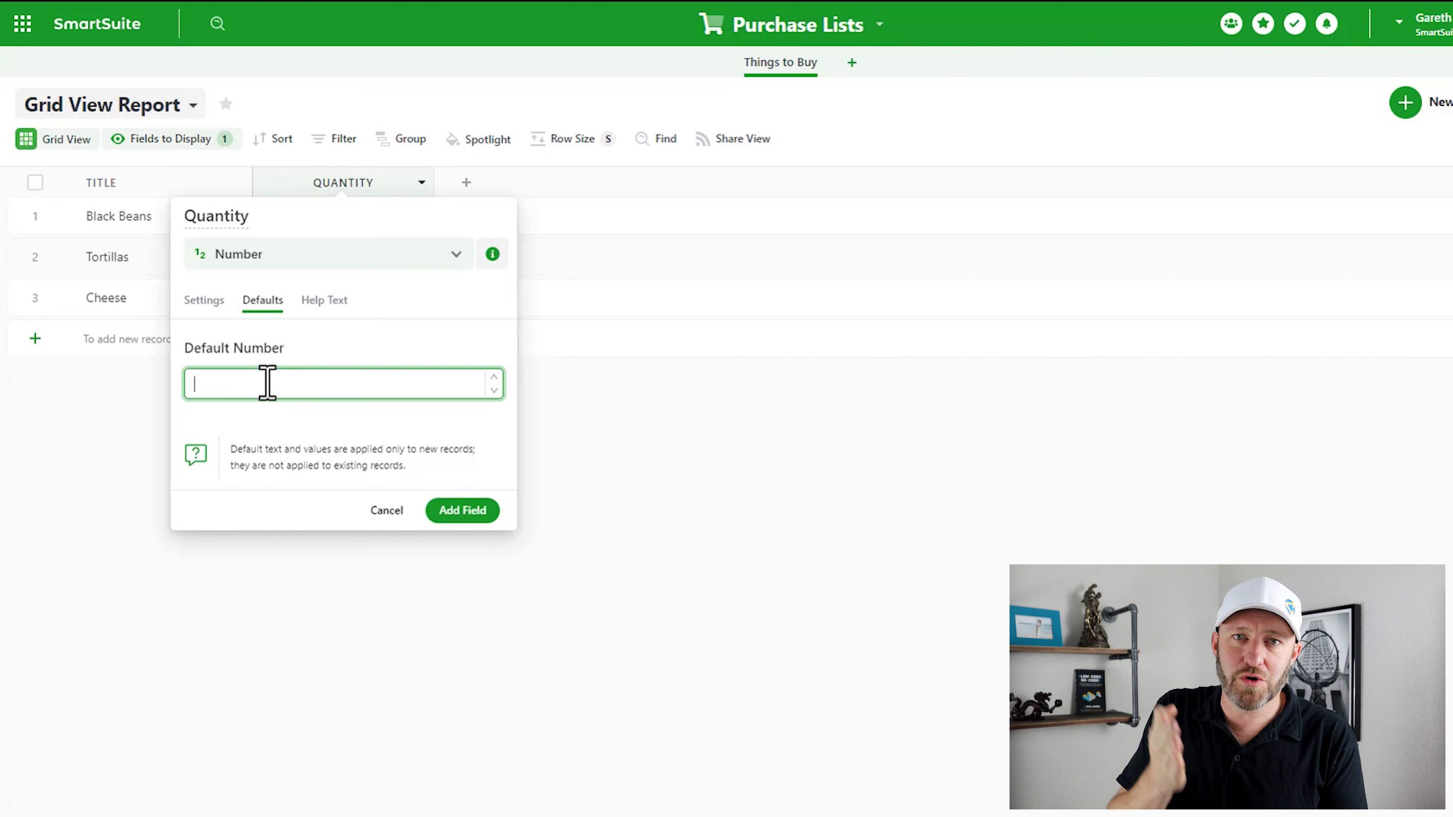
{"action": "type", "text": "1"}
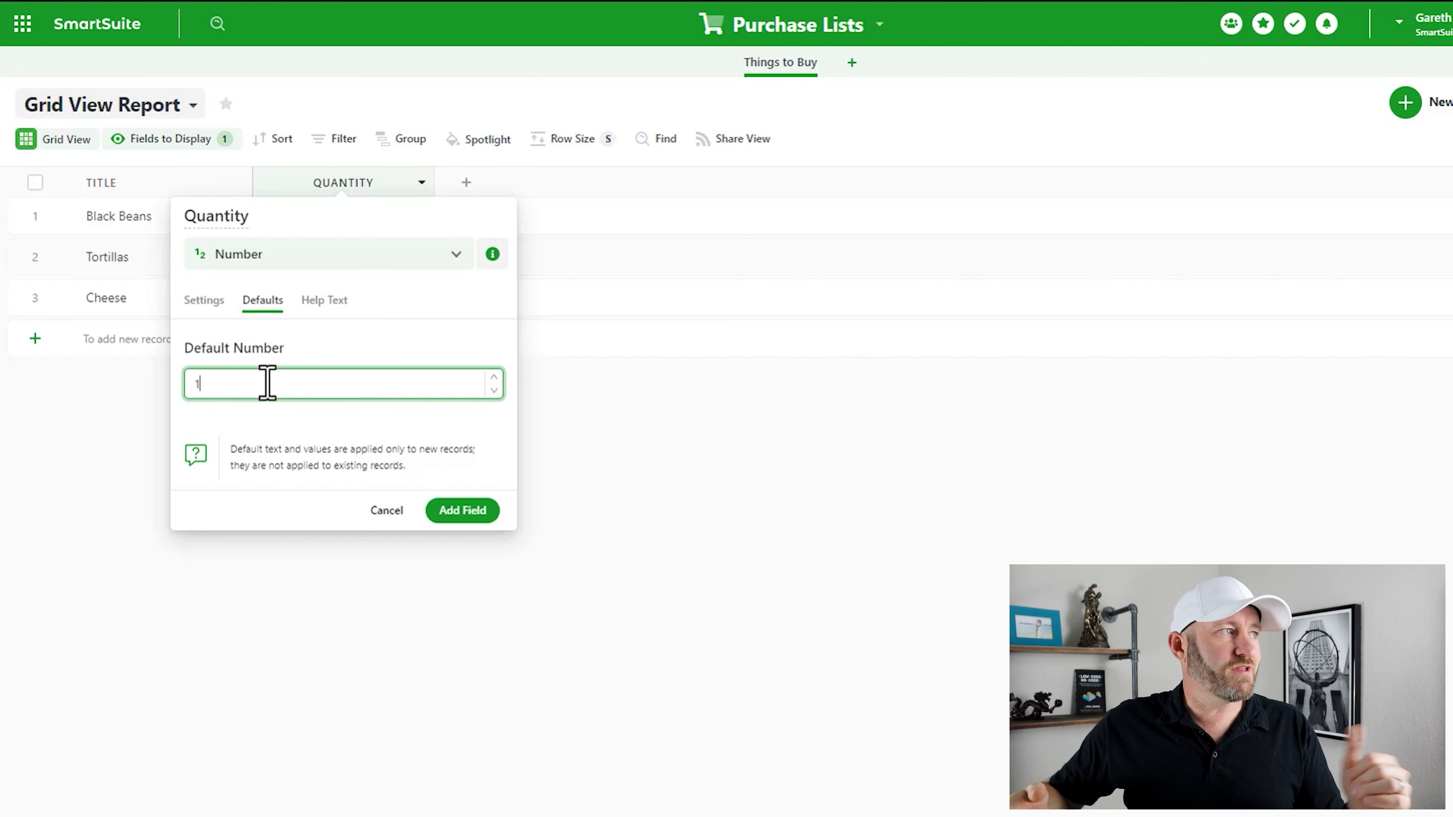
{"action": "left_click", "coordinate": [306, 358]}
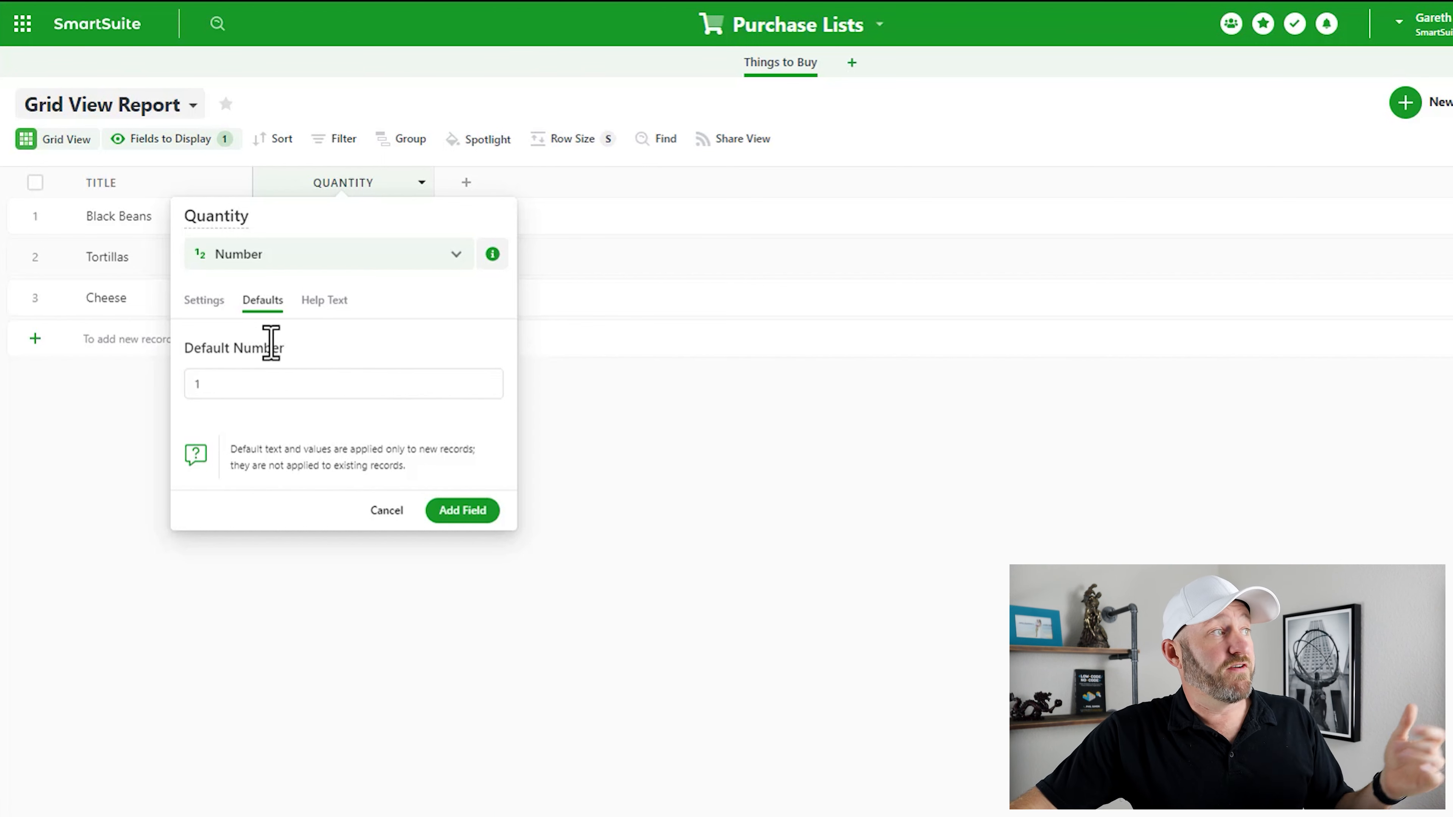
{"action": "left_click", "coordinate": [333, 303]}
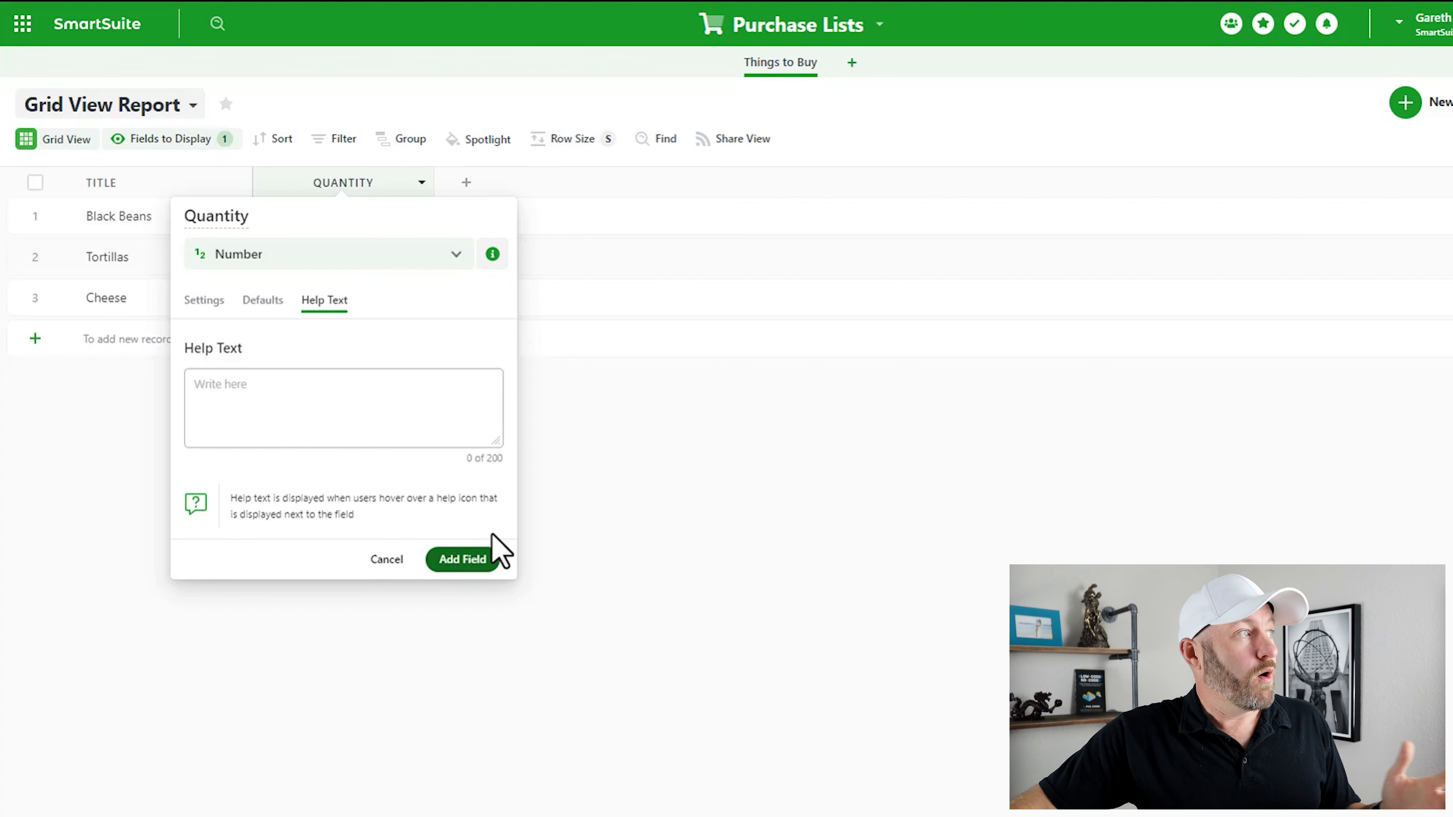
{"action": "left_click", "coordinate": [200, 308]}
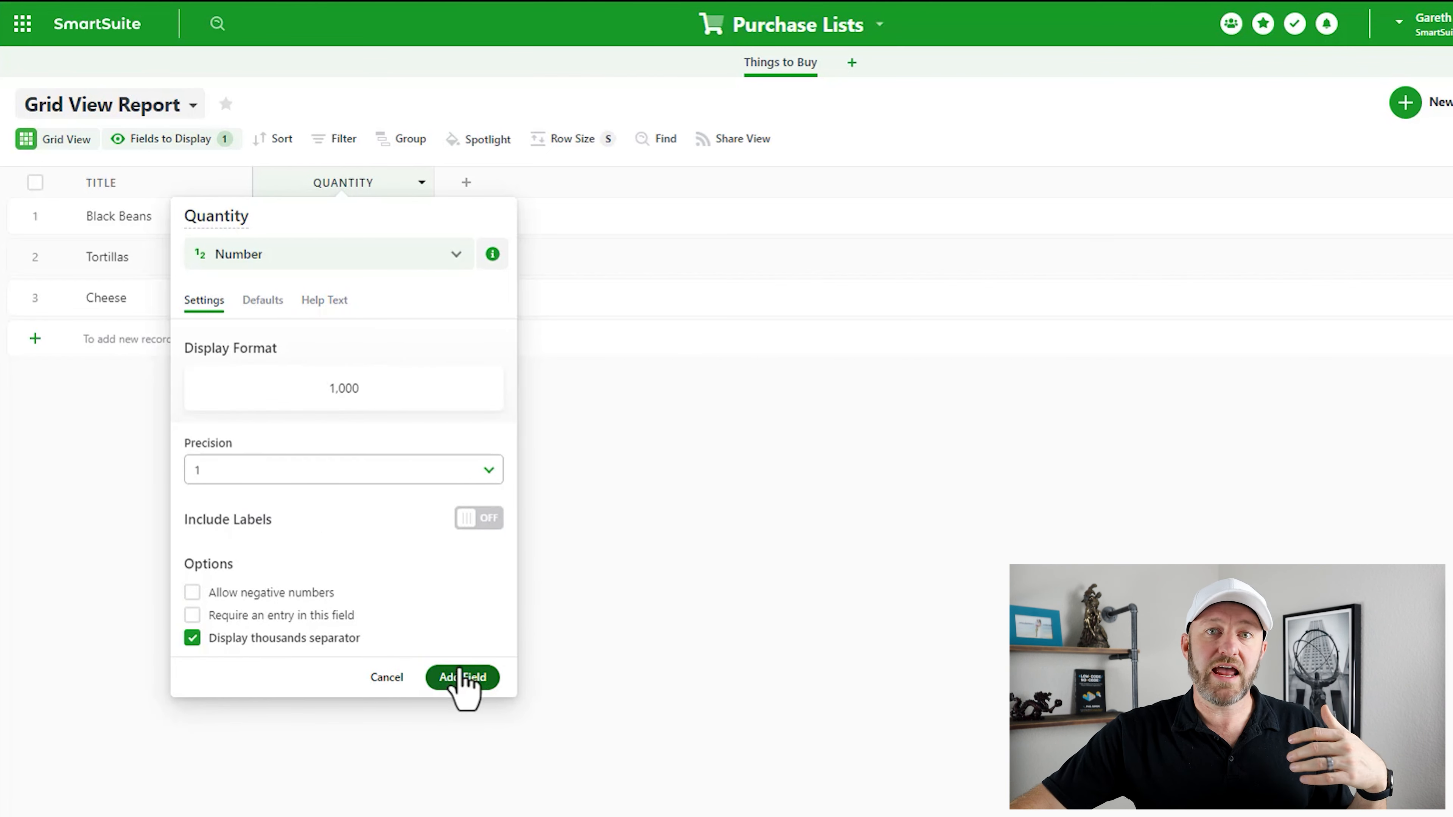
{"action": "left_click", "coordinate": [462, 679]}
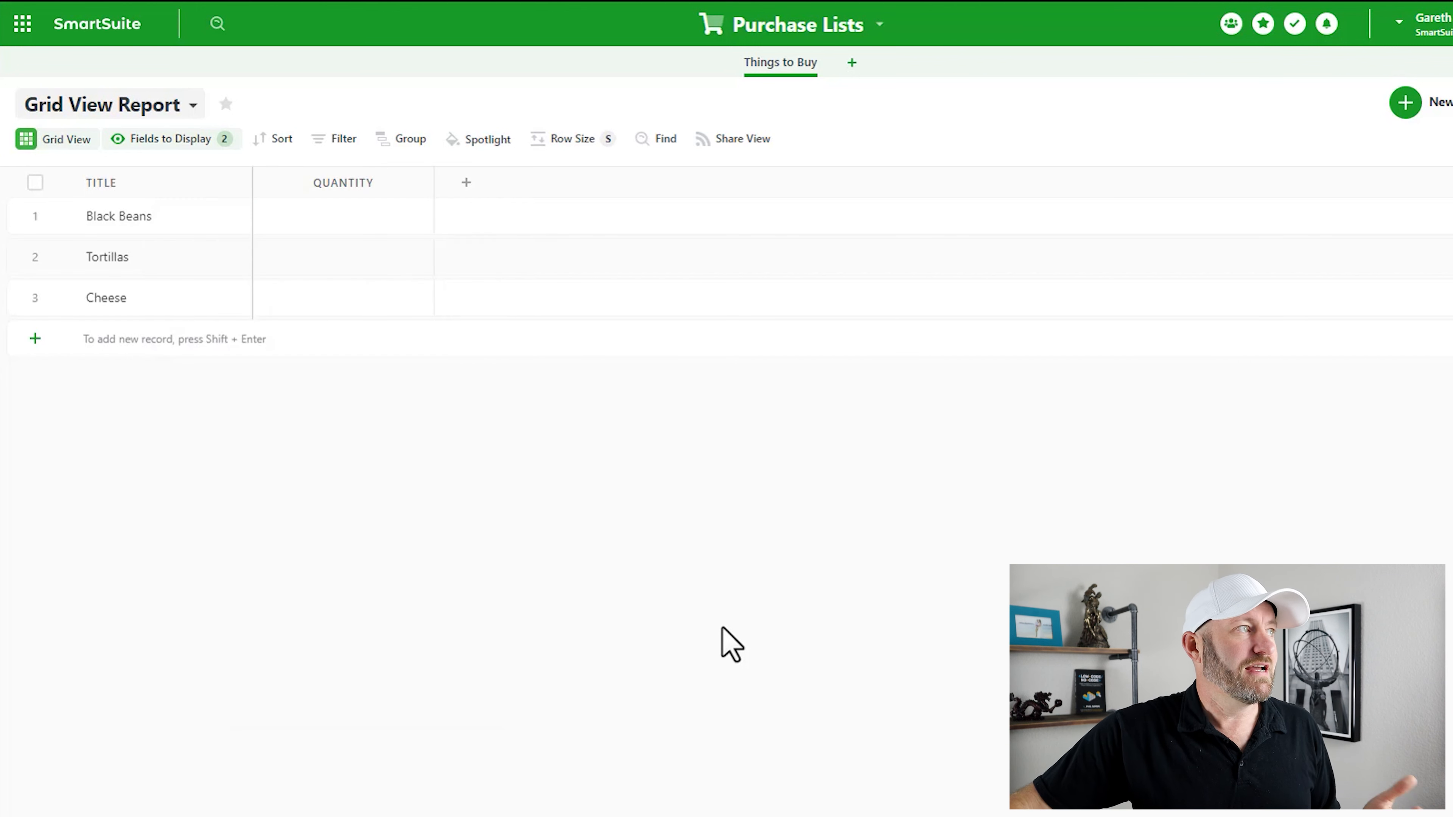
{"action": "left_click", "coordinate": [382, 217]}
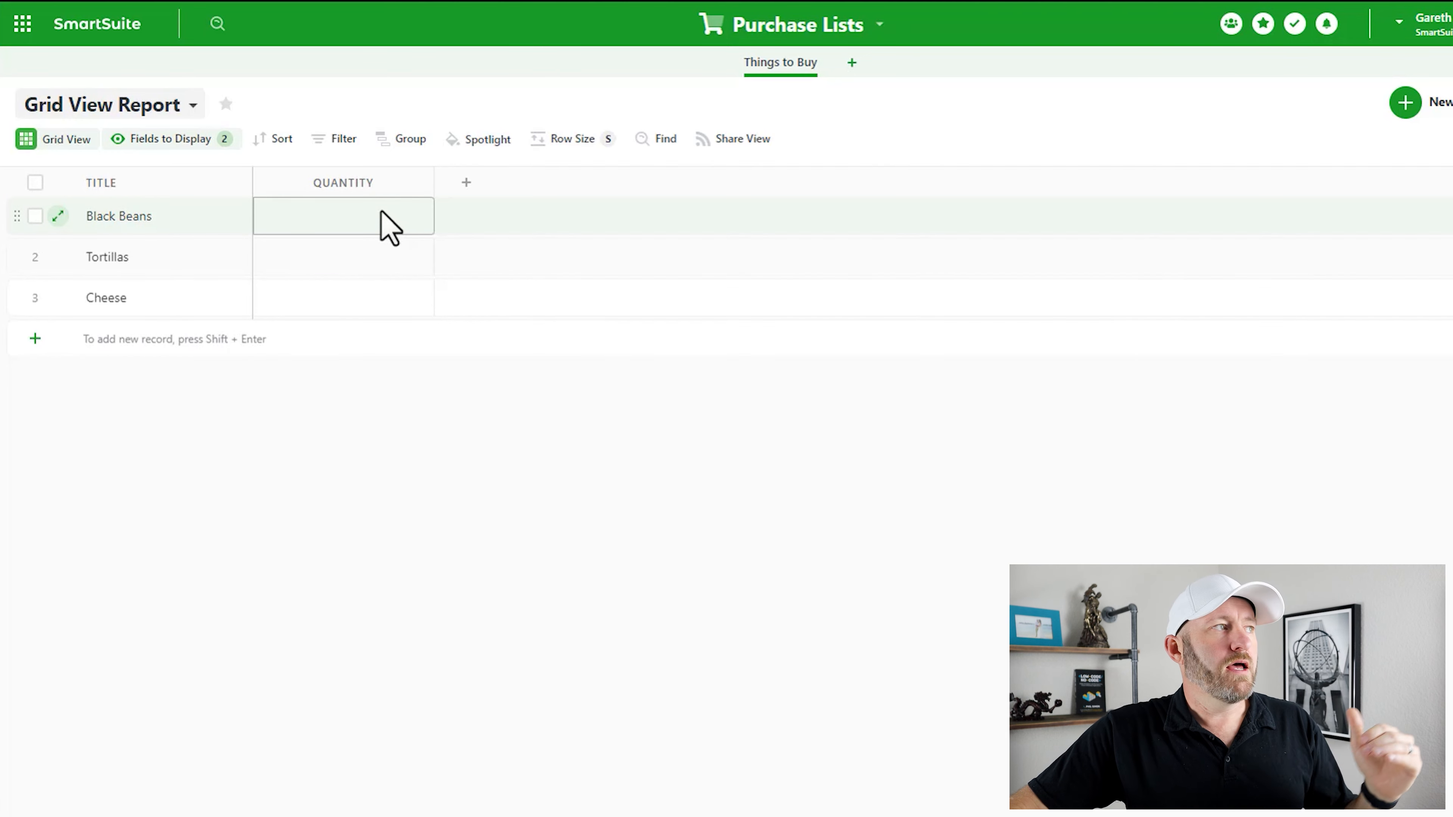
- Fill in quantities: 2 for Black Beans, 3 for Tortillas, 1 for Cheese
{"action": "left_click", "coordinate": [378, 305]}
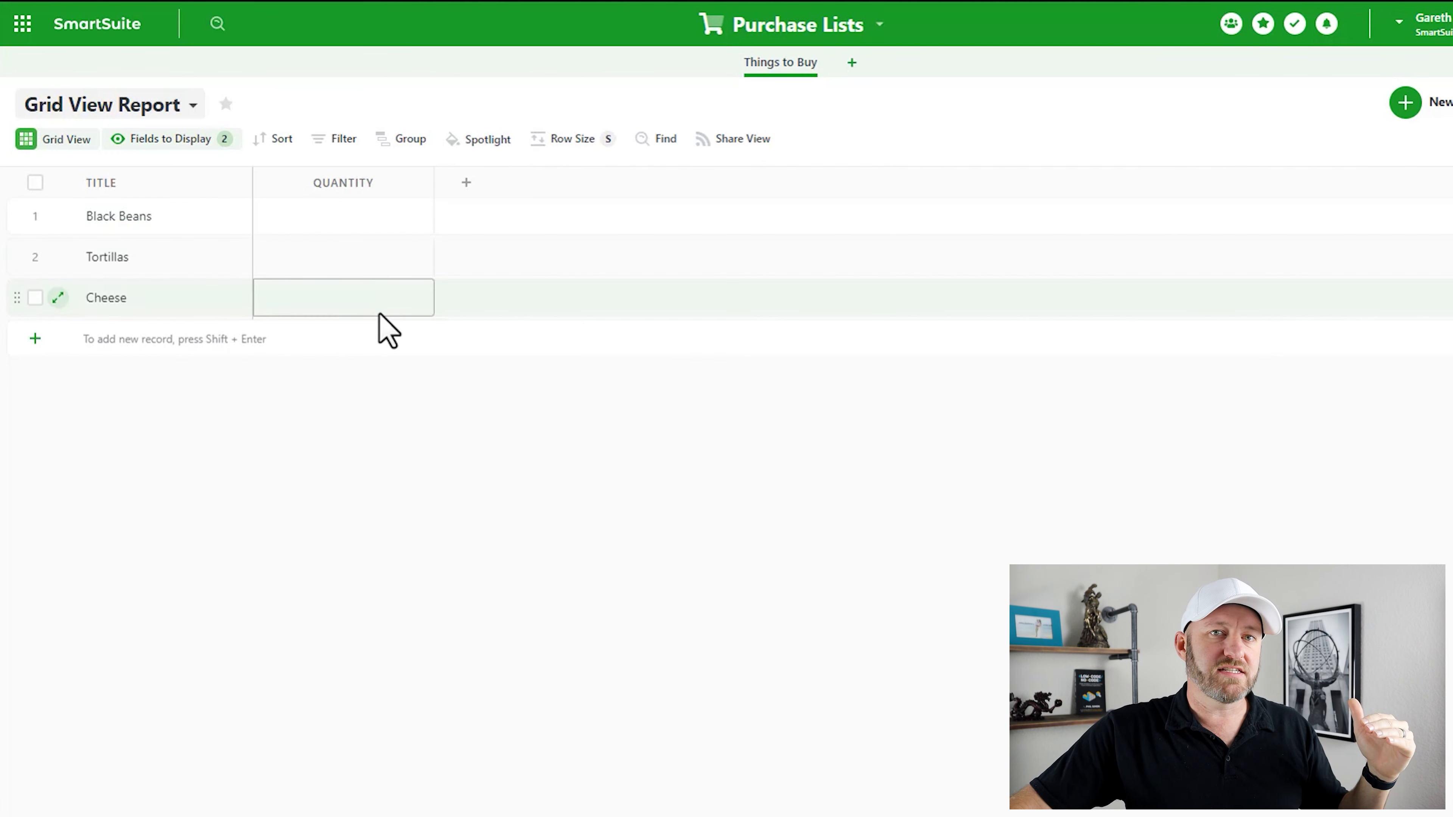
{"action": "left_click", "coordinate": [379, 222]}
{"action": "left_click", "coordinate": [382, 224]}
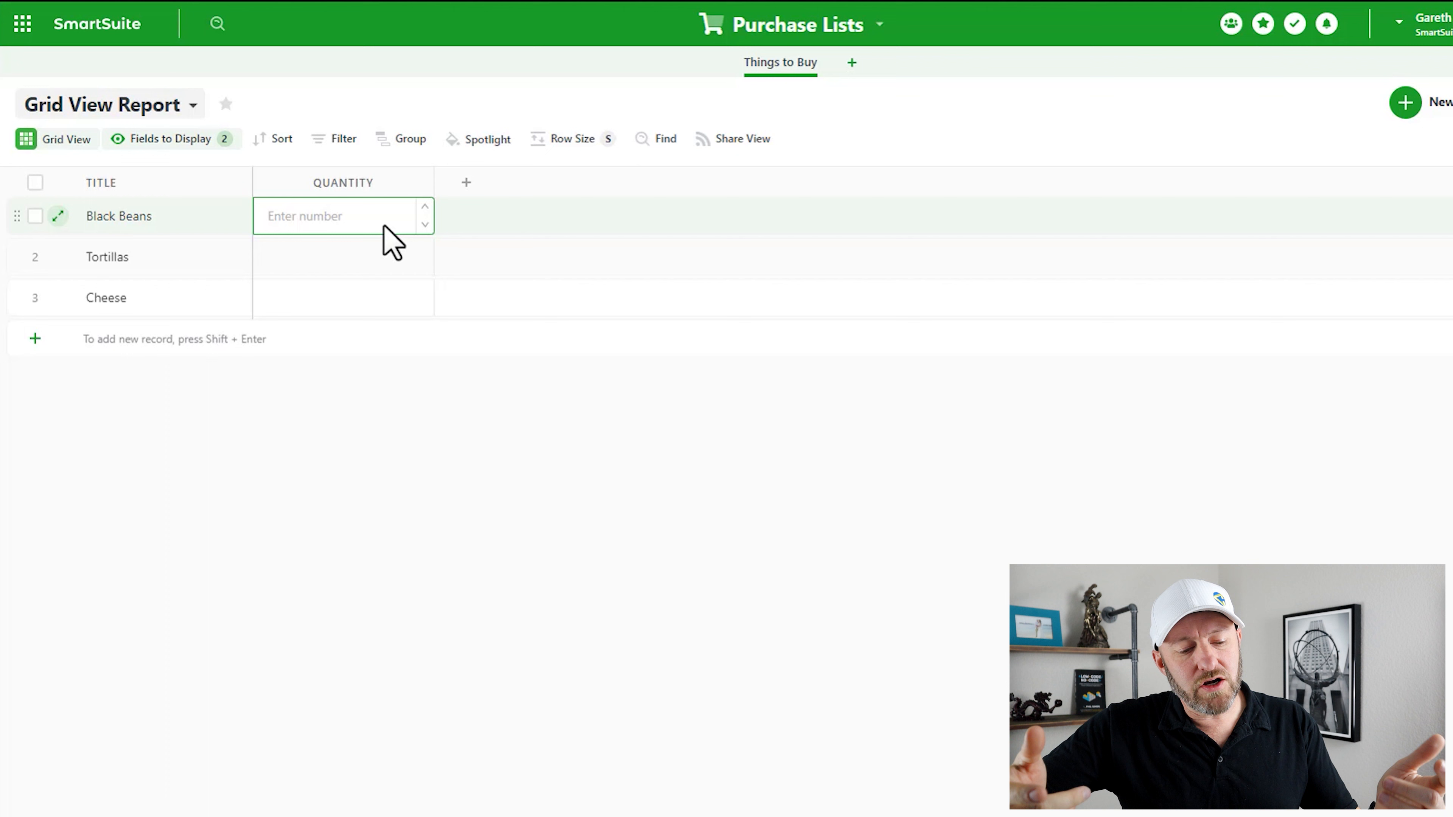
{"action": "type", "text": "2"}
{"action": "key", "text": "Return"}
{"action": "type", "text": "3"}
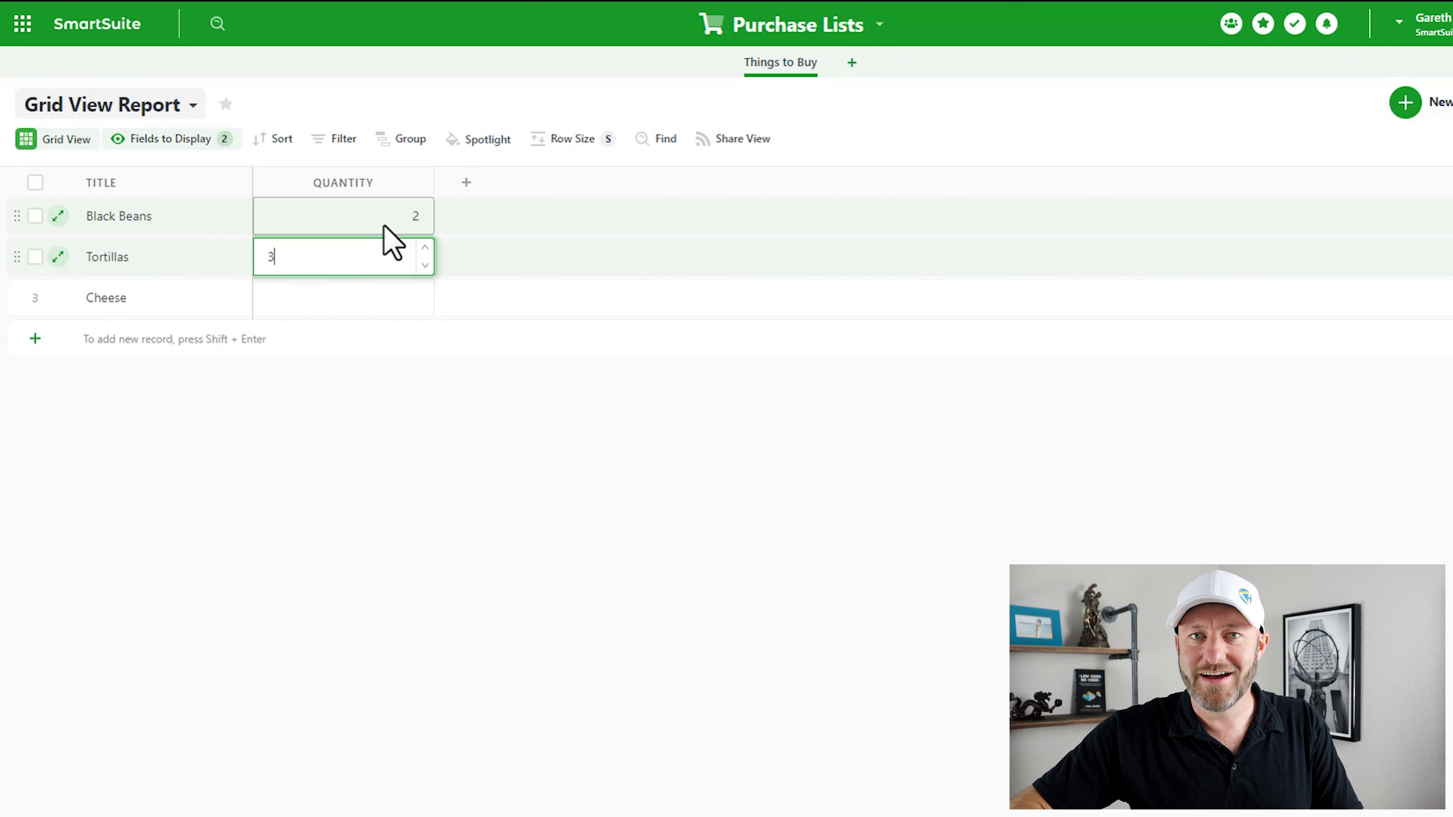
{"action": "key", "text": "Return"}
{"action": "type", "text": "1"}
{"action": "key", "text": "Return"}
{"action": "left_click", "coordinate": [509, 475]}
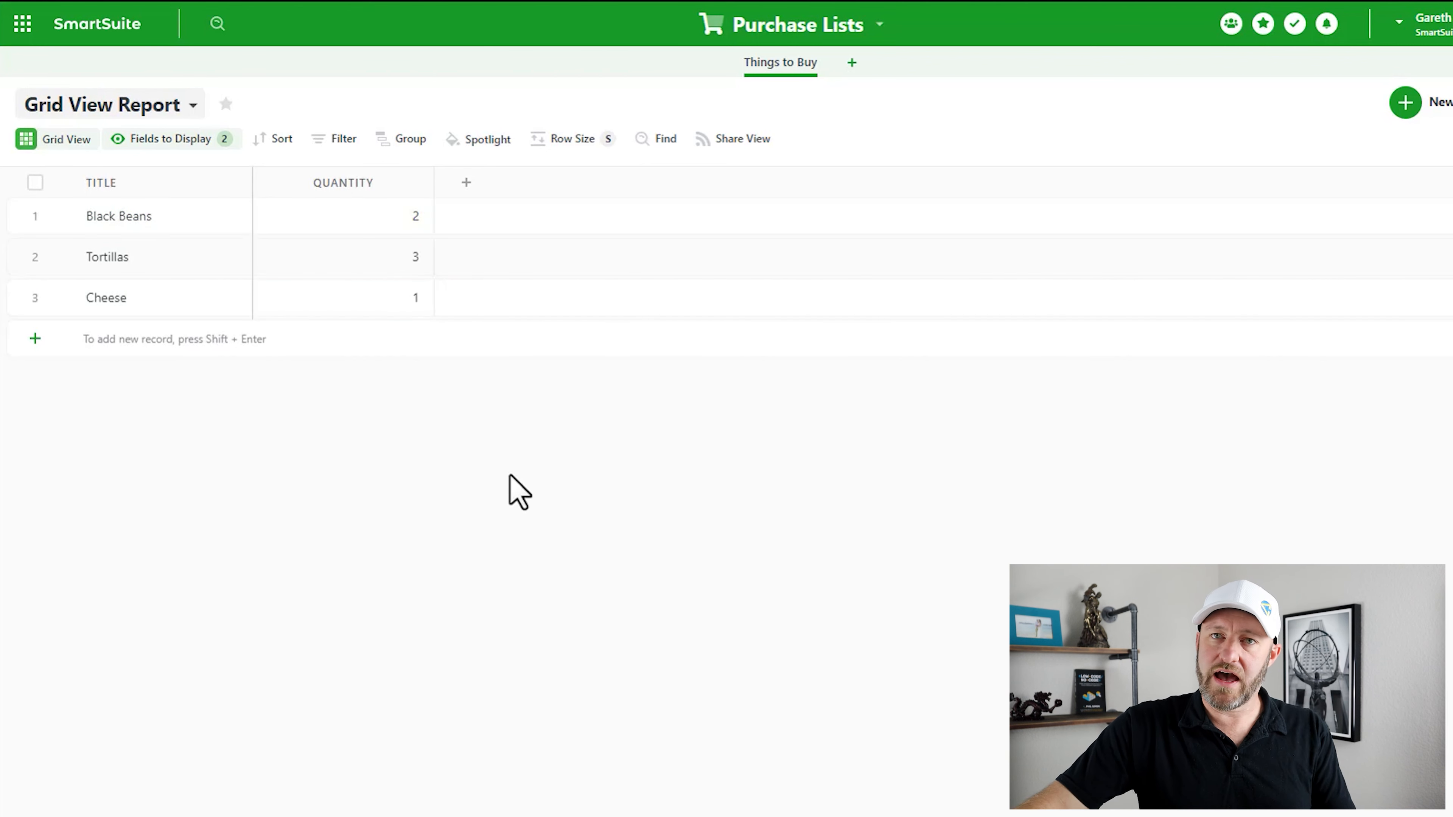
- Narrow the Quantity column and rename the Title field to 'Things to Buy'
{"action": "left_click_drag", "start_coordinate": [425, 185], "coordinate": [370, 189]}
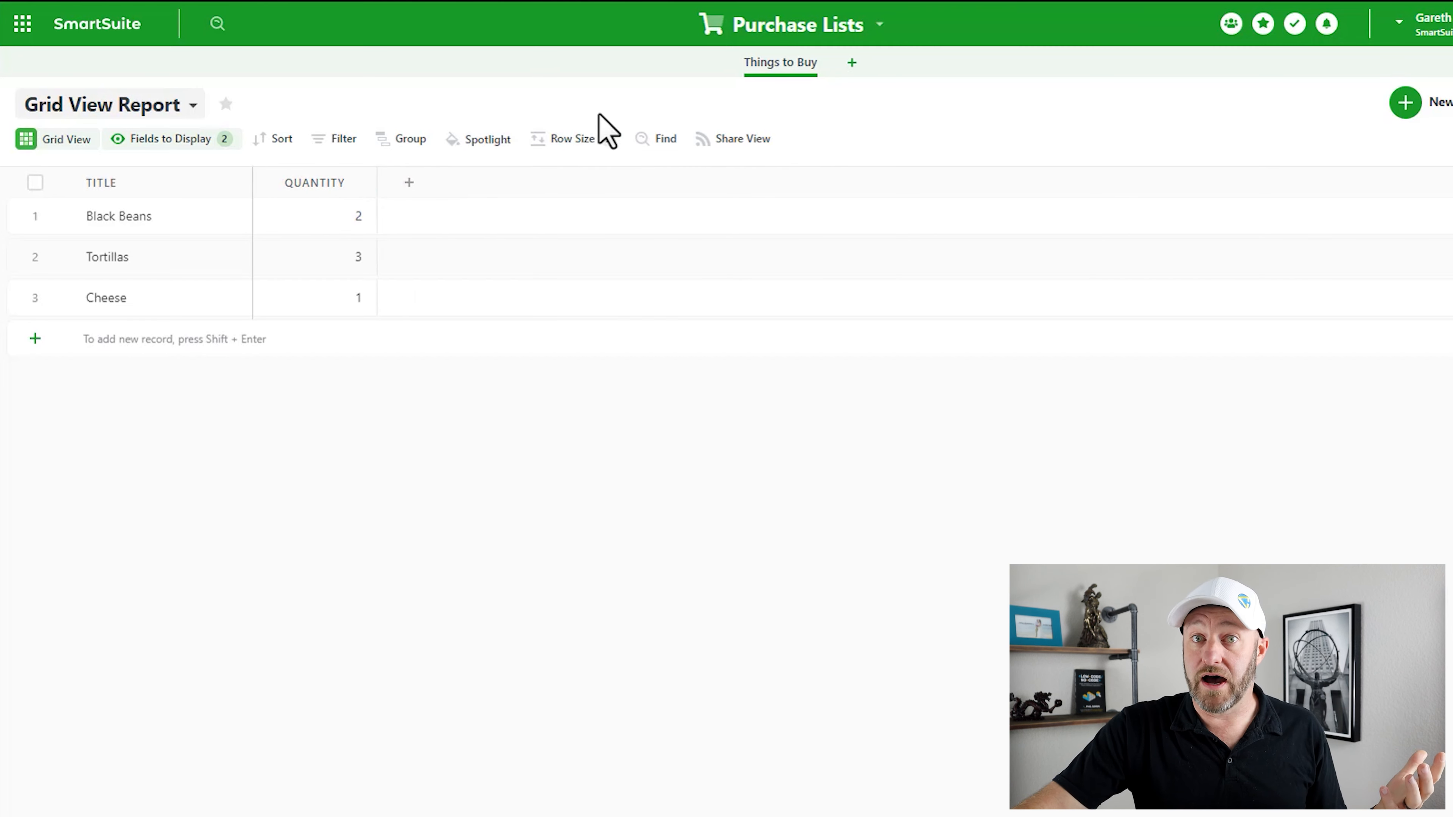
{"action": "double_click", "coordinate": [171, 184]}
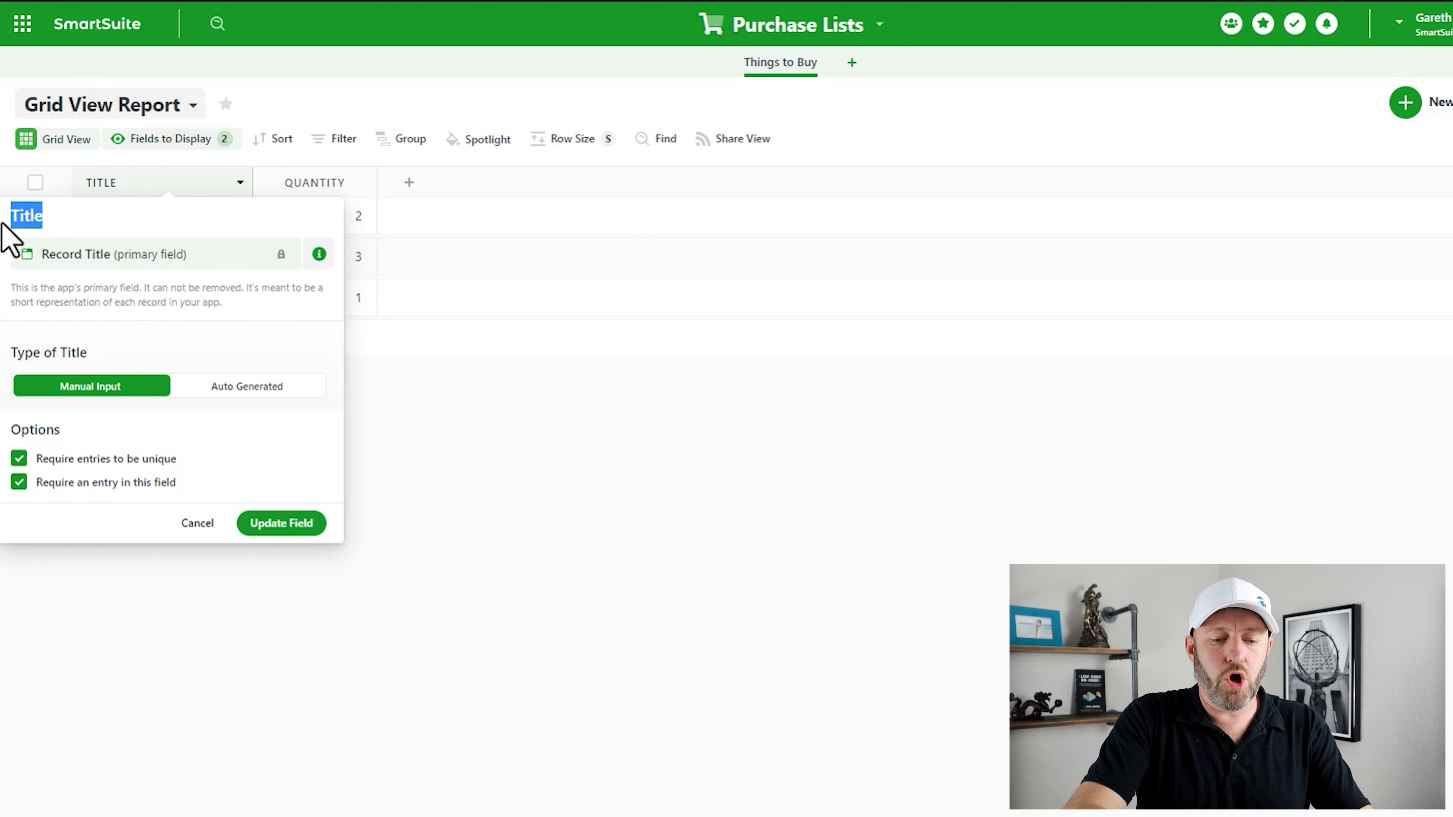
{"action": "type", "text": "Things to Buy"}
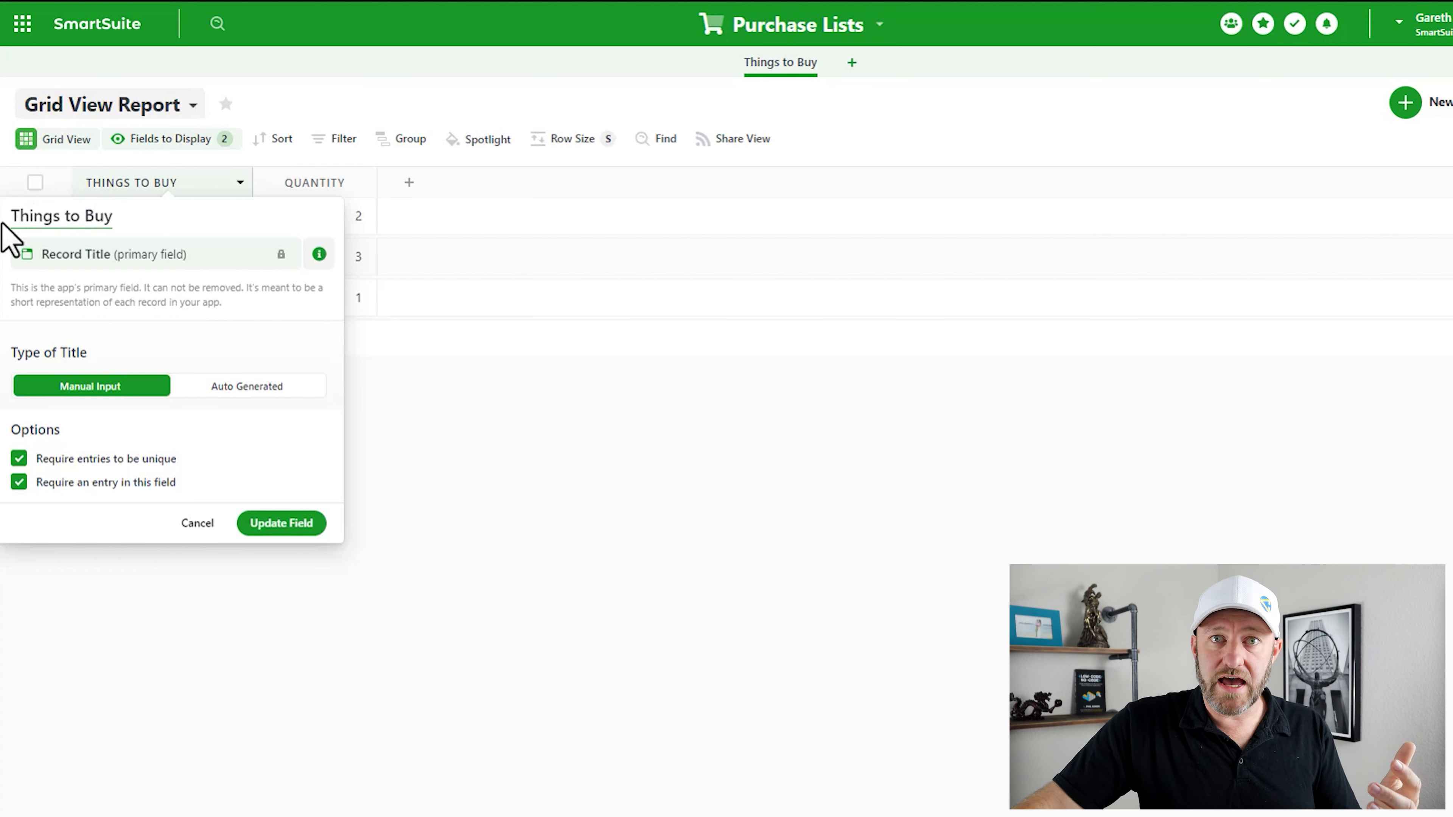
{"action": "left_click", "coordinate": [255, 534]}
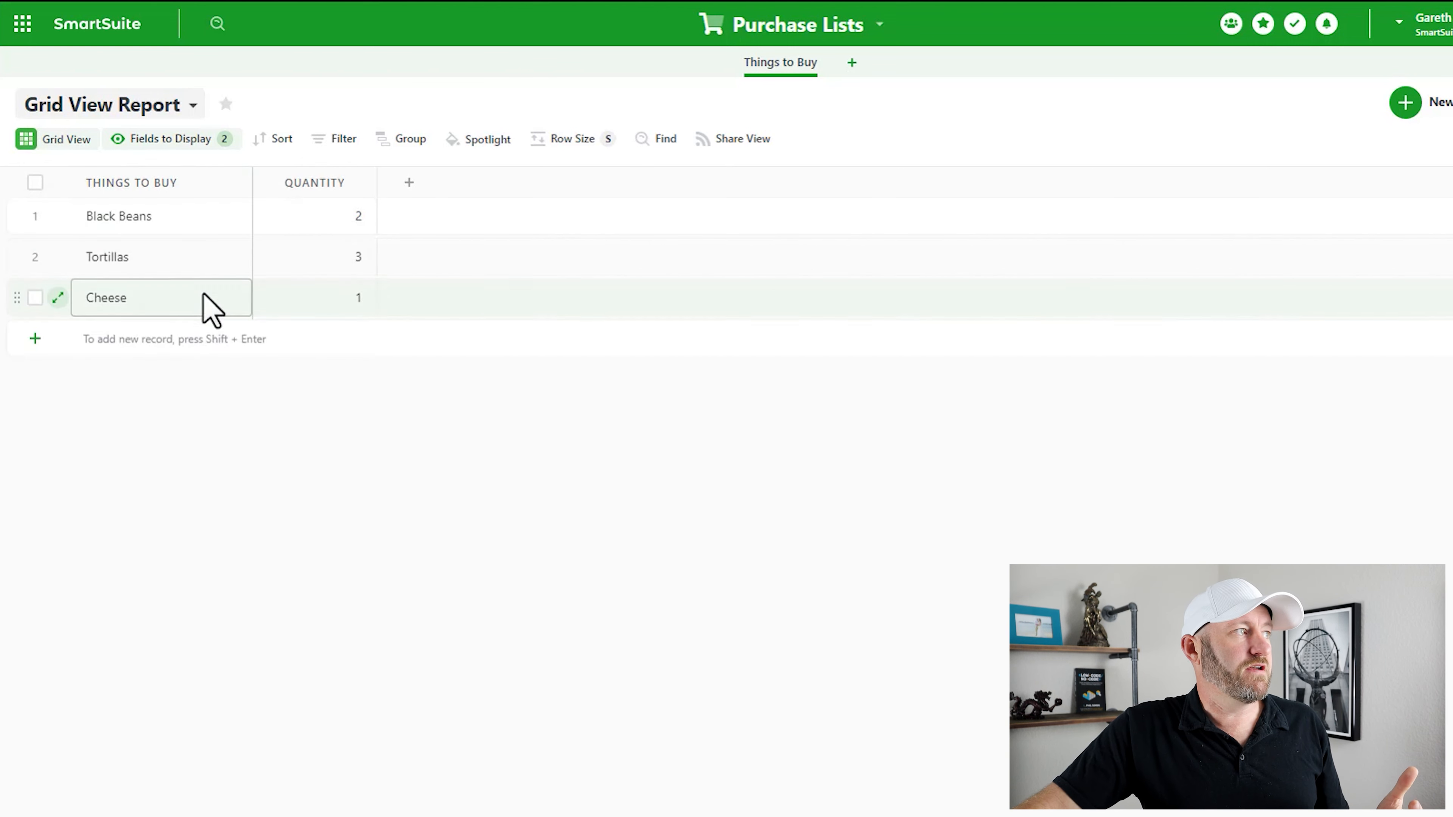
- Add Shredded Lettuce, Nails, Hammer and Drill as new Things to Buy records
{"action": "left_click", "coordinate": [170, 368]}
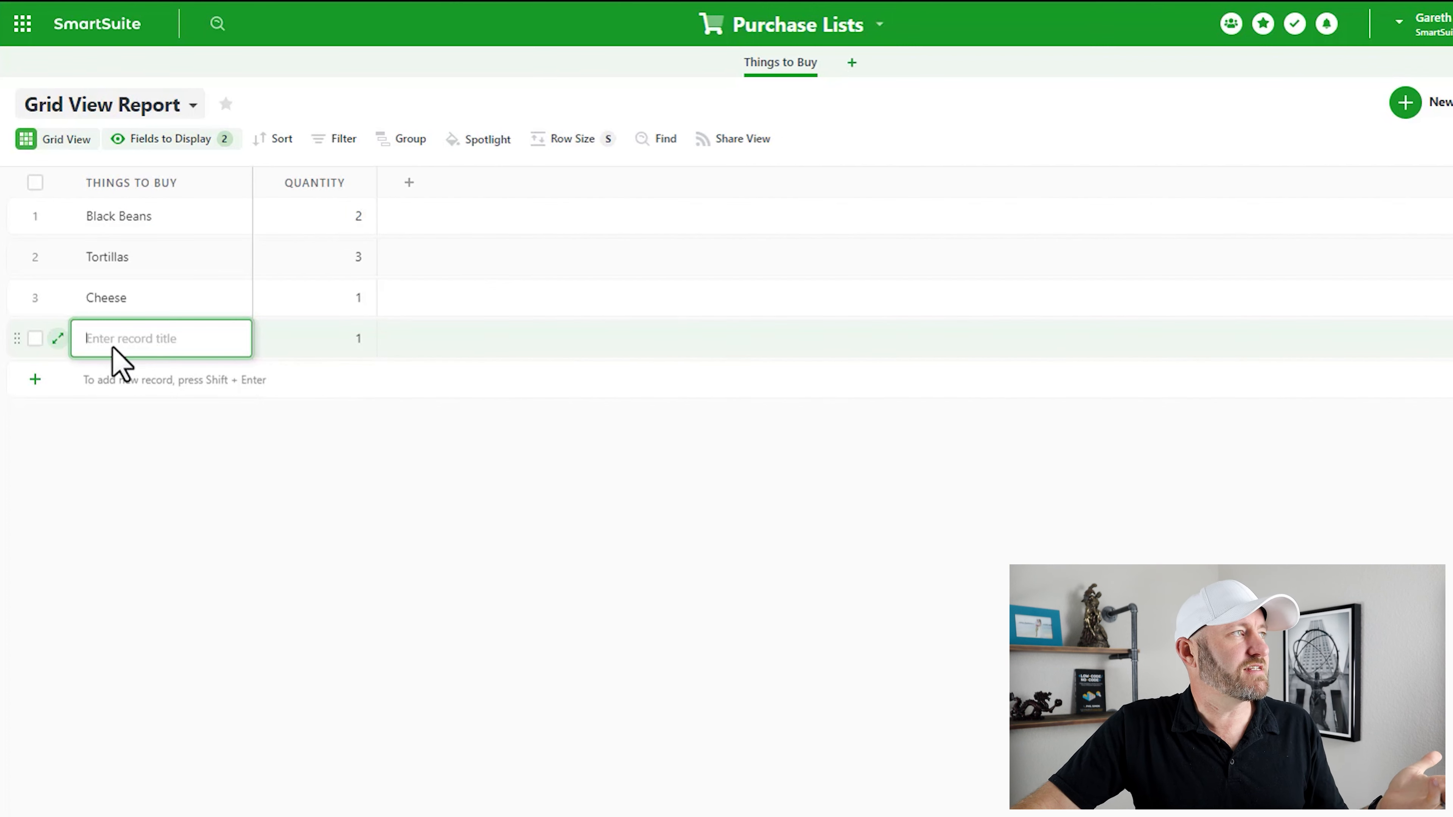
{"action": "type", "text": "Shredded Lettuce"}
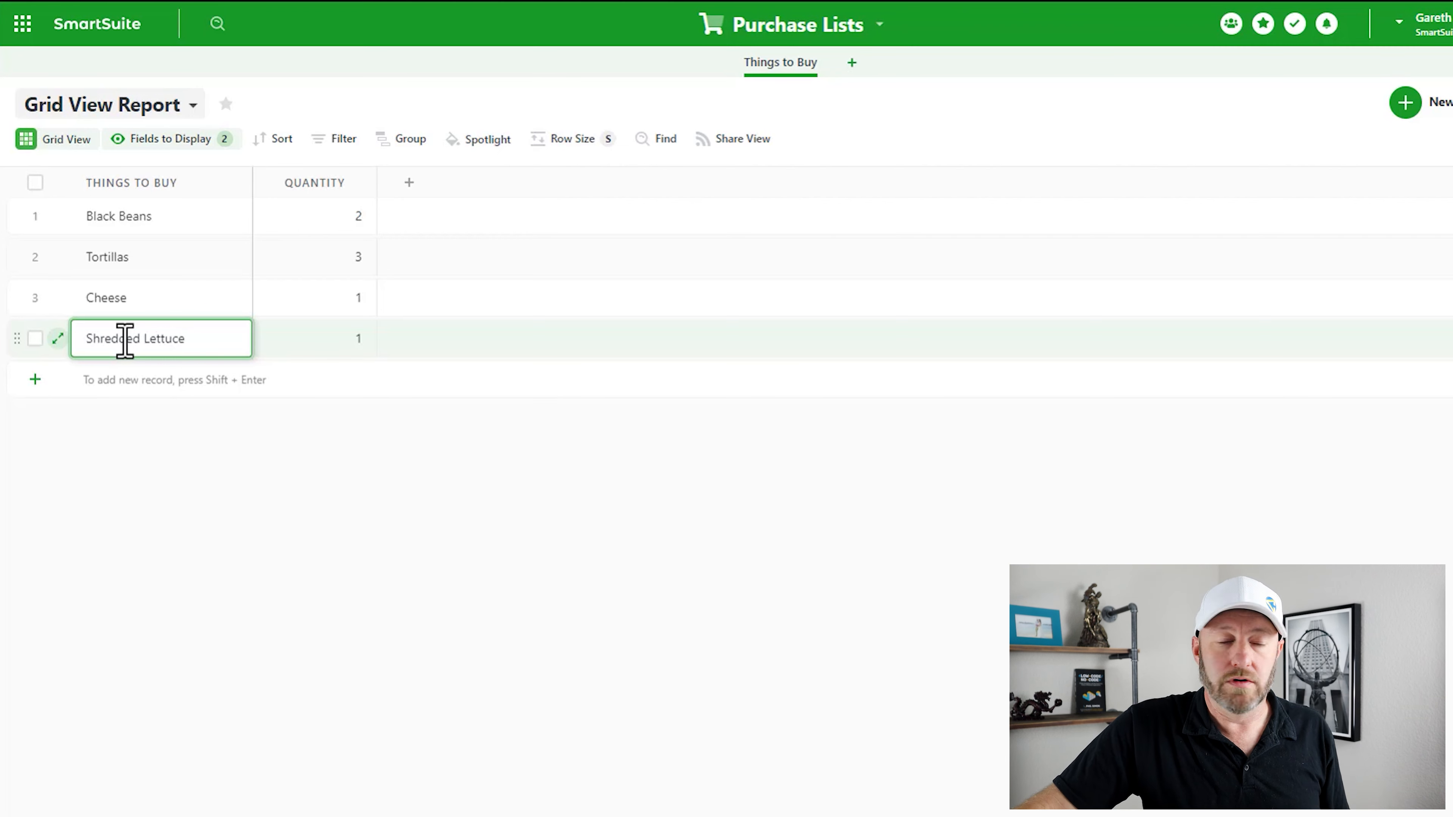
{"action": "left_click", "coordinate": [264, 532]}
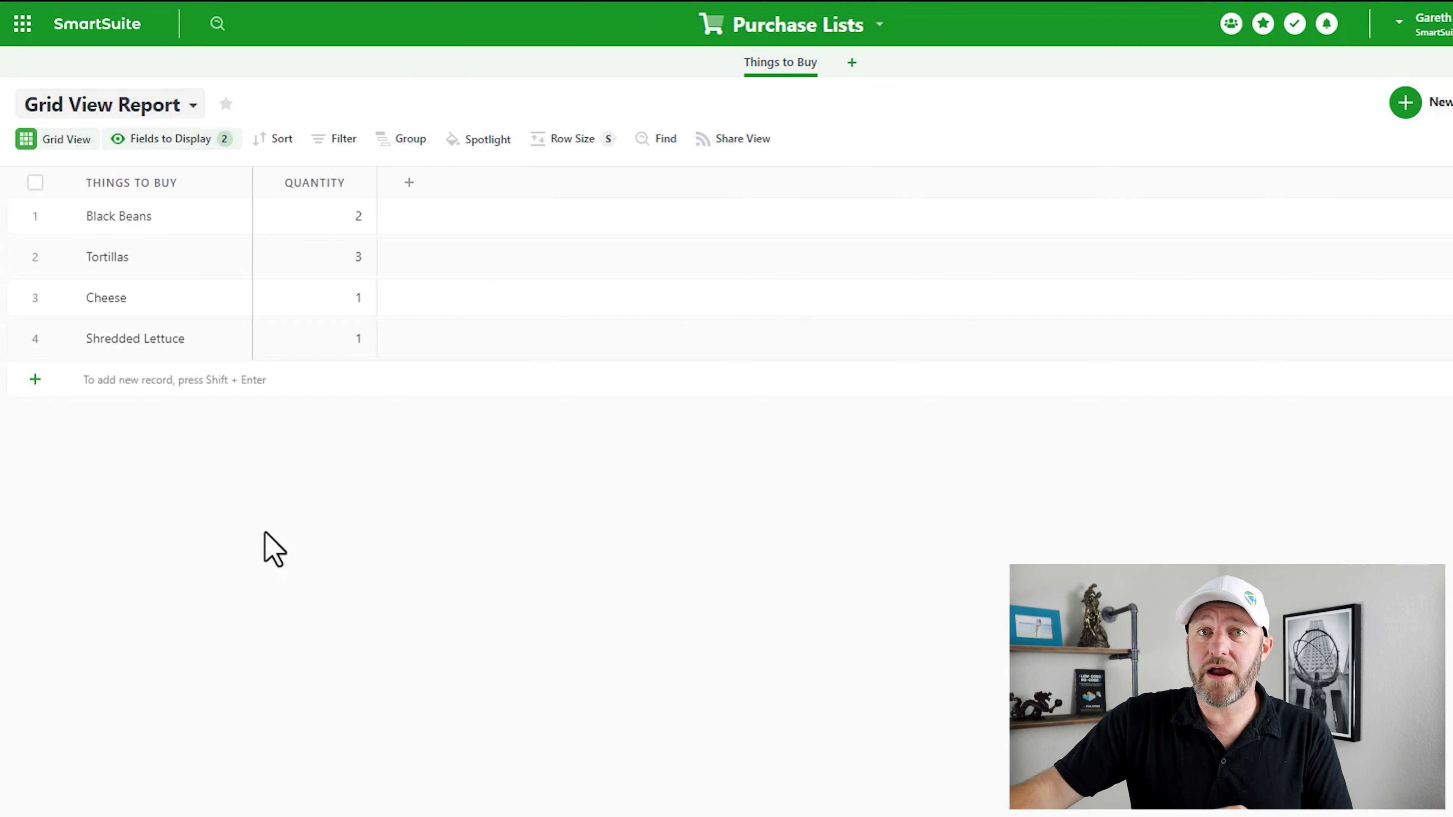
{"action": "left_click", "coordinate": [245, 379]}
{"action": "type", "text": "Nails"}
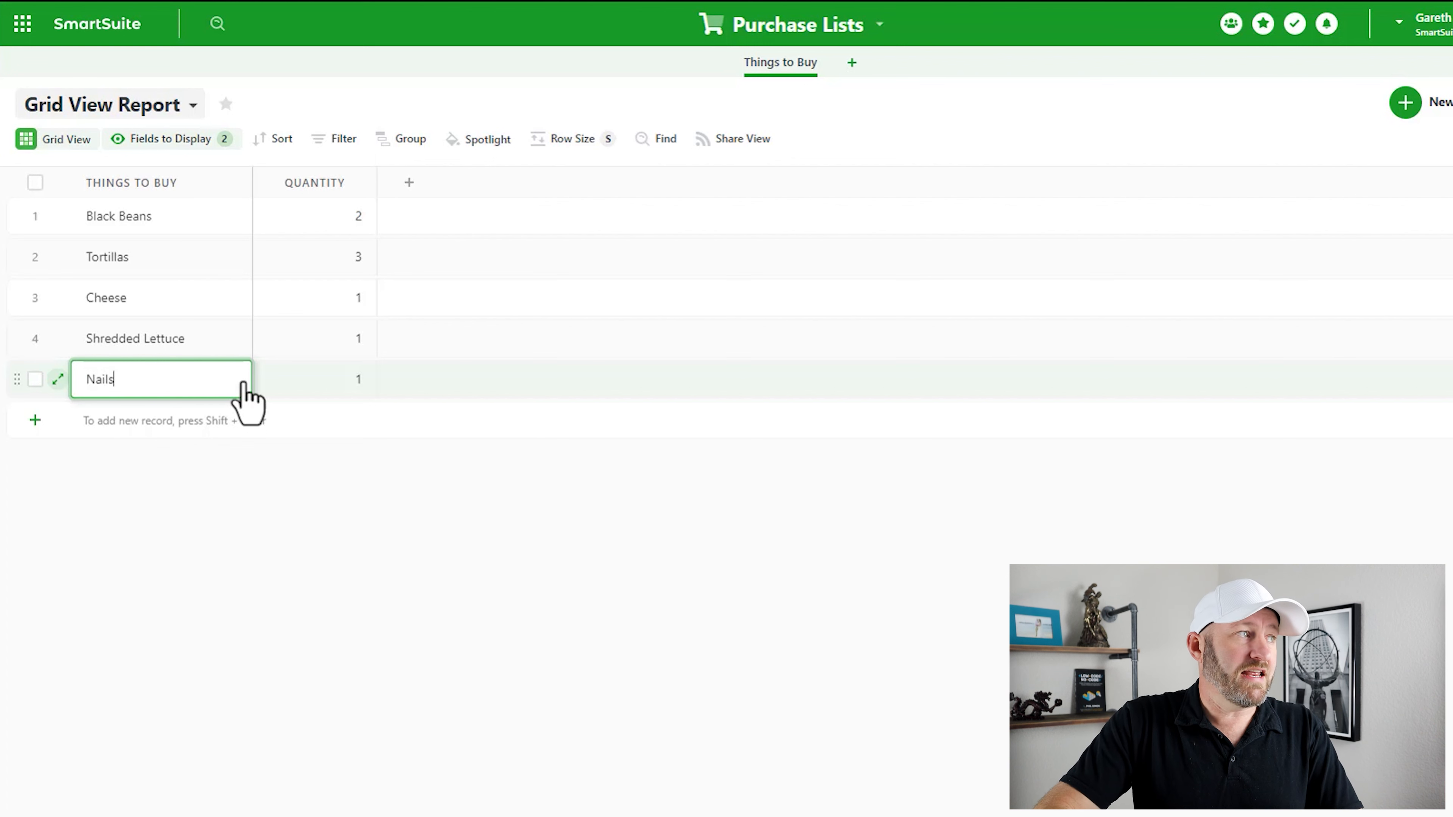
{"action": "key", "text": "shift+Return"}
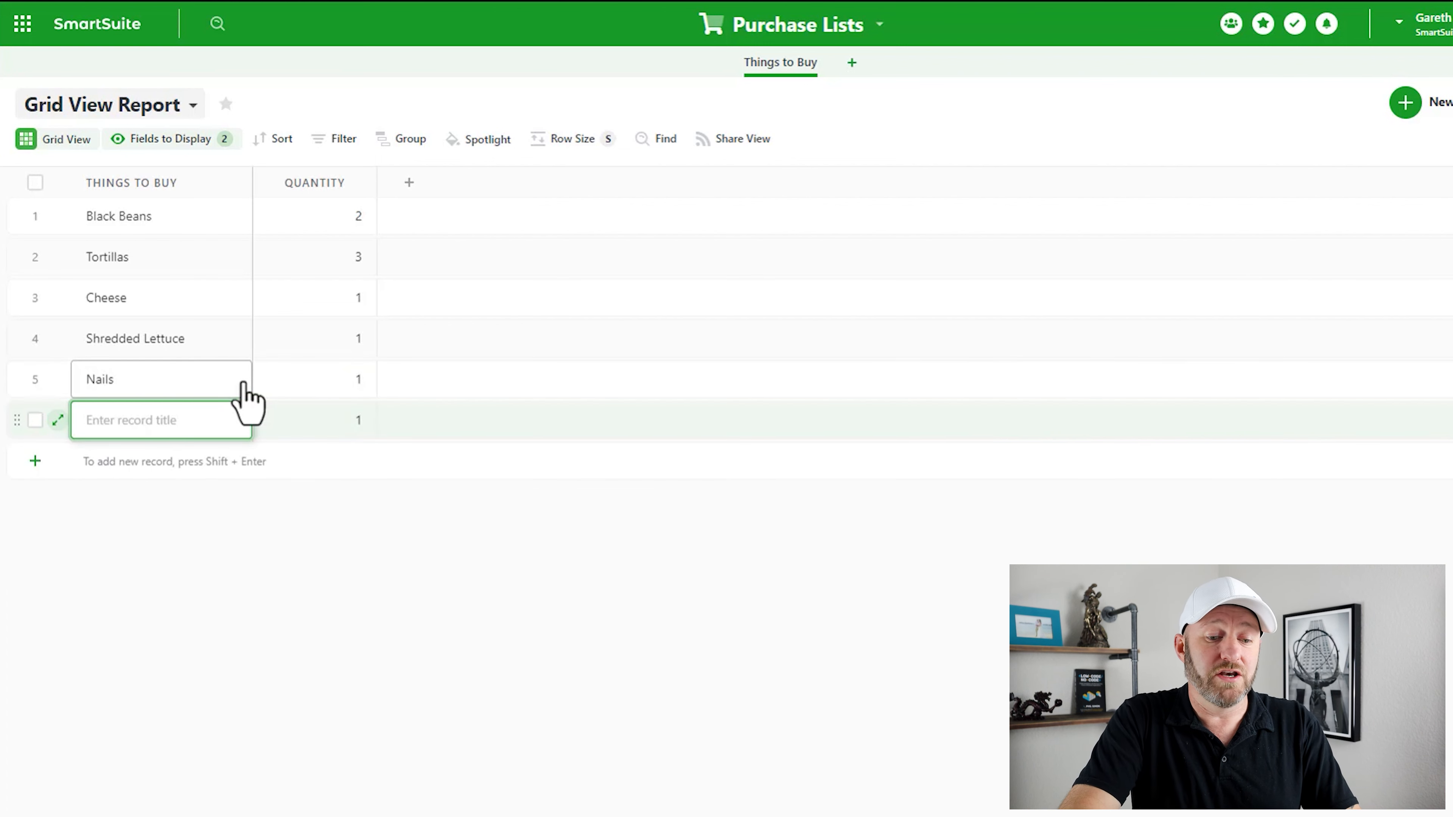
{"action": "type", "text": "Hammer"}
{"action": "key", "text": "shift+Return"}
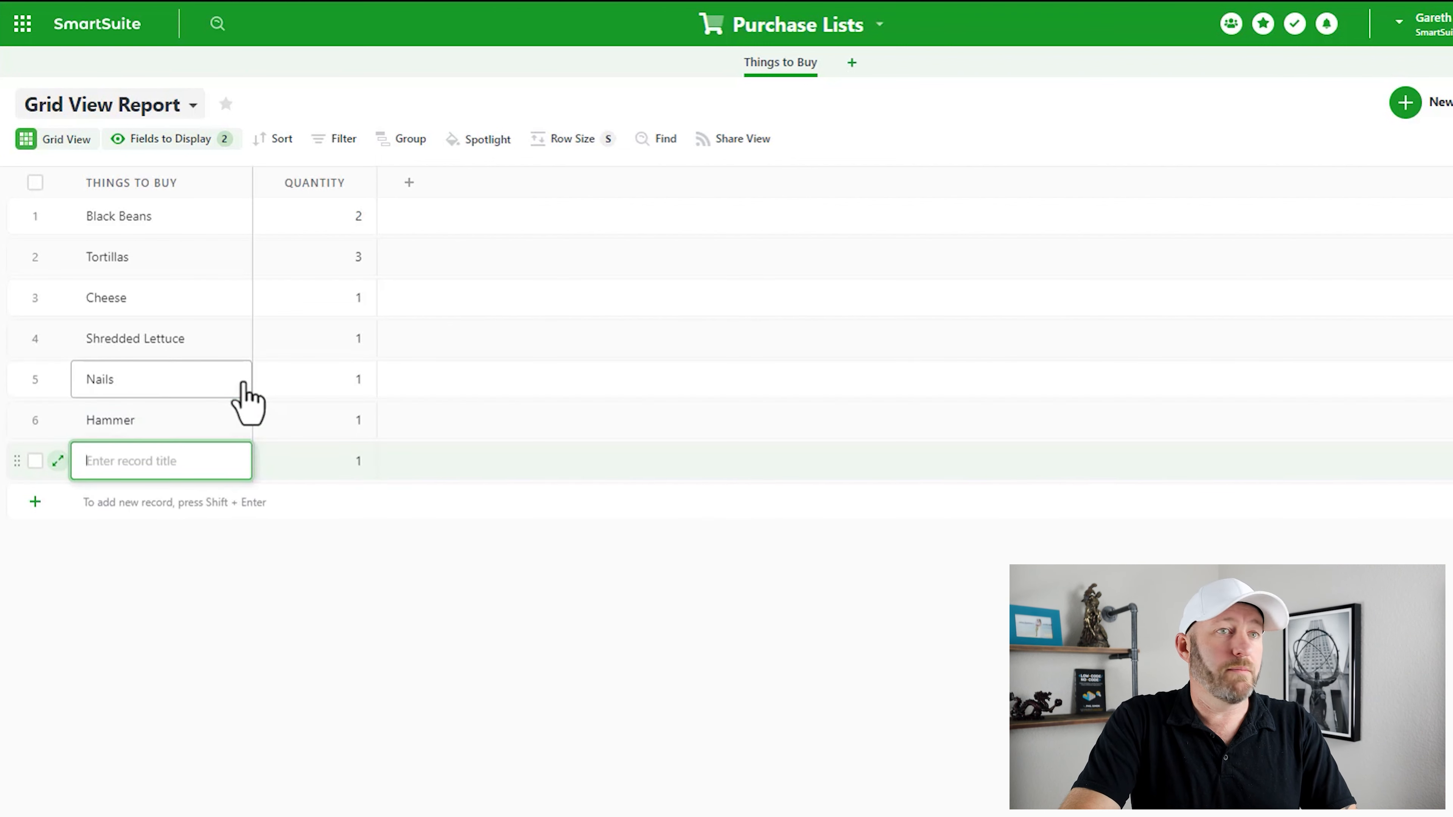
{"action": "type", "text": "Drill"}
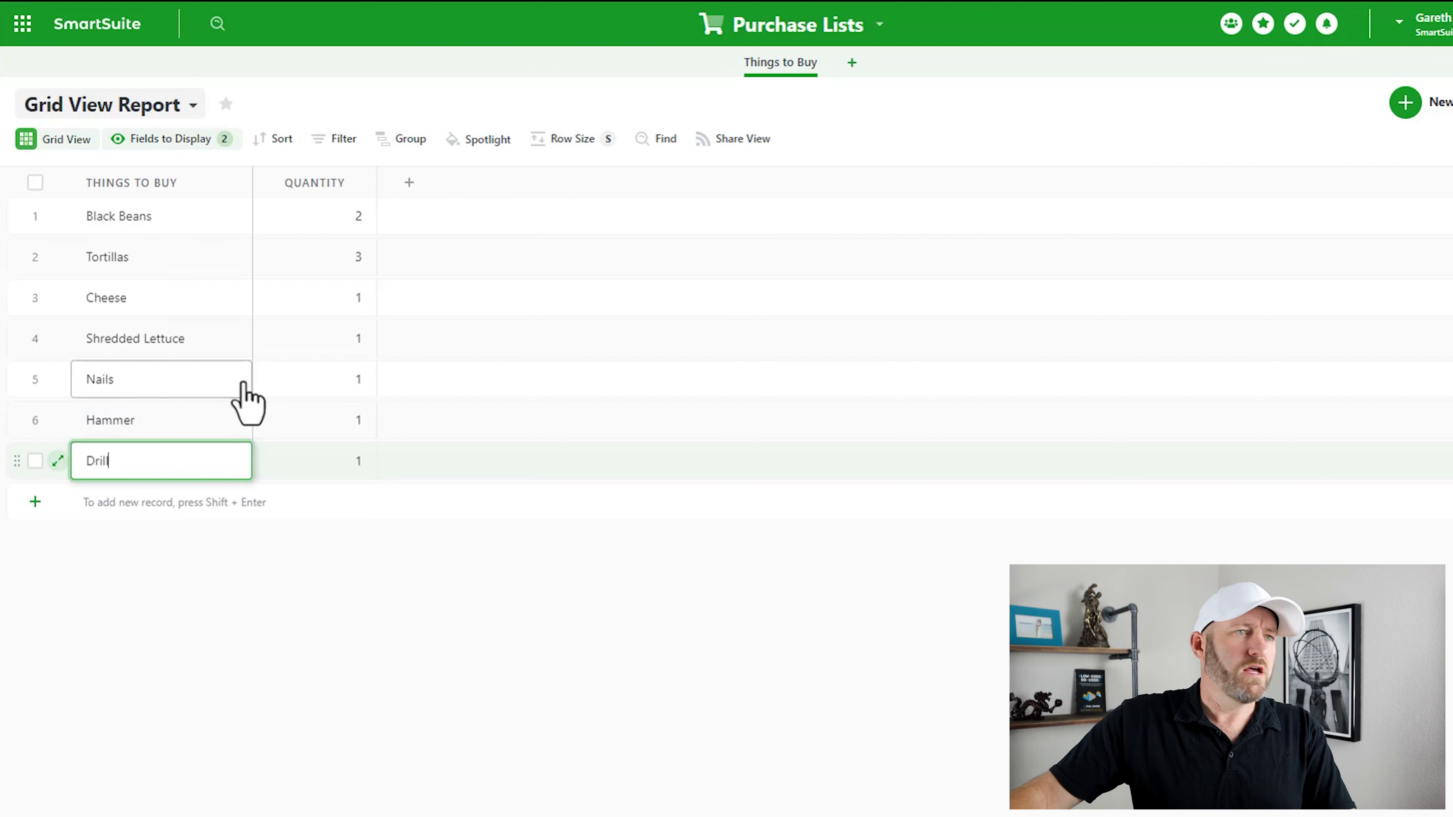
- Change the Nails quantity to 100
{"action": "left_click", "coordinate": [318, 389]}
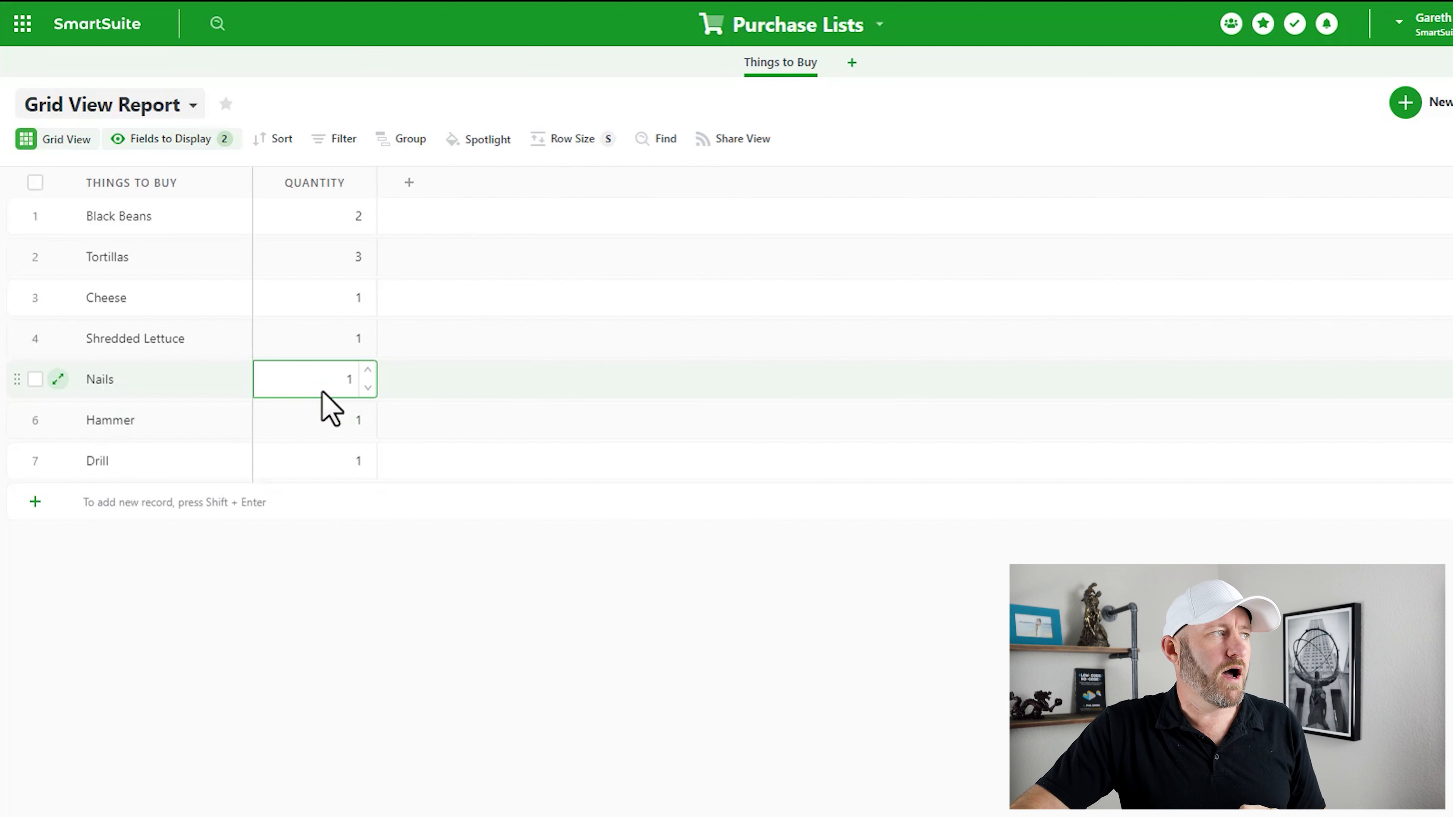
{"action": "type", "text": "100"}
{"action": "key", "text": "Return"}
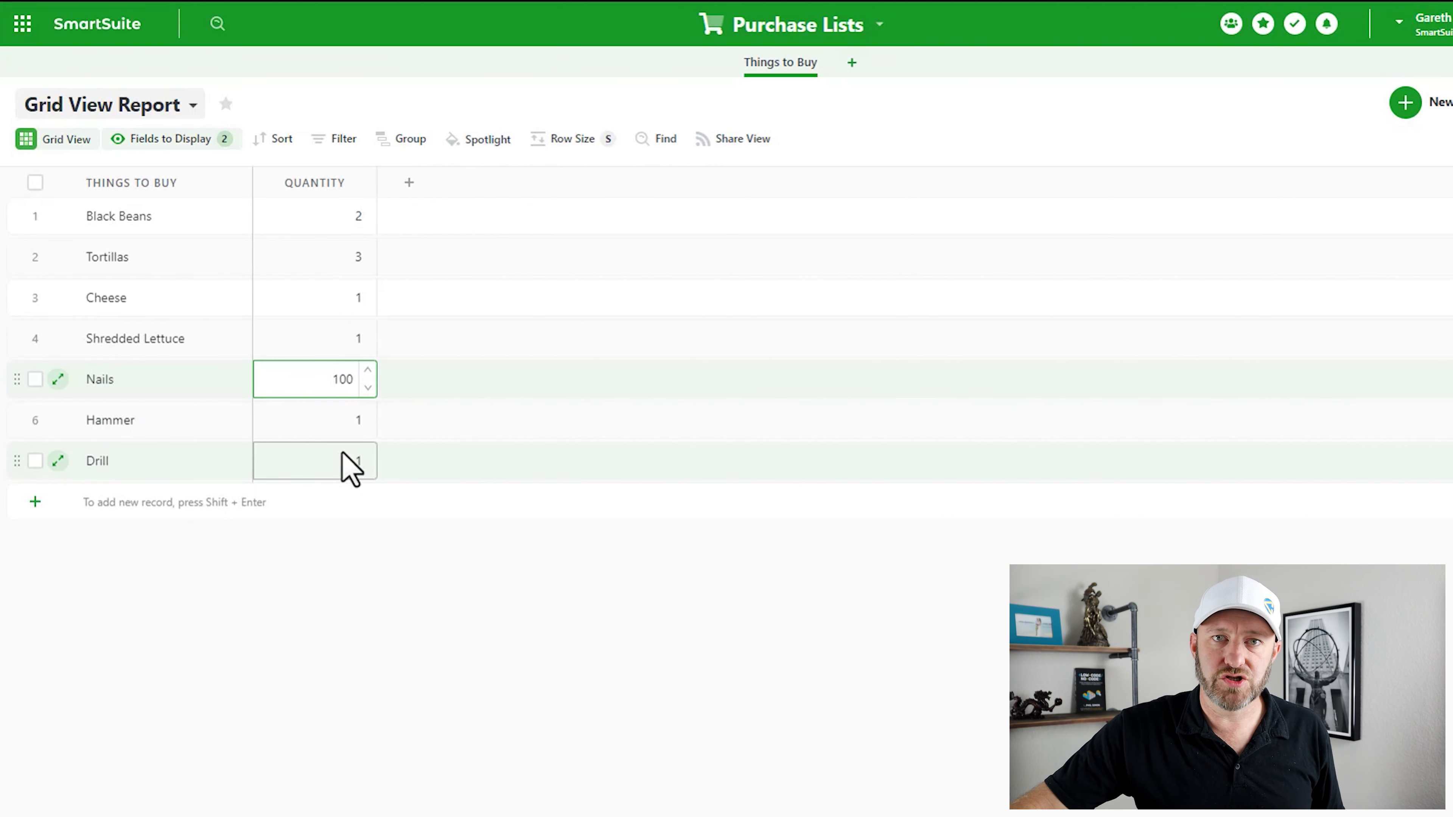
{"action": "left_click", "coordinate": [461, 625]}
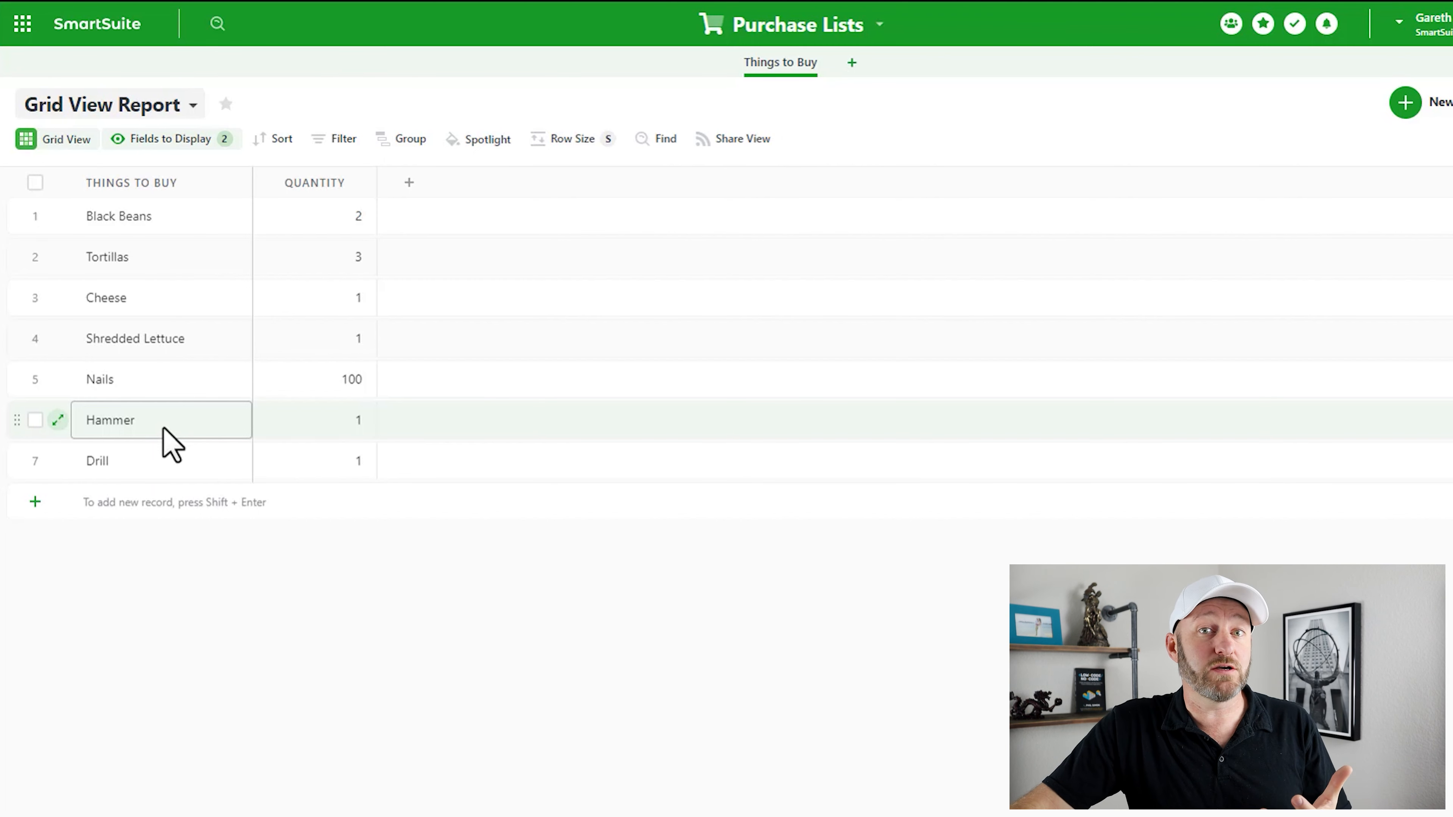
- Create a second app in Purchase Lists and name it 'Stores'
{"action": "left_click", "coordinate": [852, 62]}
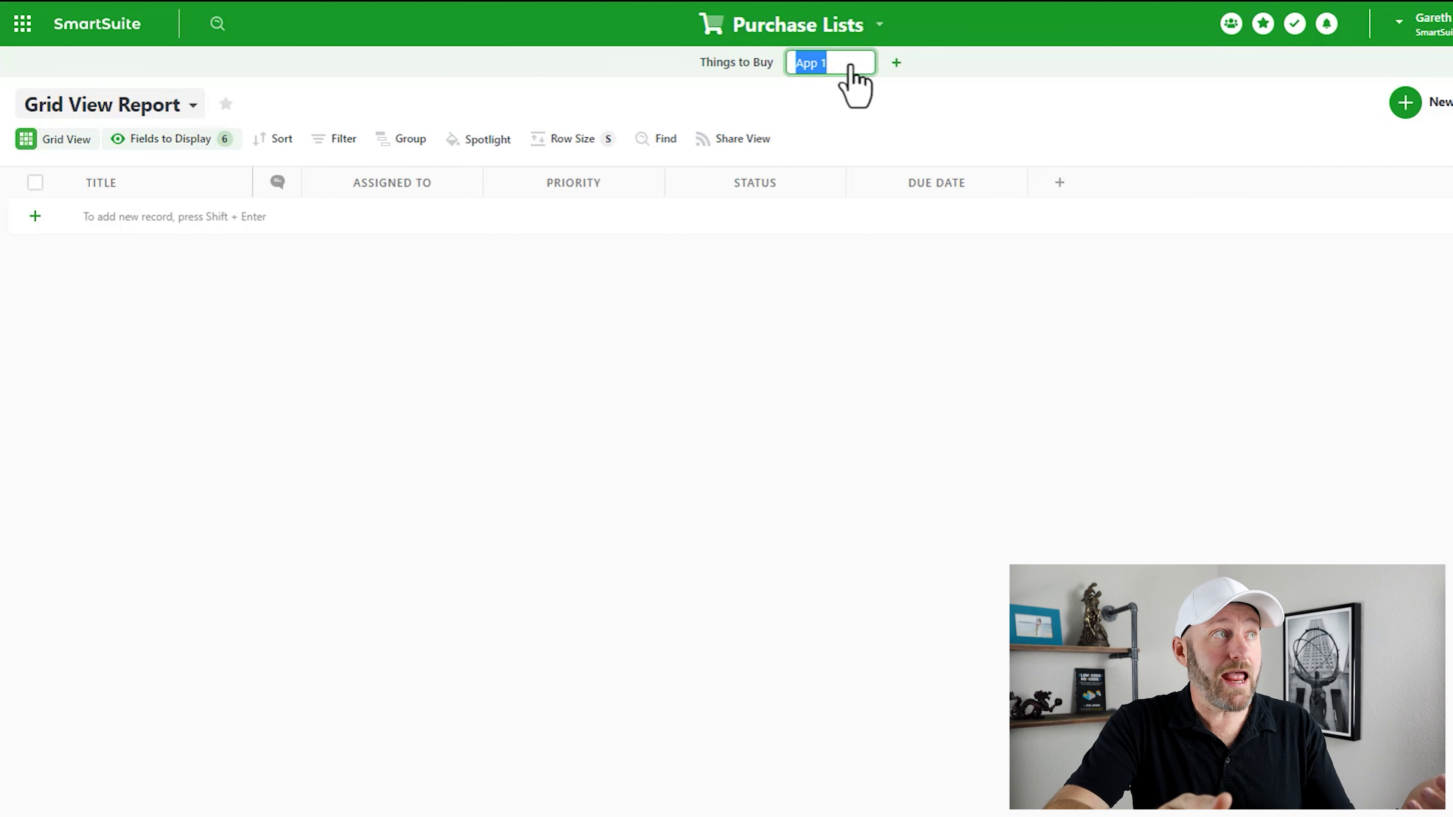
{"action": "type", "text": "Stores"}
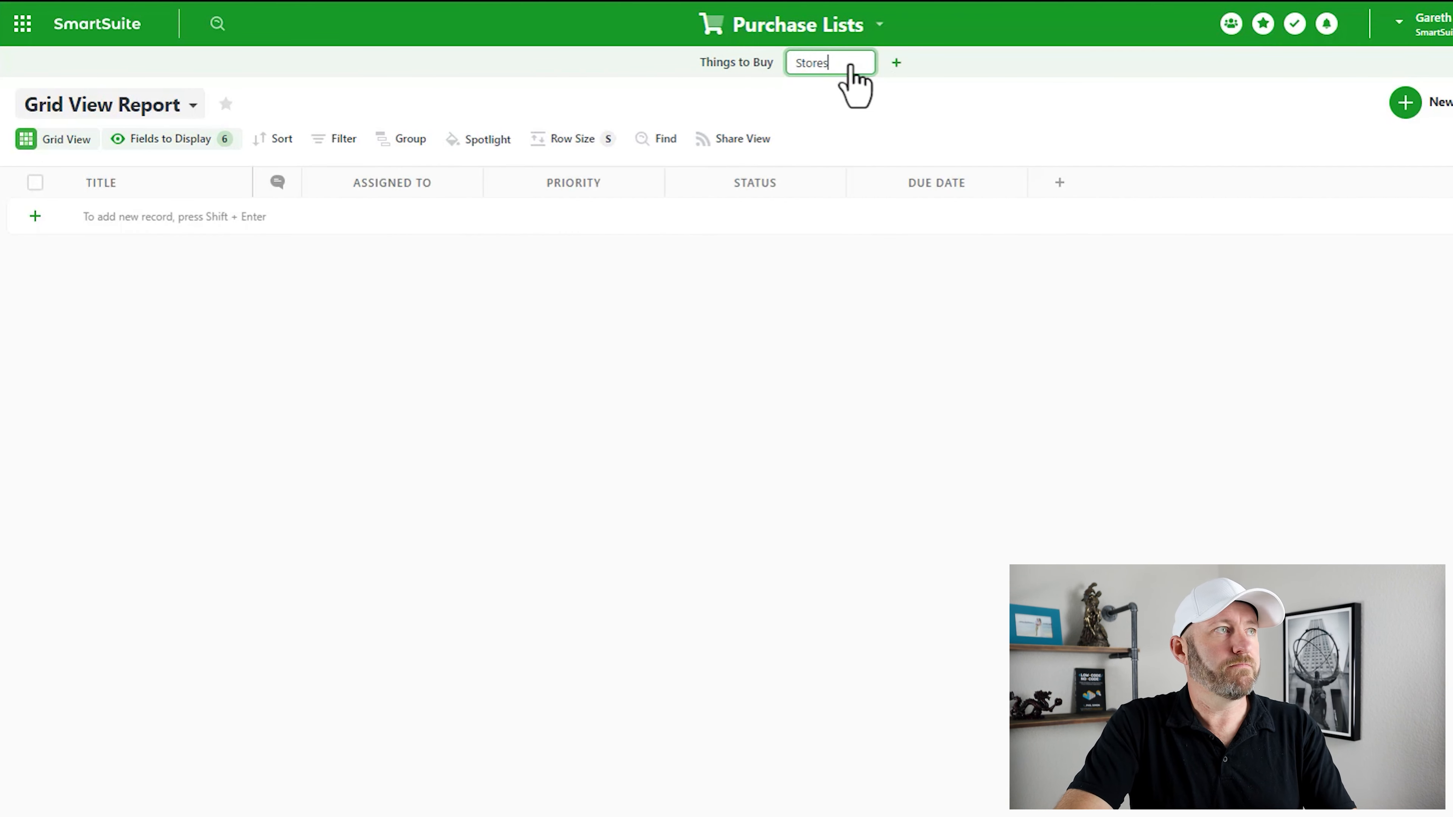
{"action": "key", "text": "Return"}
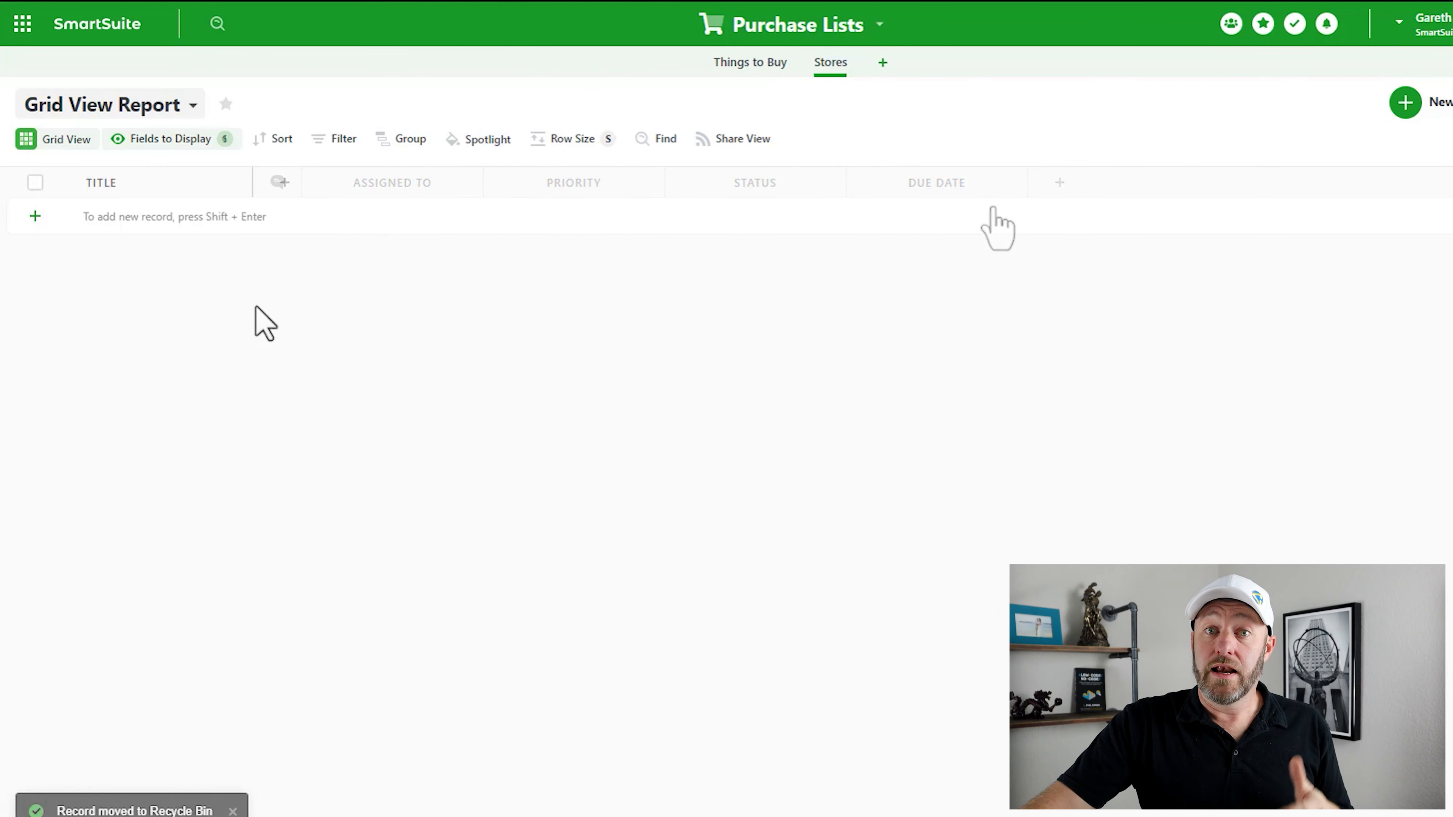
- Enter 'Home Depot' and 'Sprouts' as the Titles of two new Stores records
{"action": "left_click", "coordinate": [137, 219]}
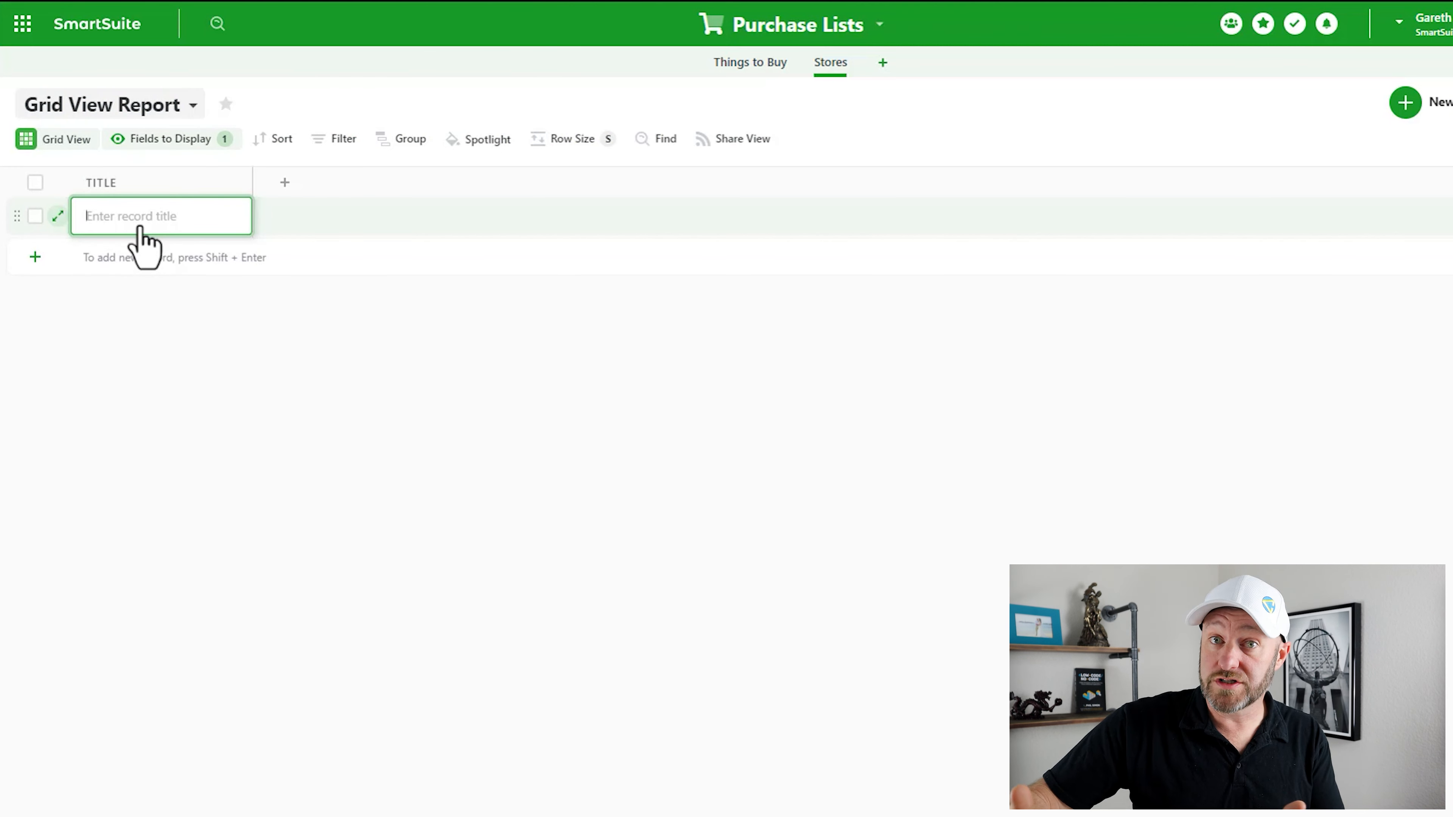
{"action": "type", "text": "Home Depot"}
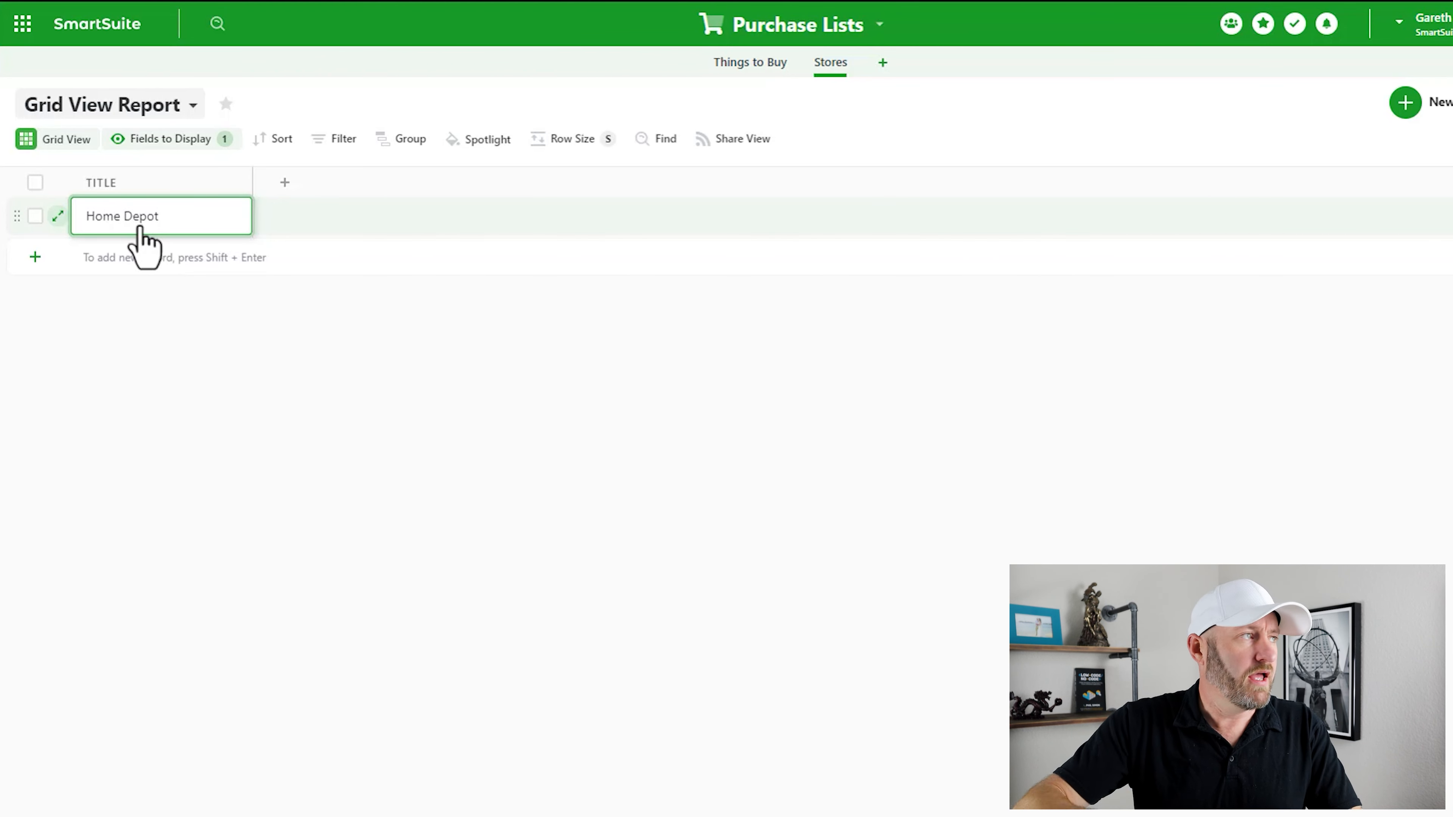
{"action": "key", "text": "shift+Return"}
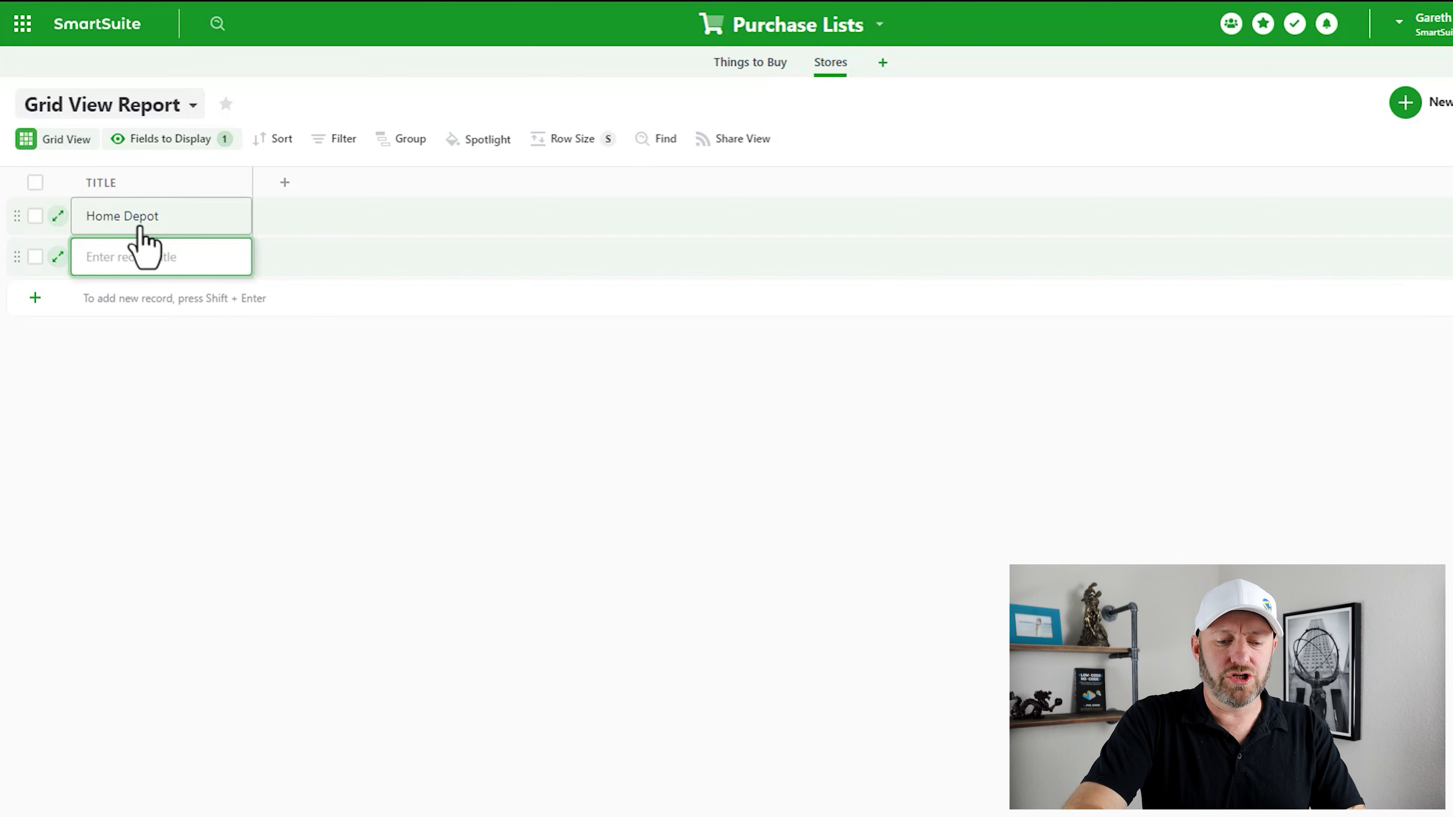
{"action": "type", "text": "Sprouts"}
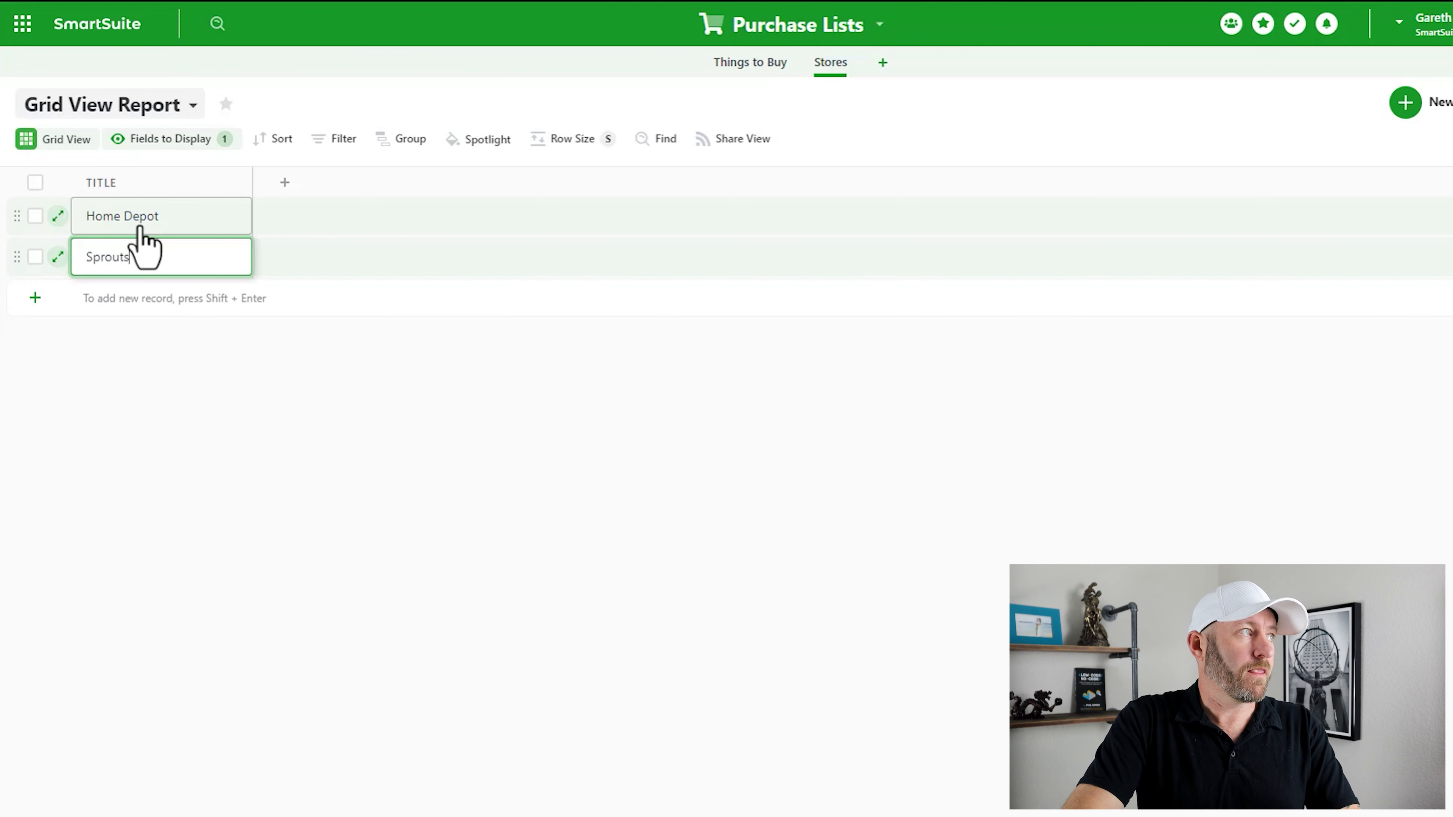
{"action": "key", "text": "Return"}
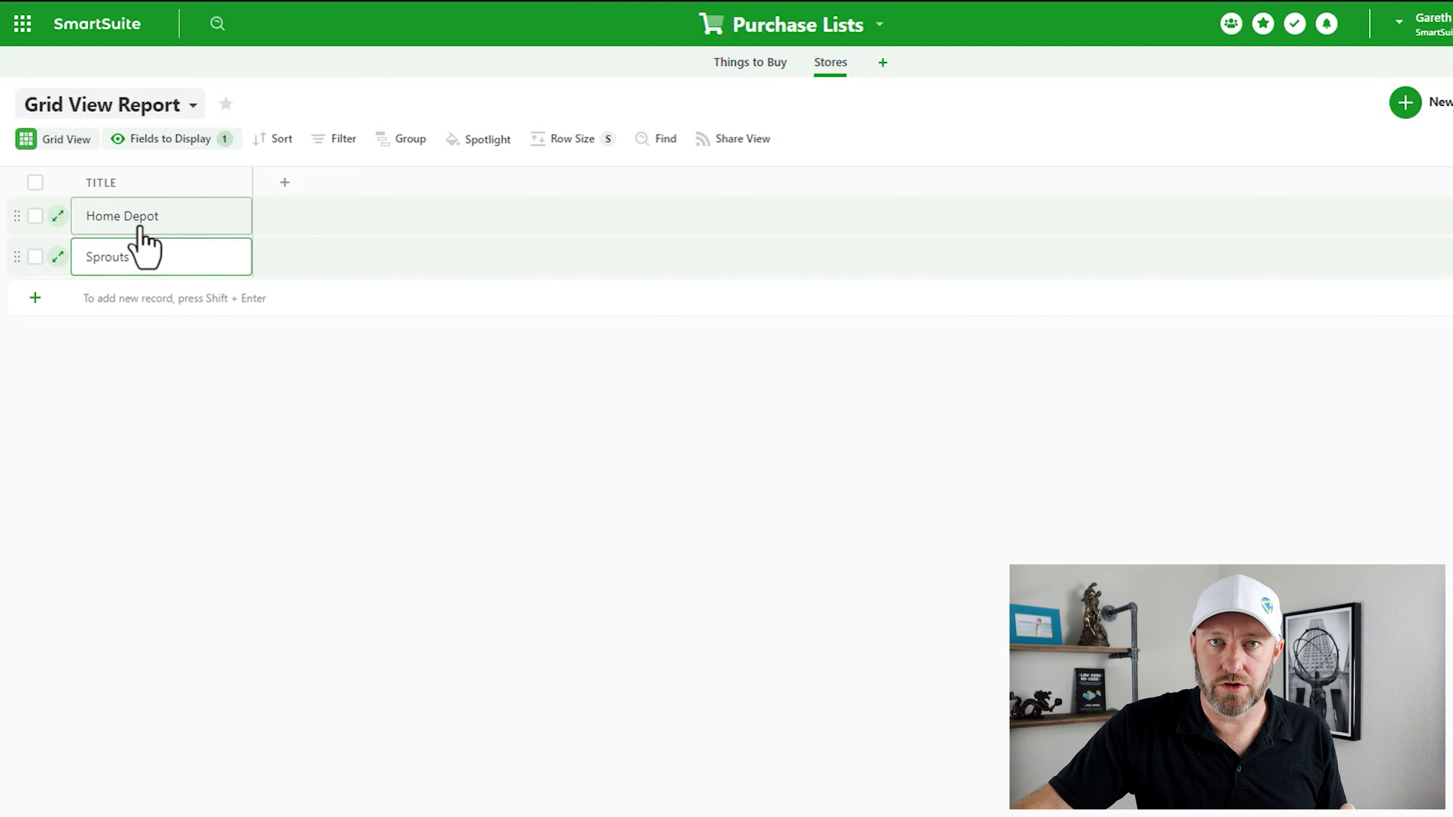
{"action": "left_click", "coordinate": [256, 348]}
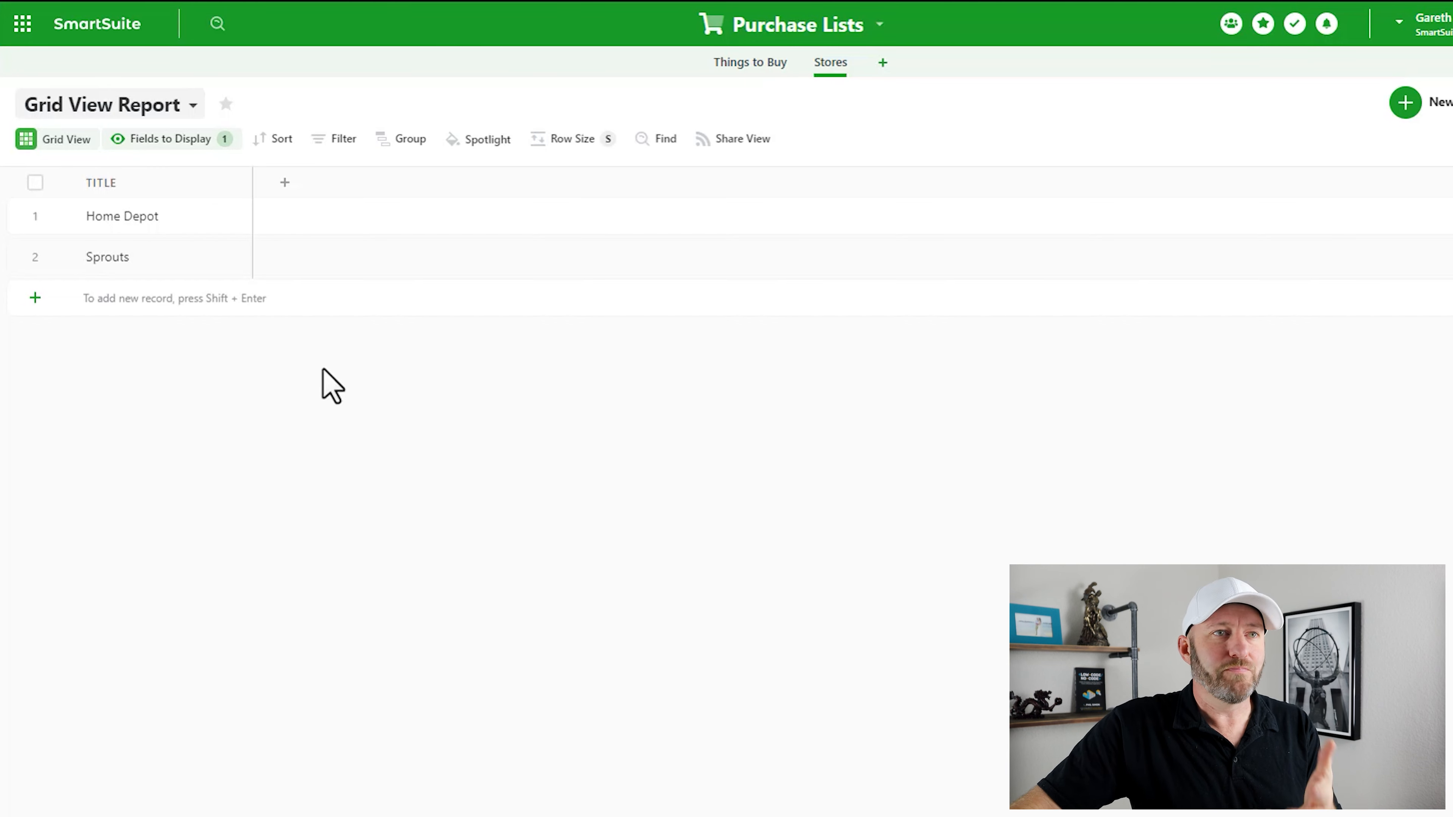
- Create an Address-type field named Address beside Title in the Stores table
{"action": "left_click", "coordinate": [284, 182]}
{"action": "type", "text": "Address"}
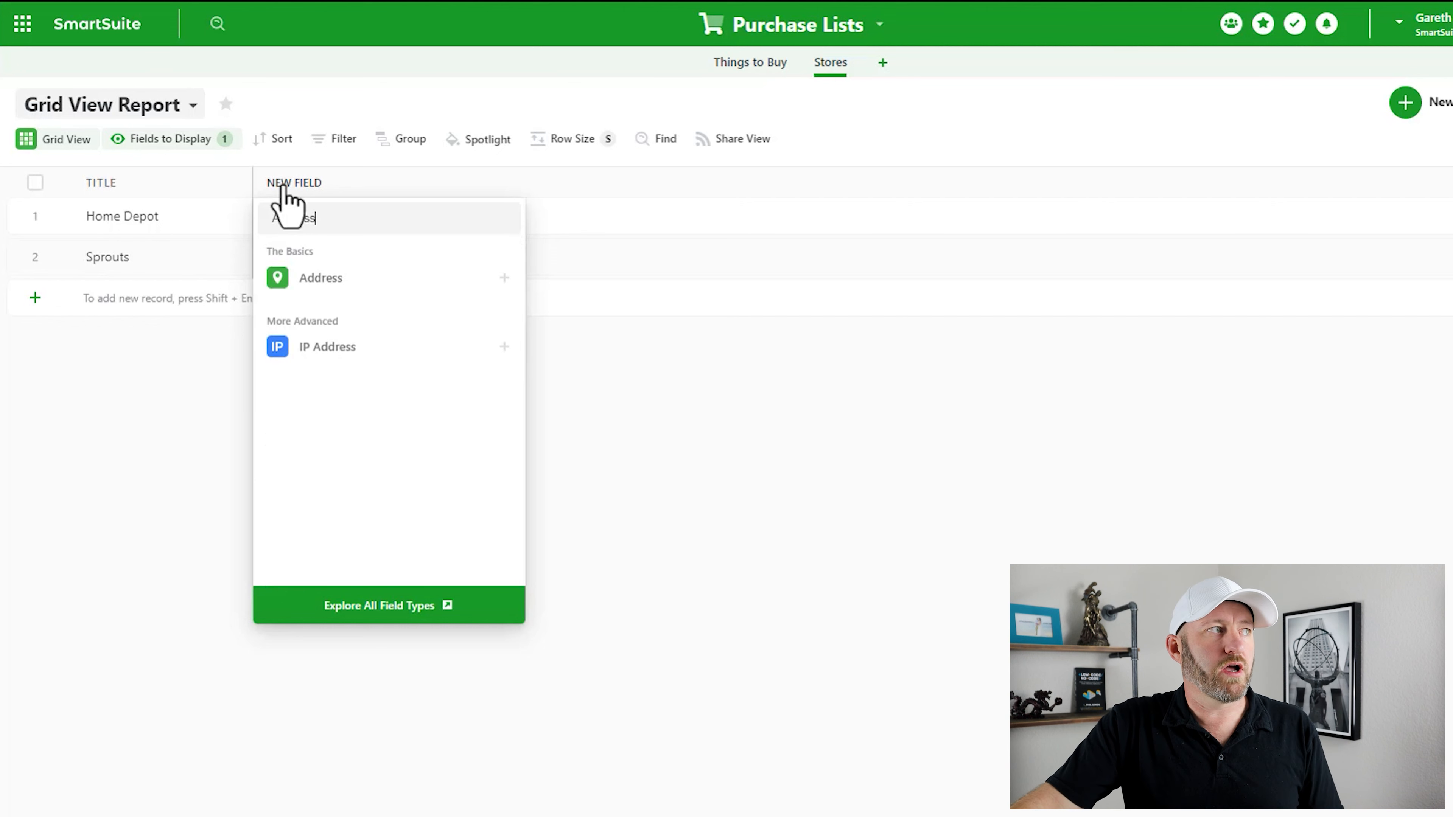
{"action": "mouse_move", "coordinate": [336, 291]}
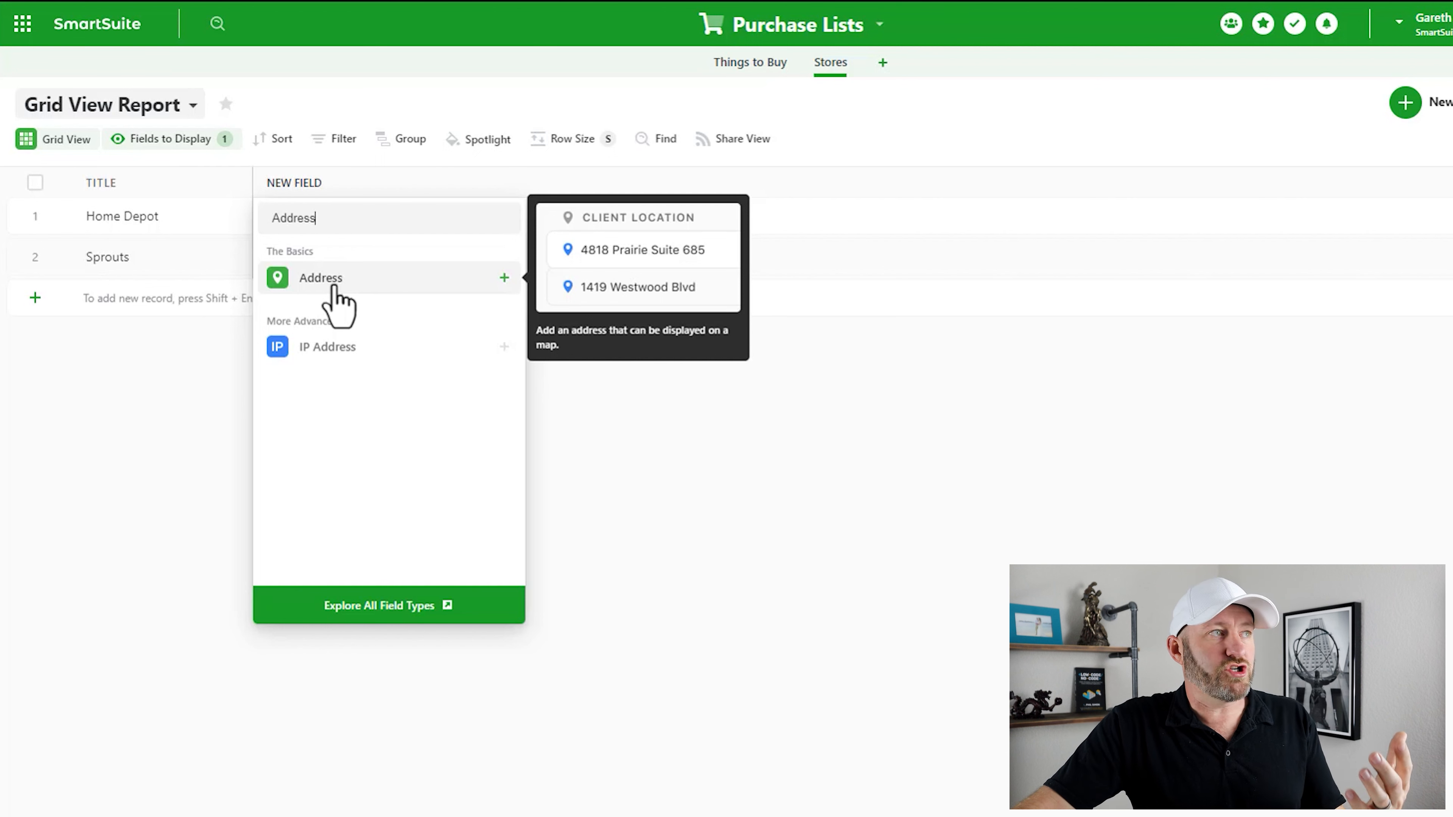
{"action": "left_click", "coordinate": [337, 286]}
{"action": "left_click_drag", "start_coordinate": [263, 218], "coordinate": [172, 224]}
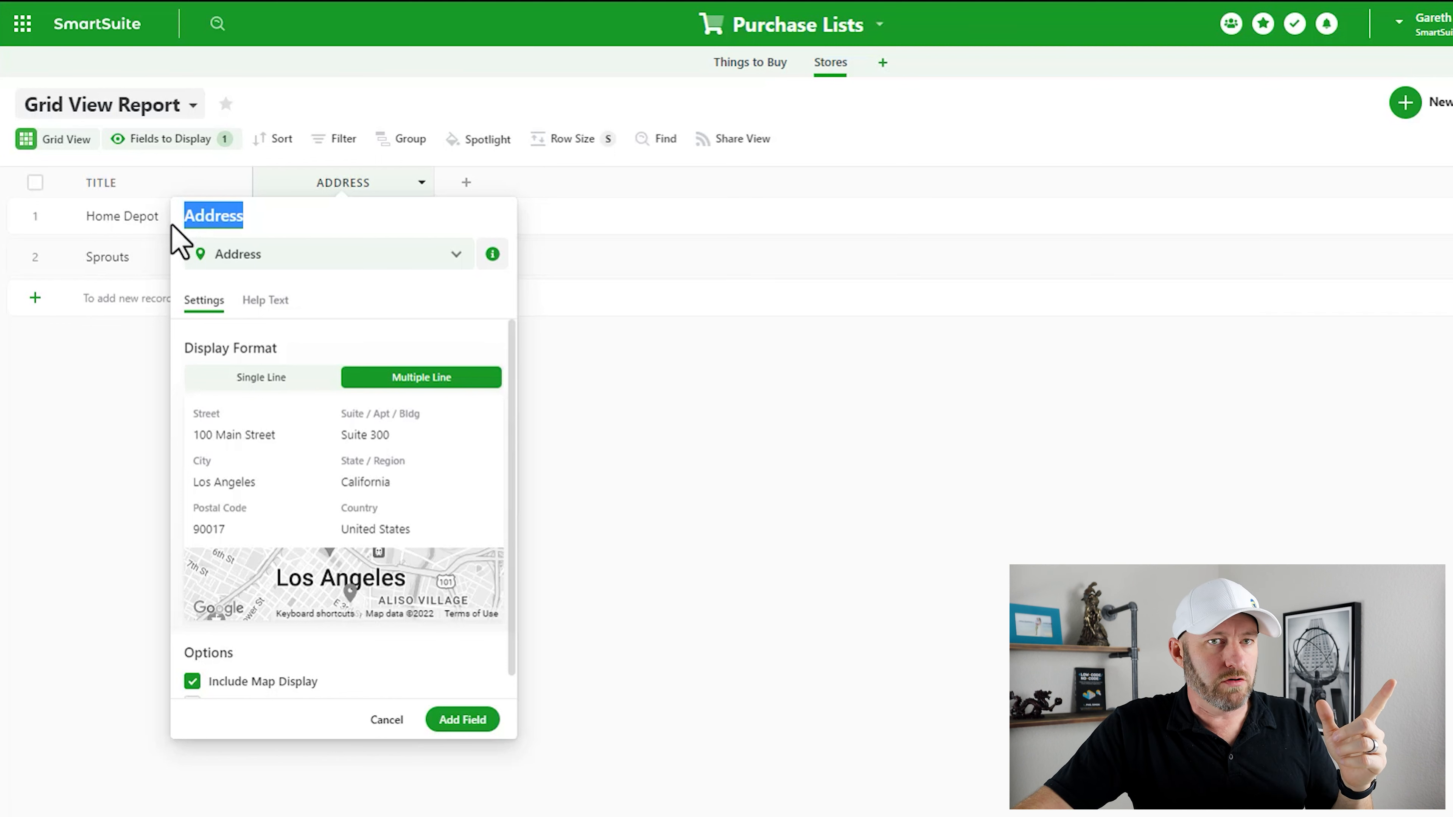
{"action": "left_click", "coordinate": [462, 719]}
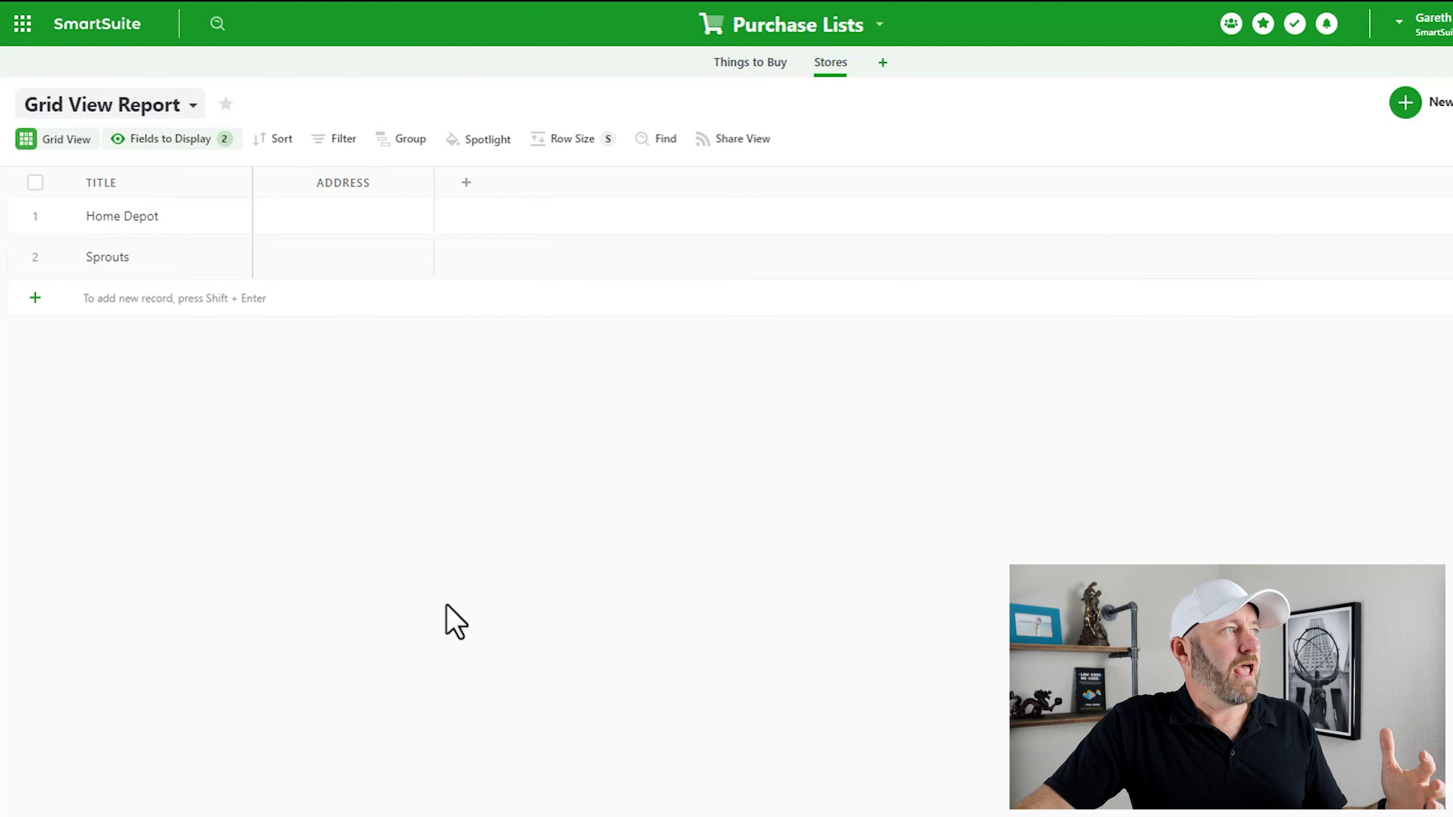
{"action": "left_click", "coordinate": [339, 221]}
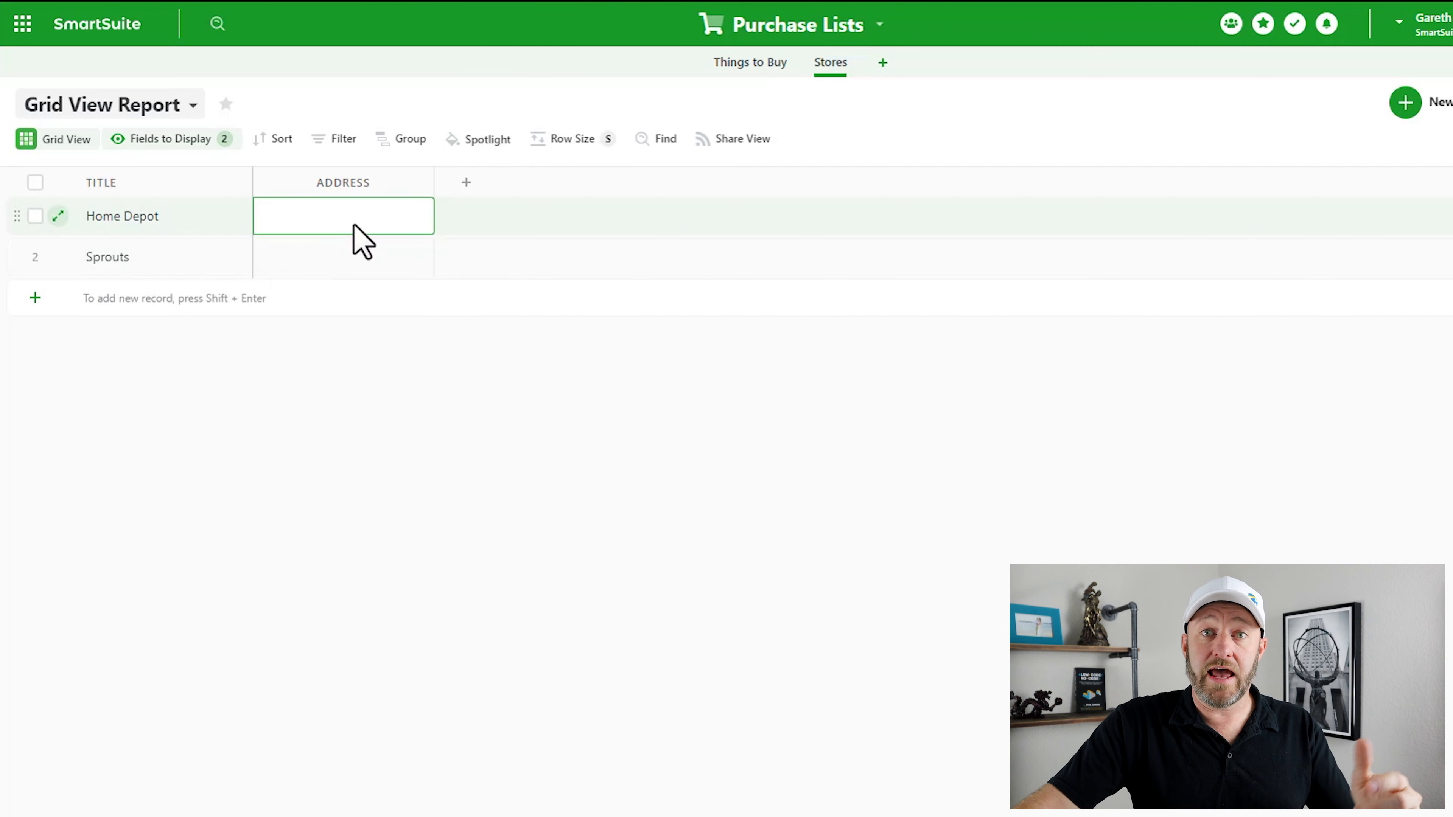
- Fill Home Depot's address with the 500 South Santa Fe Drive, Denver suggestion
{"action": "left_click", "coordinate": [354, 225]}
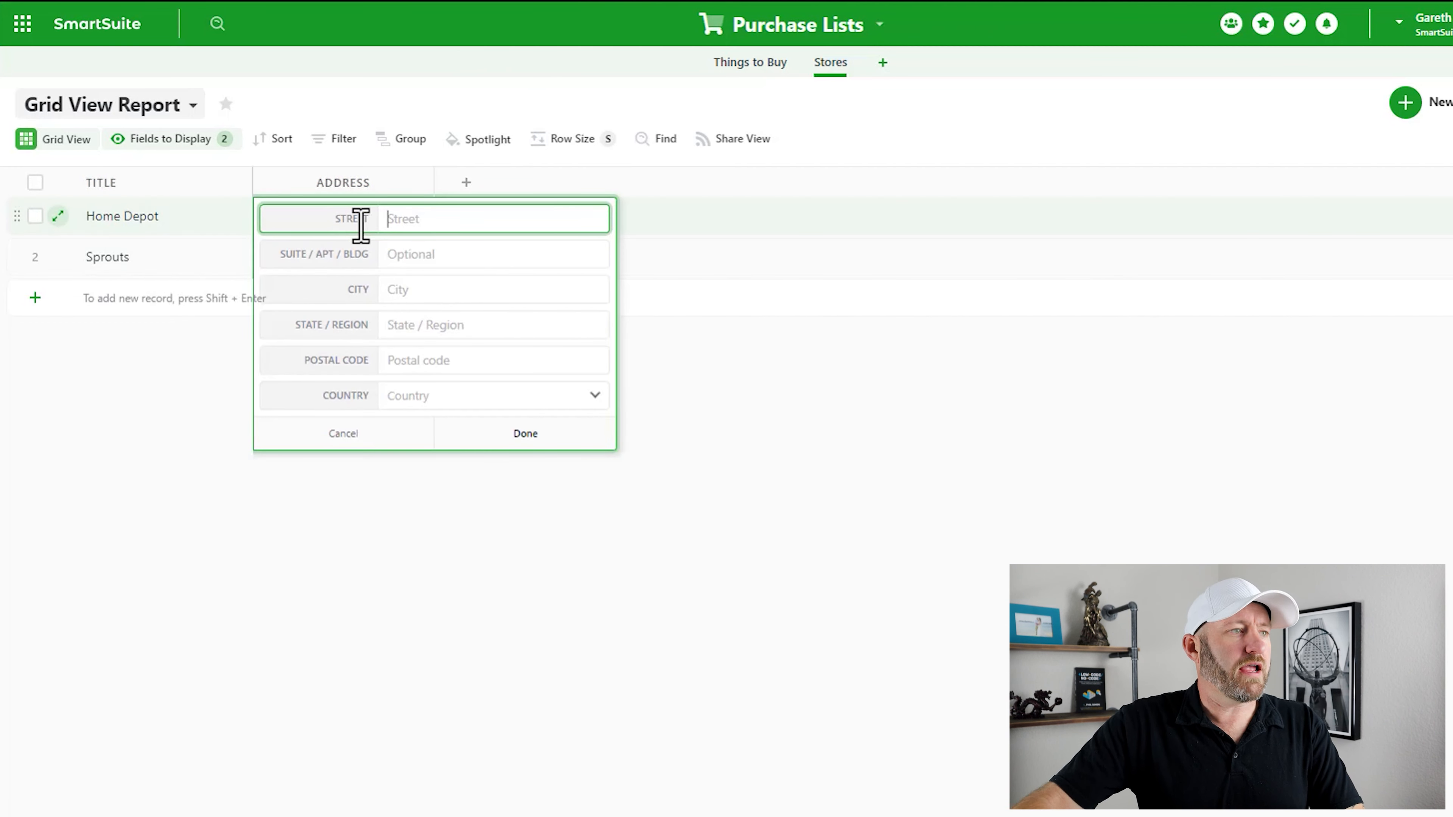
{"action": "type", "text": "hom"}
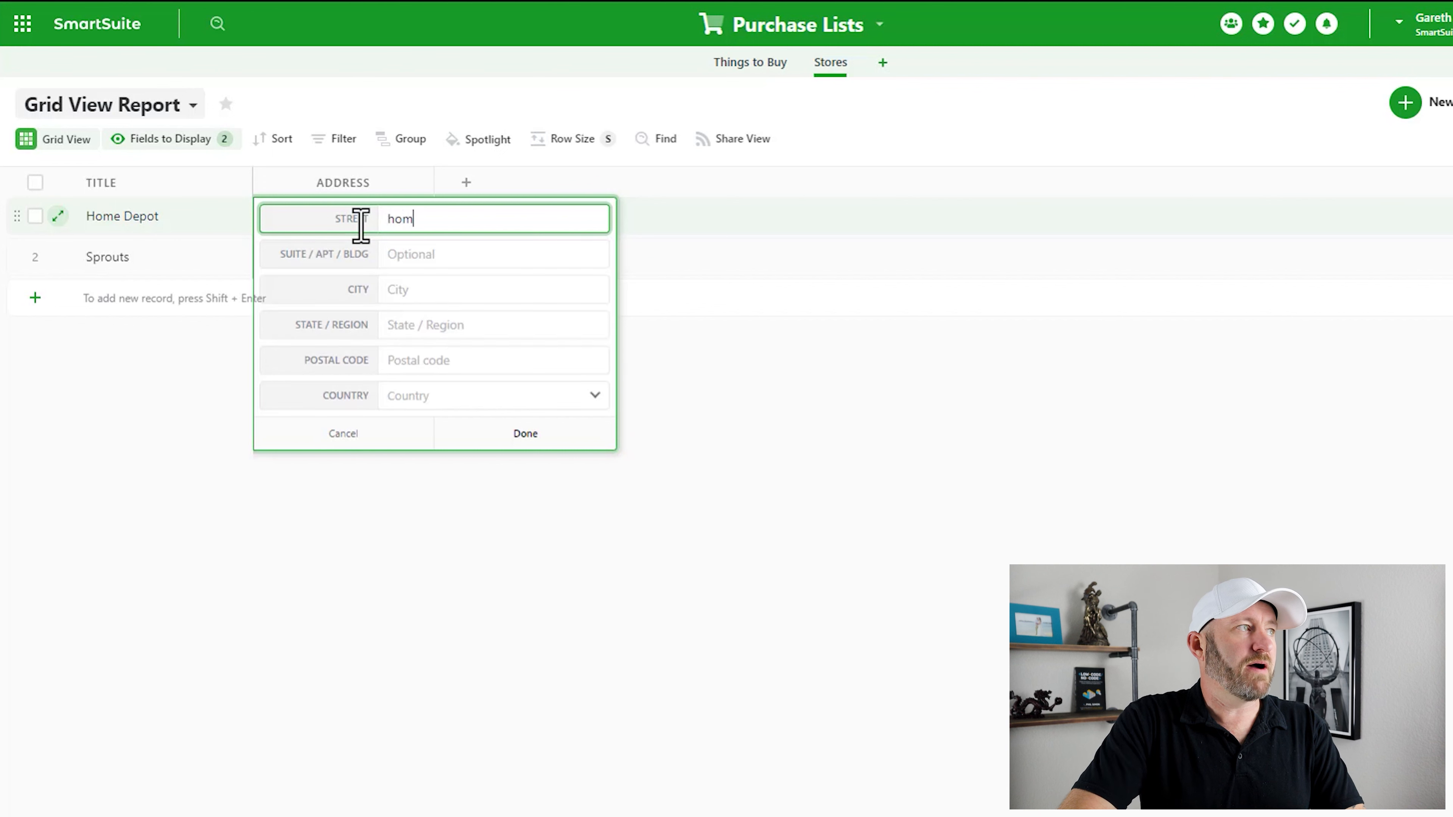
{"action": "type", "text": "e depo"}
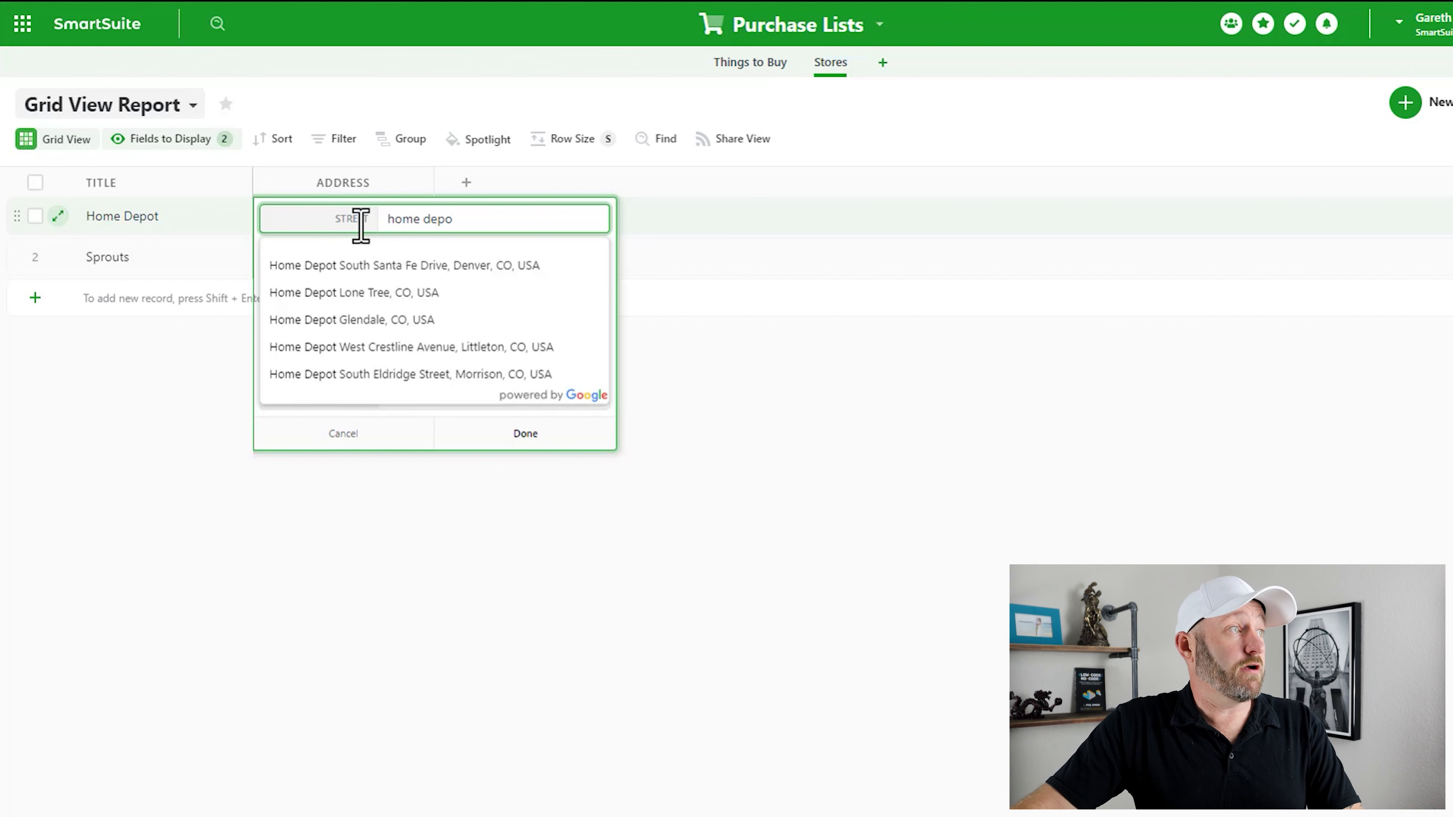
{"action": "left_click", "coordinate": [348, 269]}
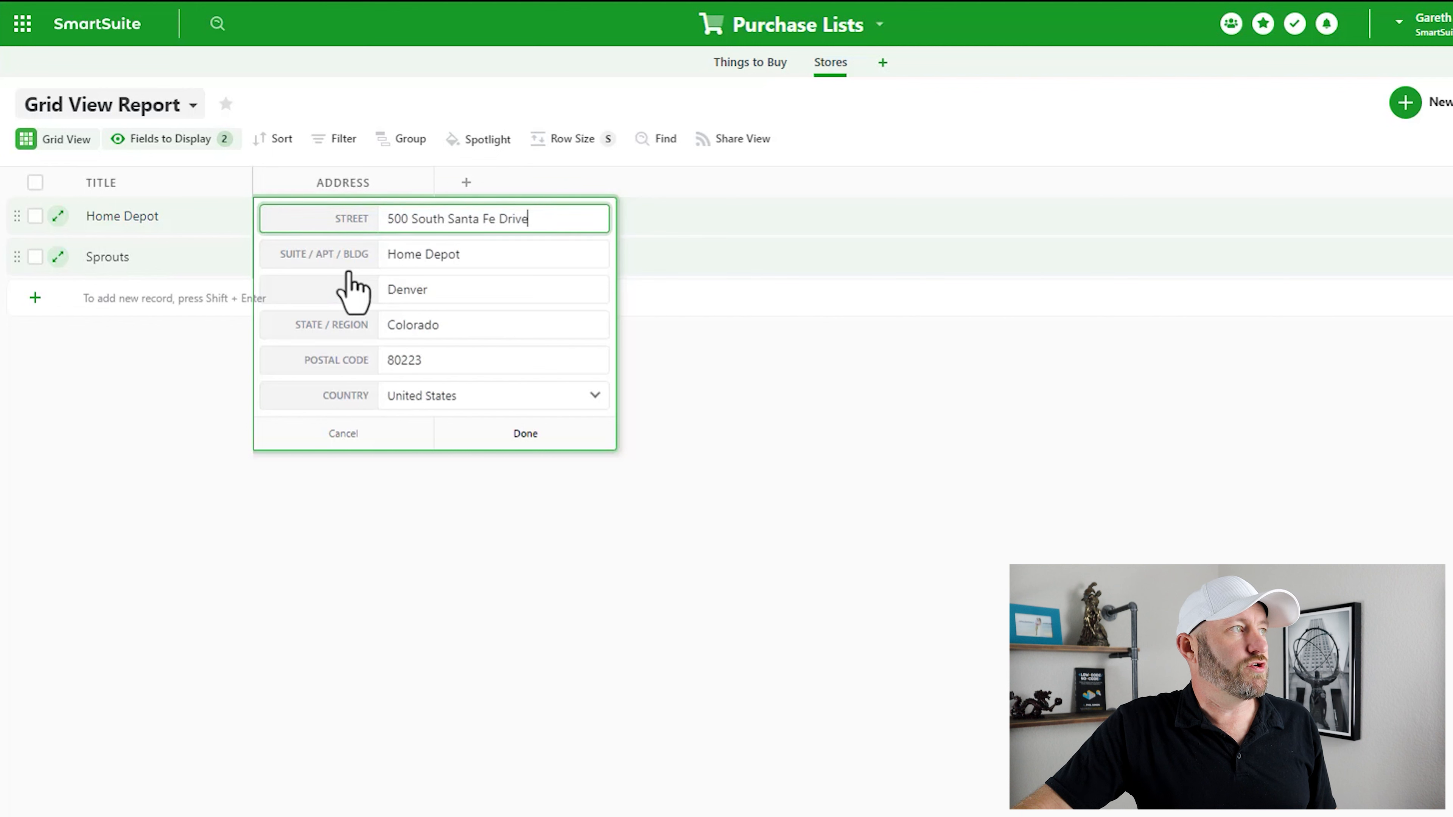
{"action": "left_click", "coordinate": [525, 435]}
{"action": "left_click", "coordinate": [352, 261]}
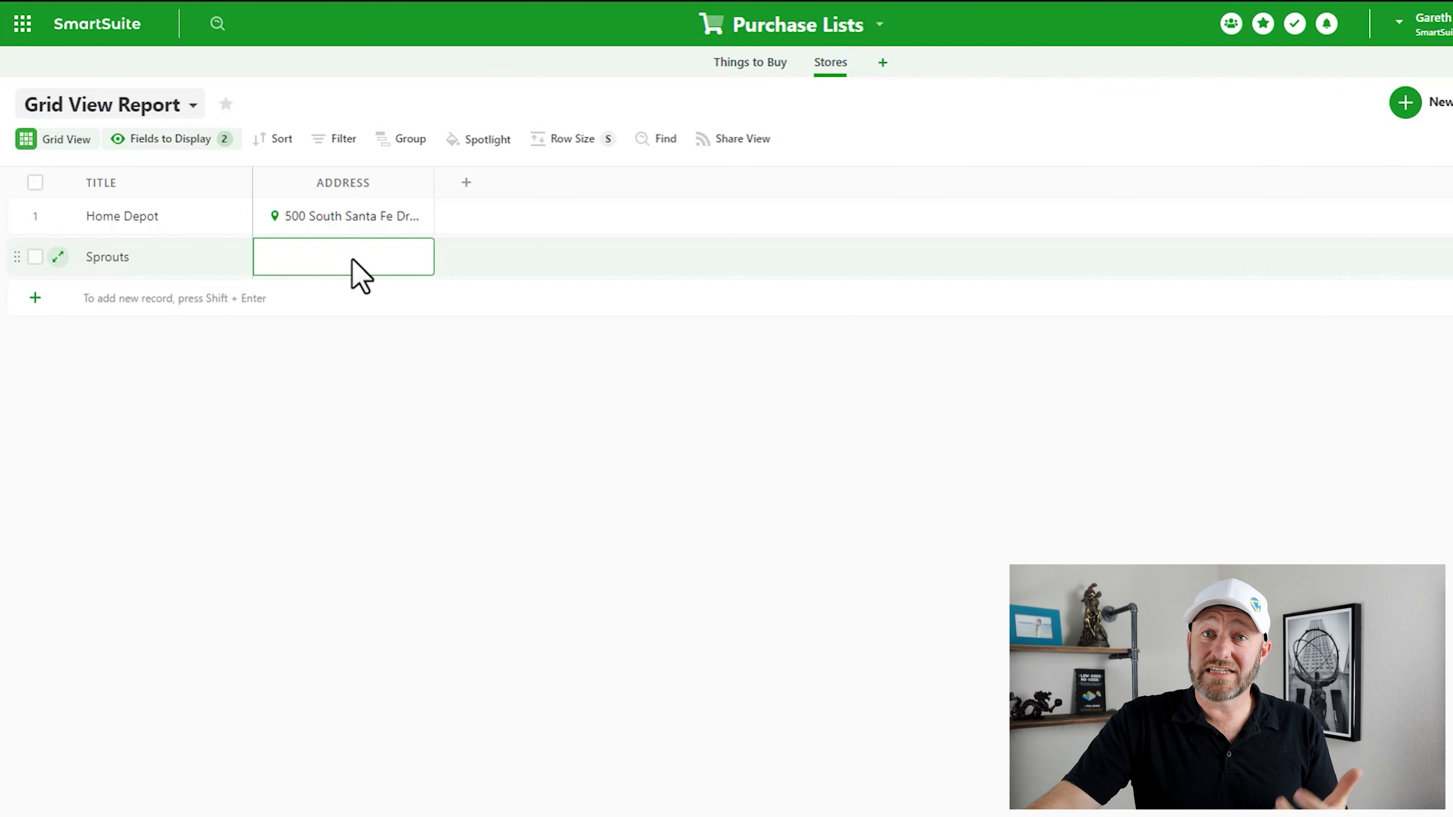
- Fill Sprouts' address with the 10008 Commons Street, Lone Tree suggestion
{"action": "left_click", "coordinate": [353, 260]}
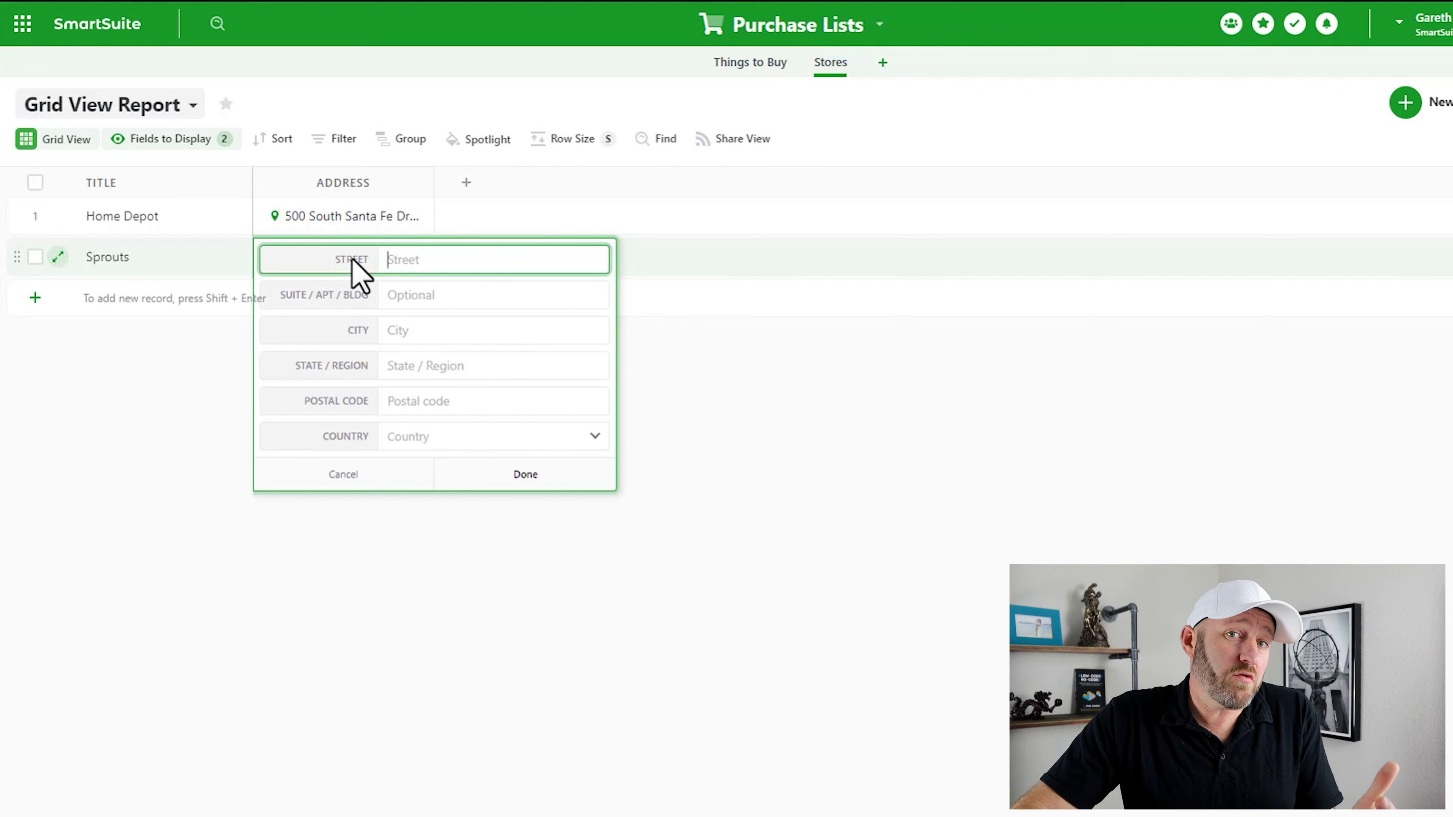
{"action": "type", "text": "10008"}
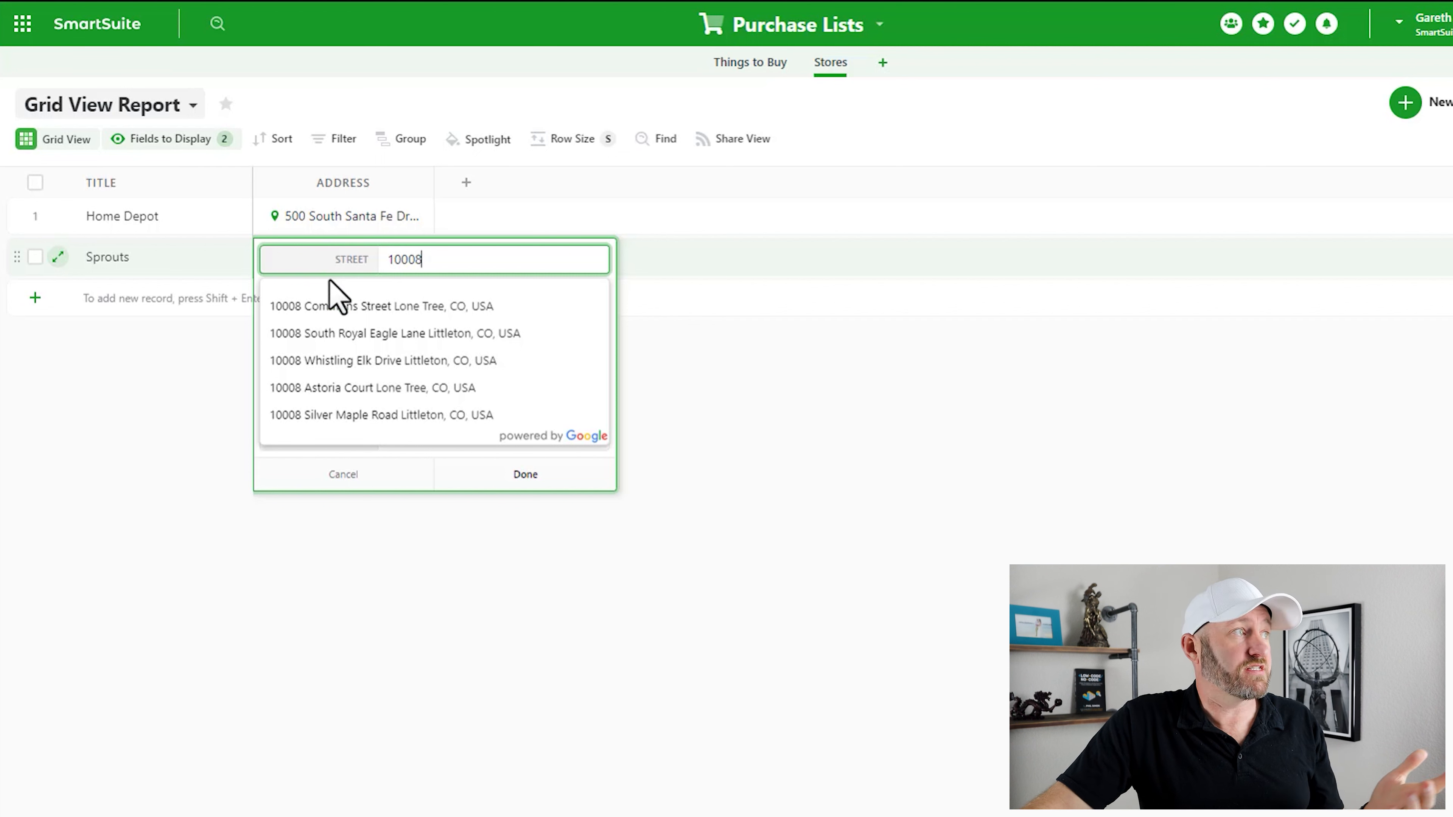
{"action": "left_click", "coordinate": [312, 307]}
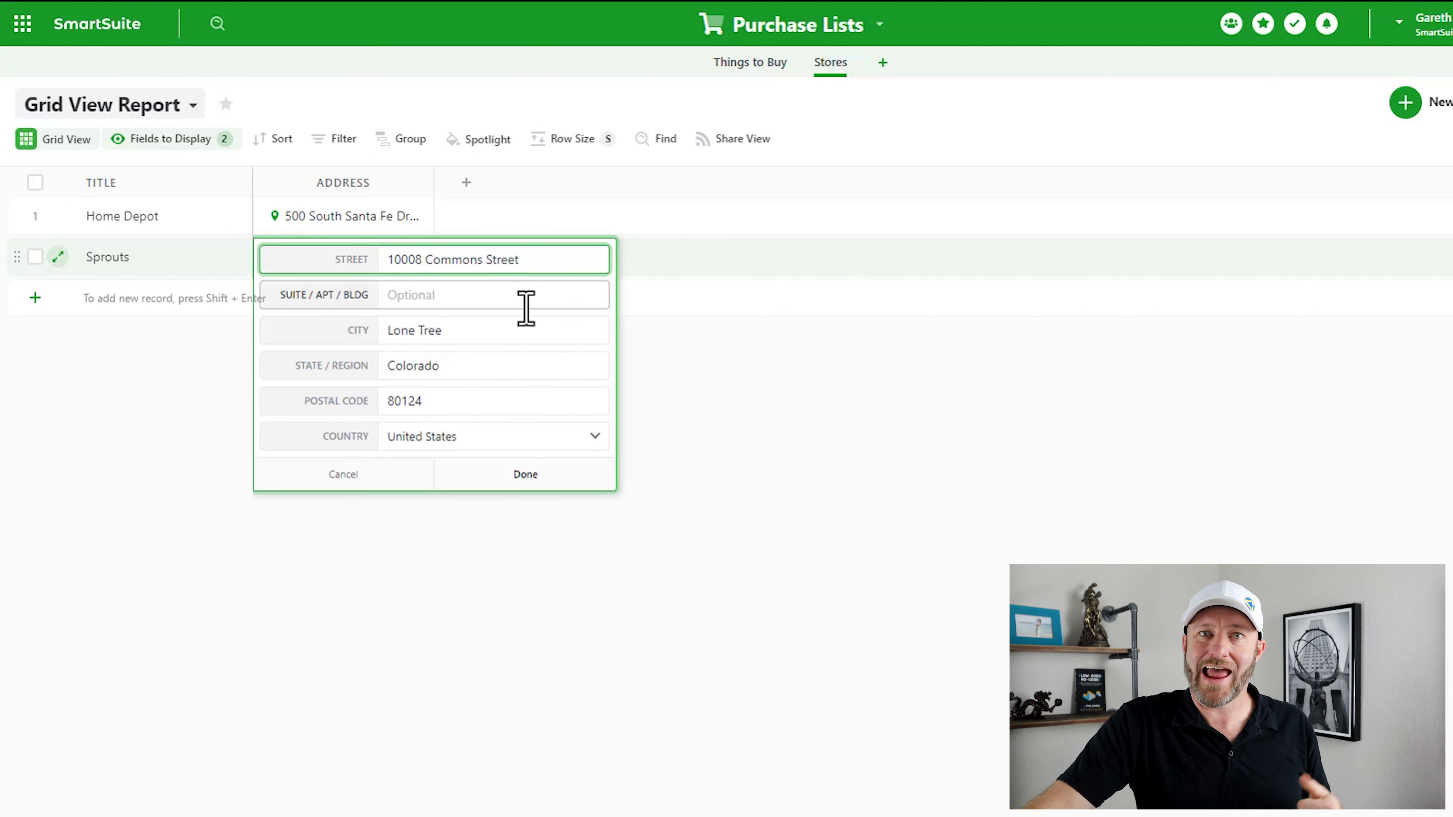
{"action": "left_click", "coordinate": [515, 478]}
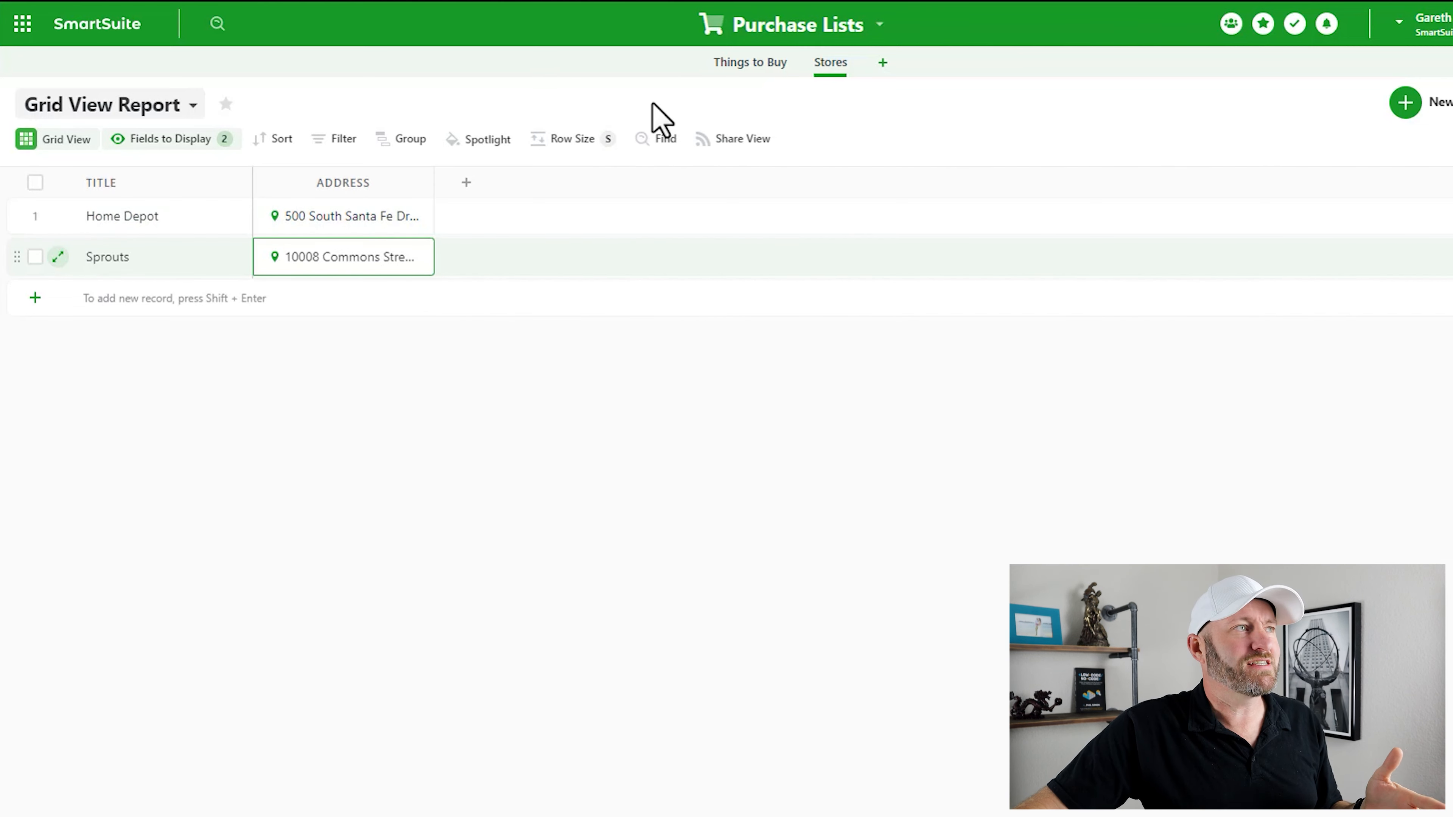
- Return to the Things to Buy table
{"action": "left_click", "coordinate": [749, 69]}
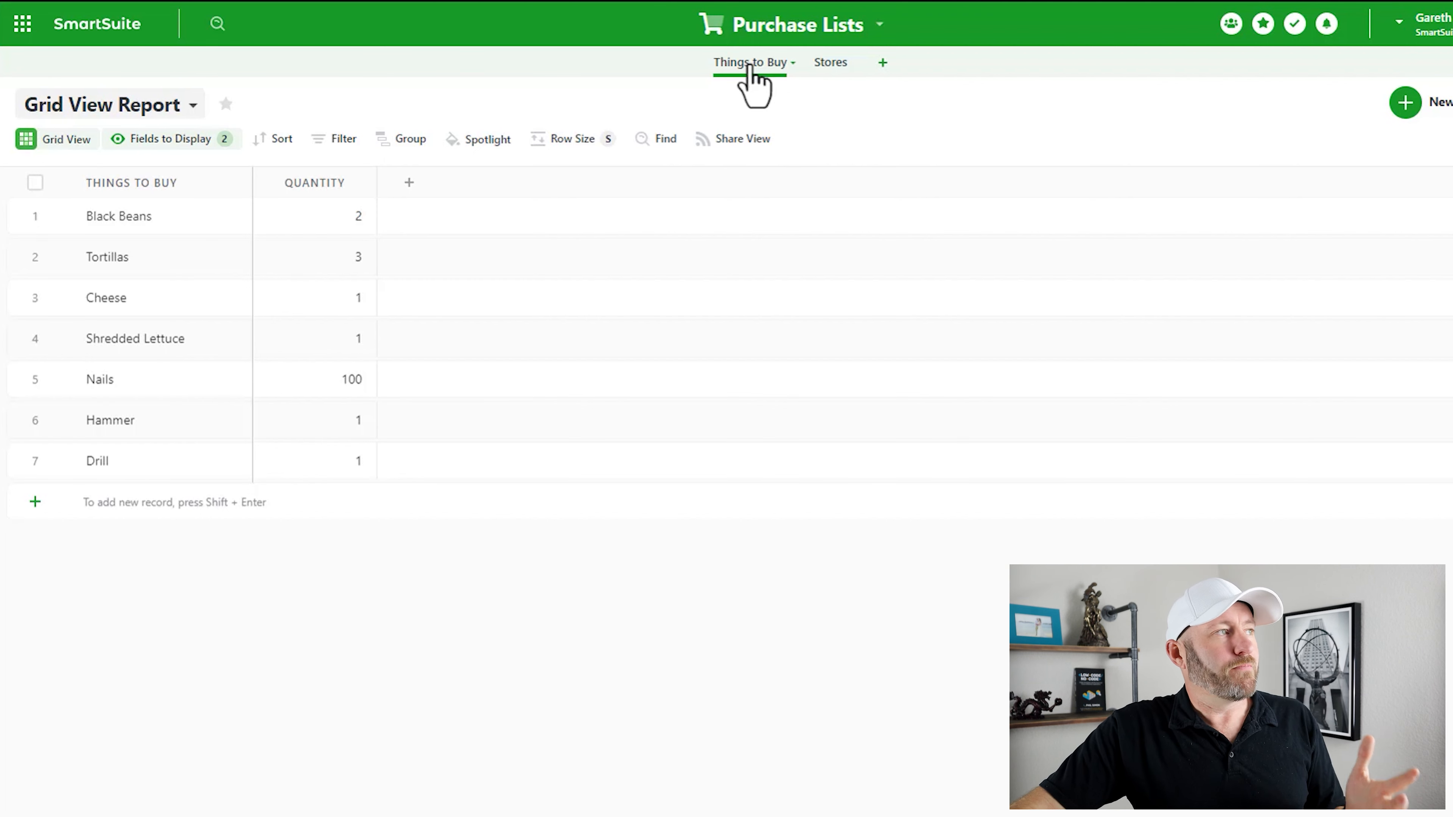
- Add a new Linked Record field to the Things to Buy table
{"action": "left_click", "coordinate": [408, 183]}
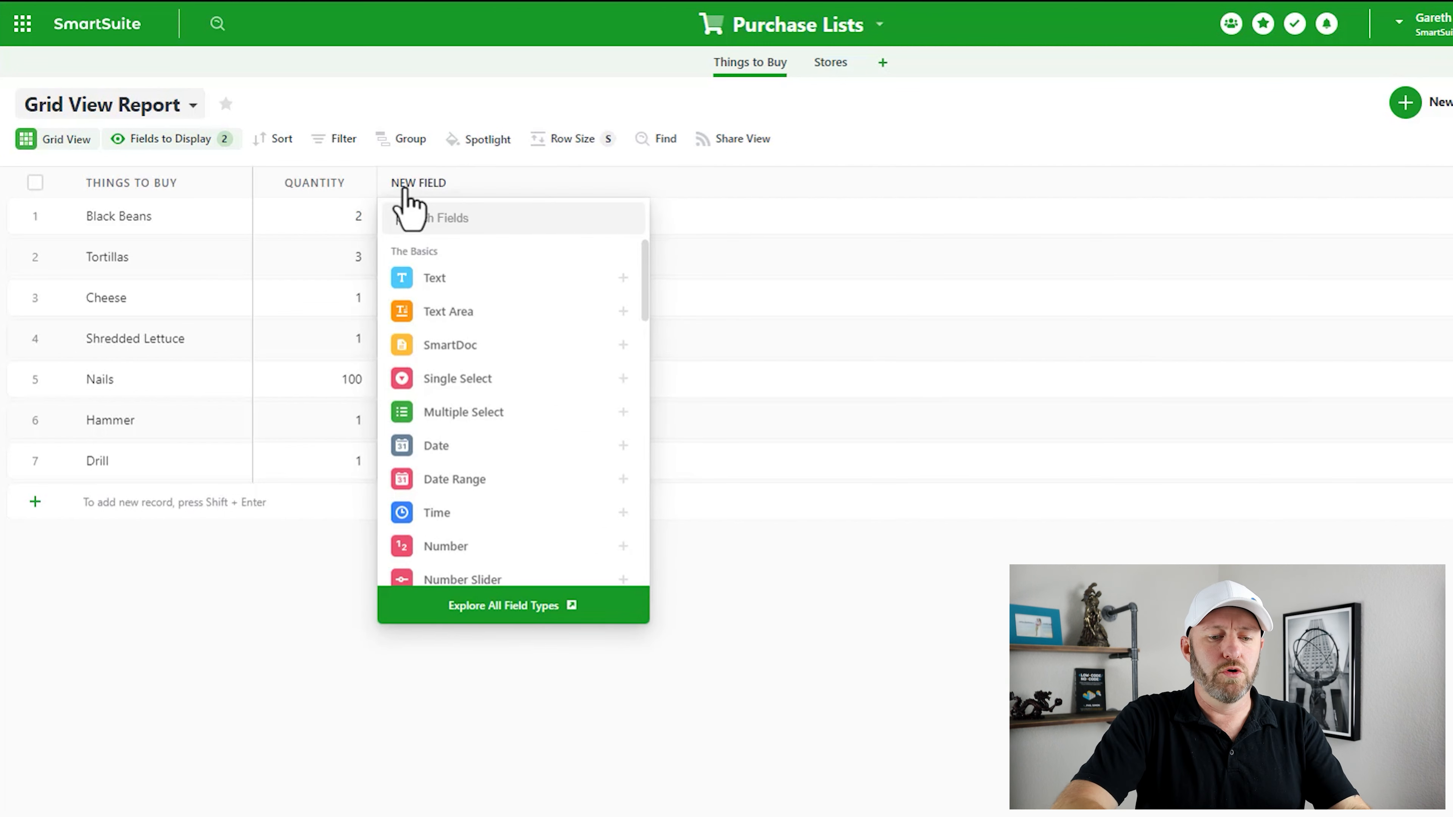
{"action": "type", "text": "link"}
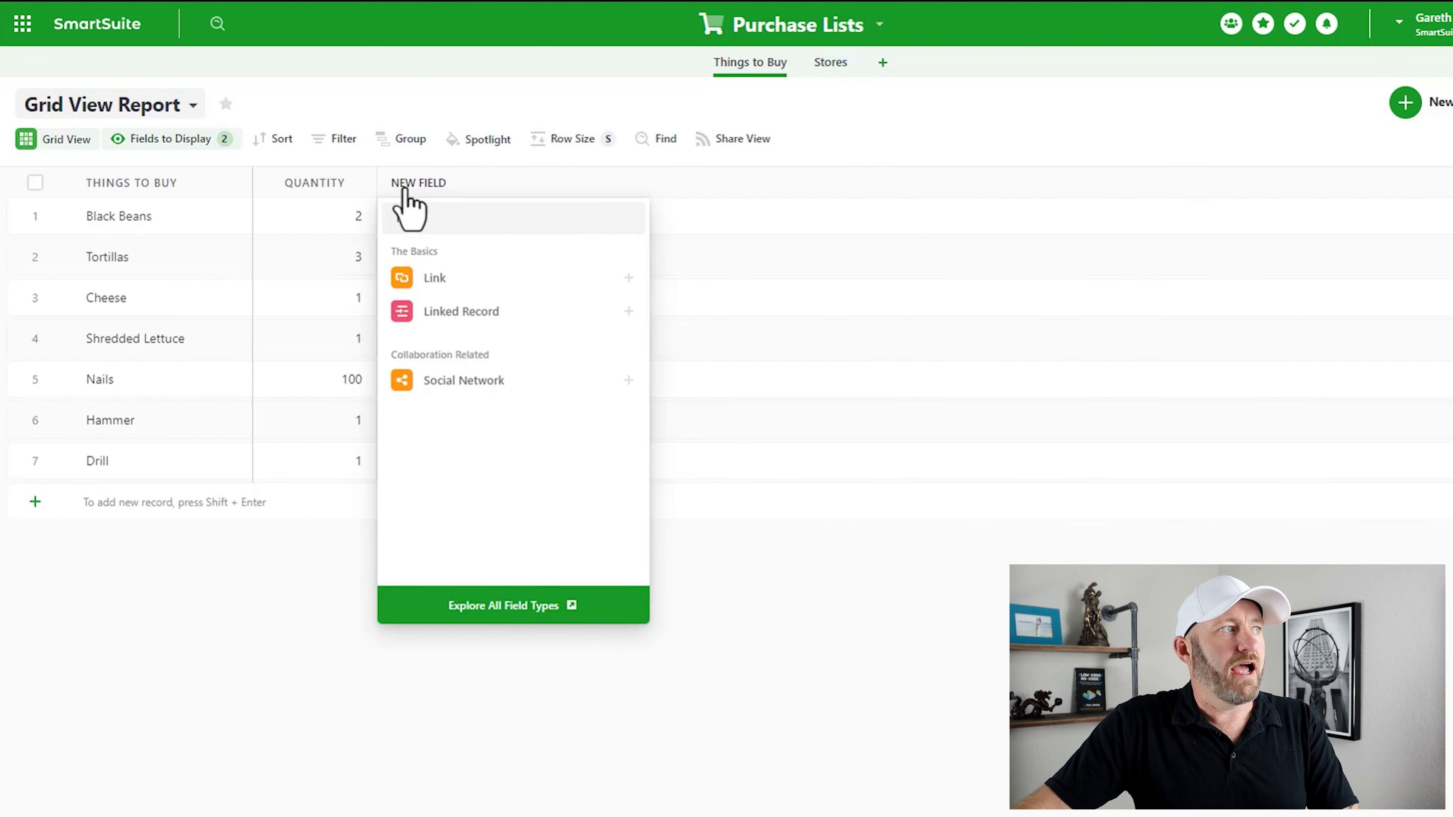
{"action": "mouse_move", "coordinate": [484, 323]}
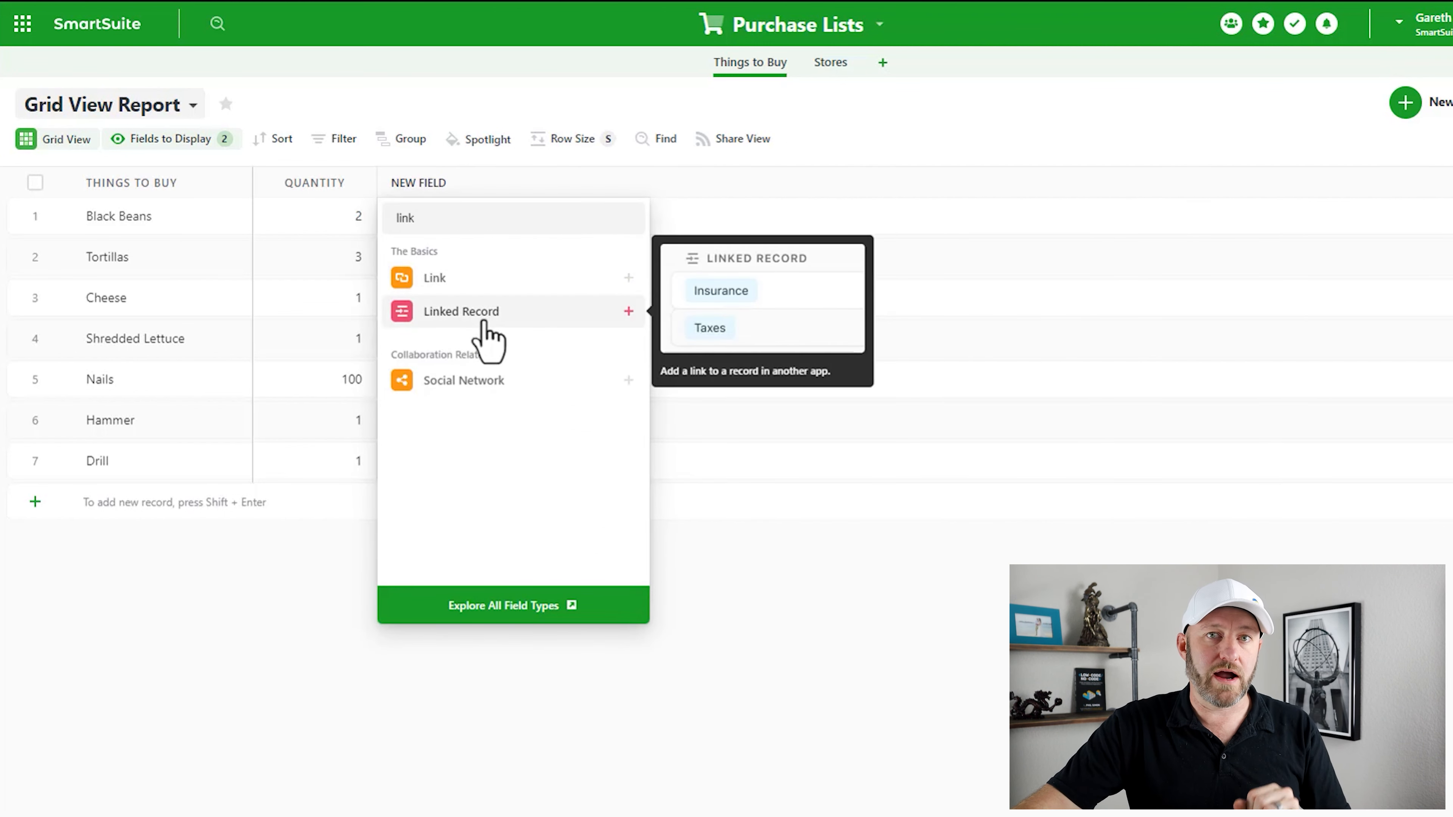
{"action": "left_click", "coordinate": [484, 315]}
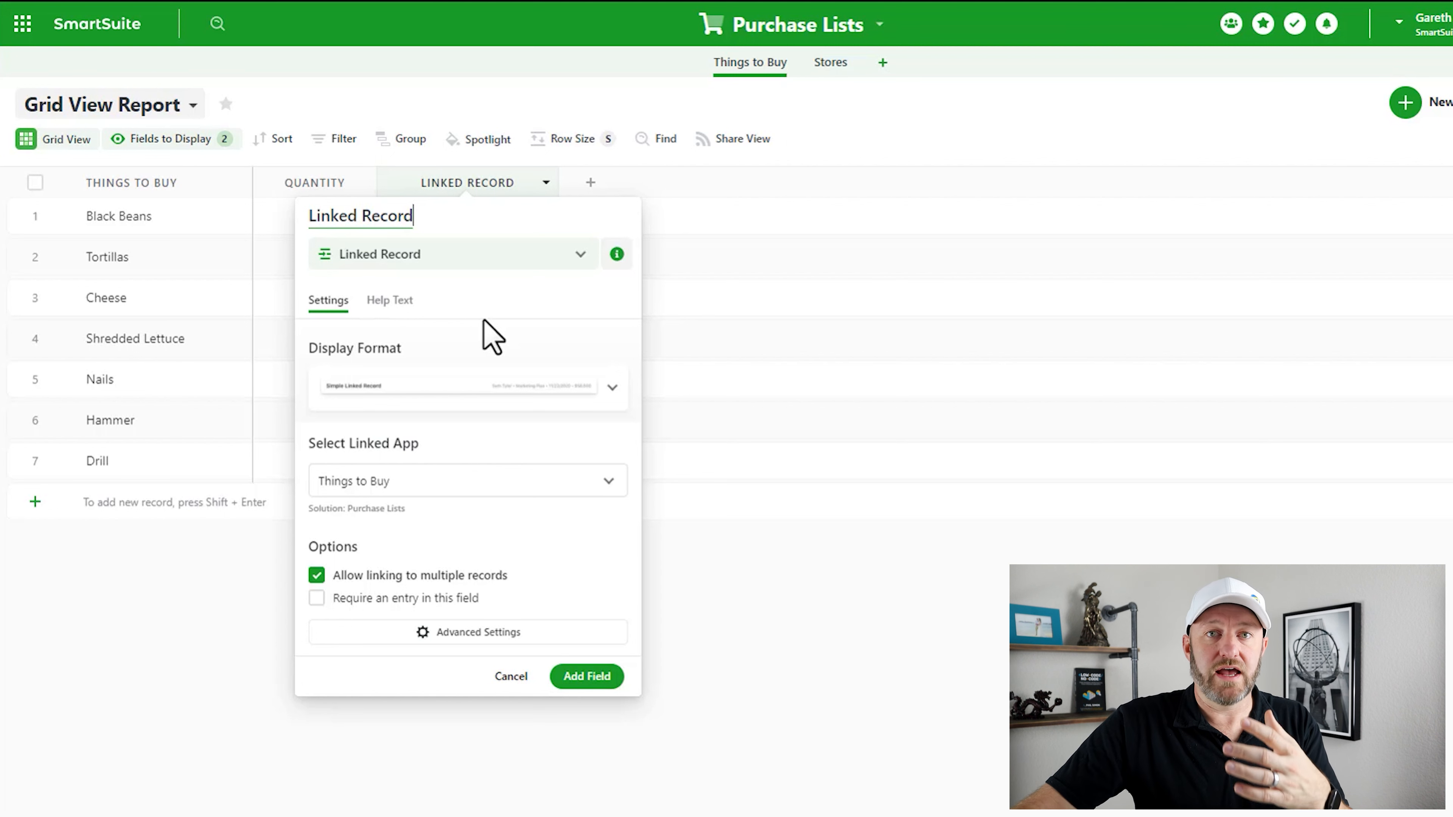
- Link the new field to the Stores app with single links only, creating Link to Stores
{"action": "left_click", "coordinate": [474, 490]}
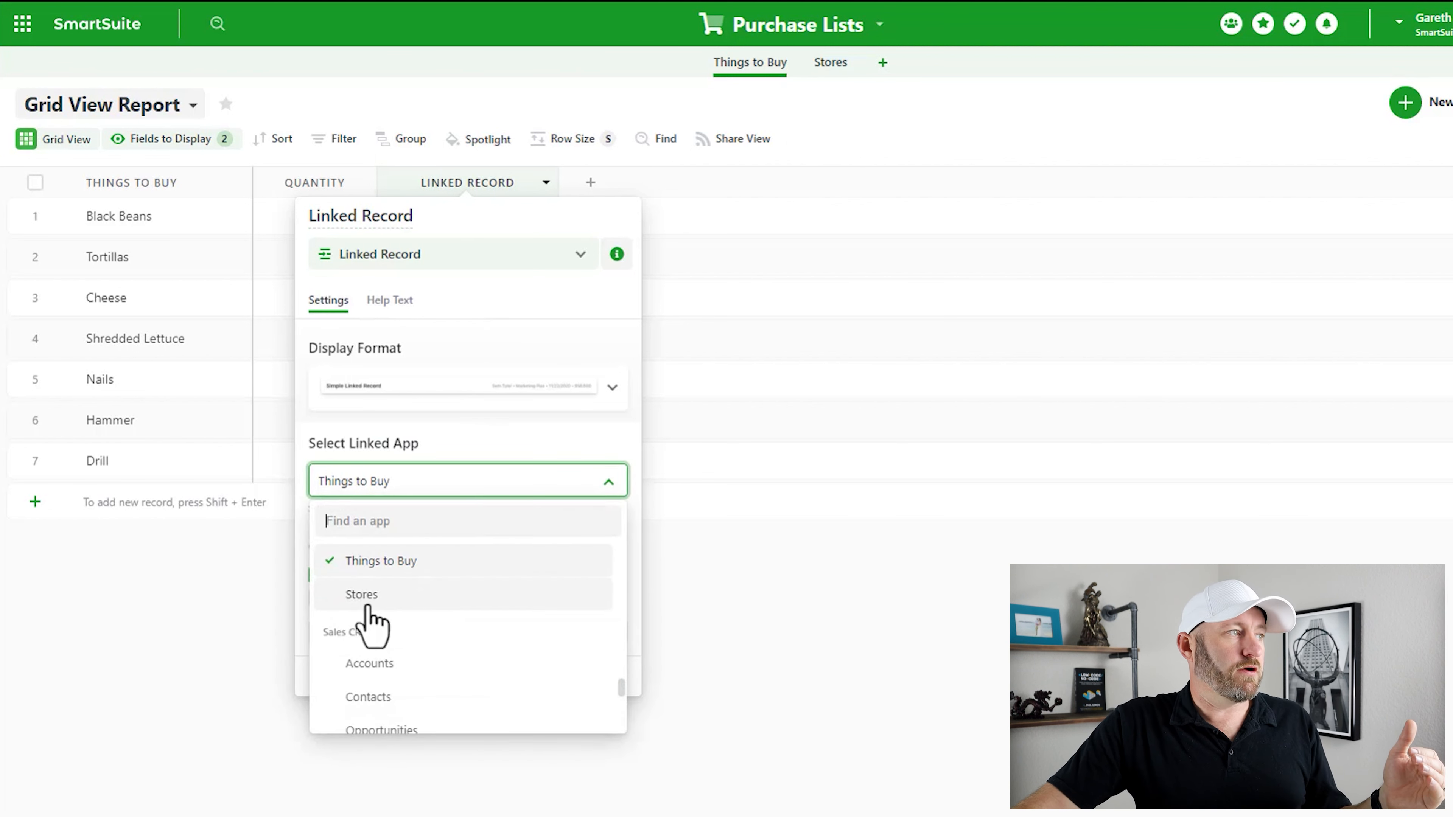
{"action": "scroll", "coordinate": [375, 612], "scroll_direction": "down", "scroll_amount": 10}
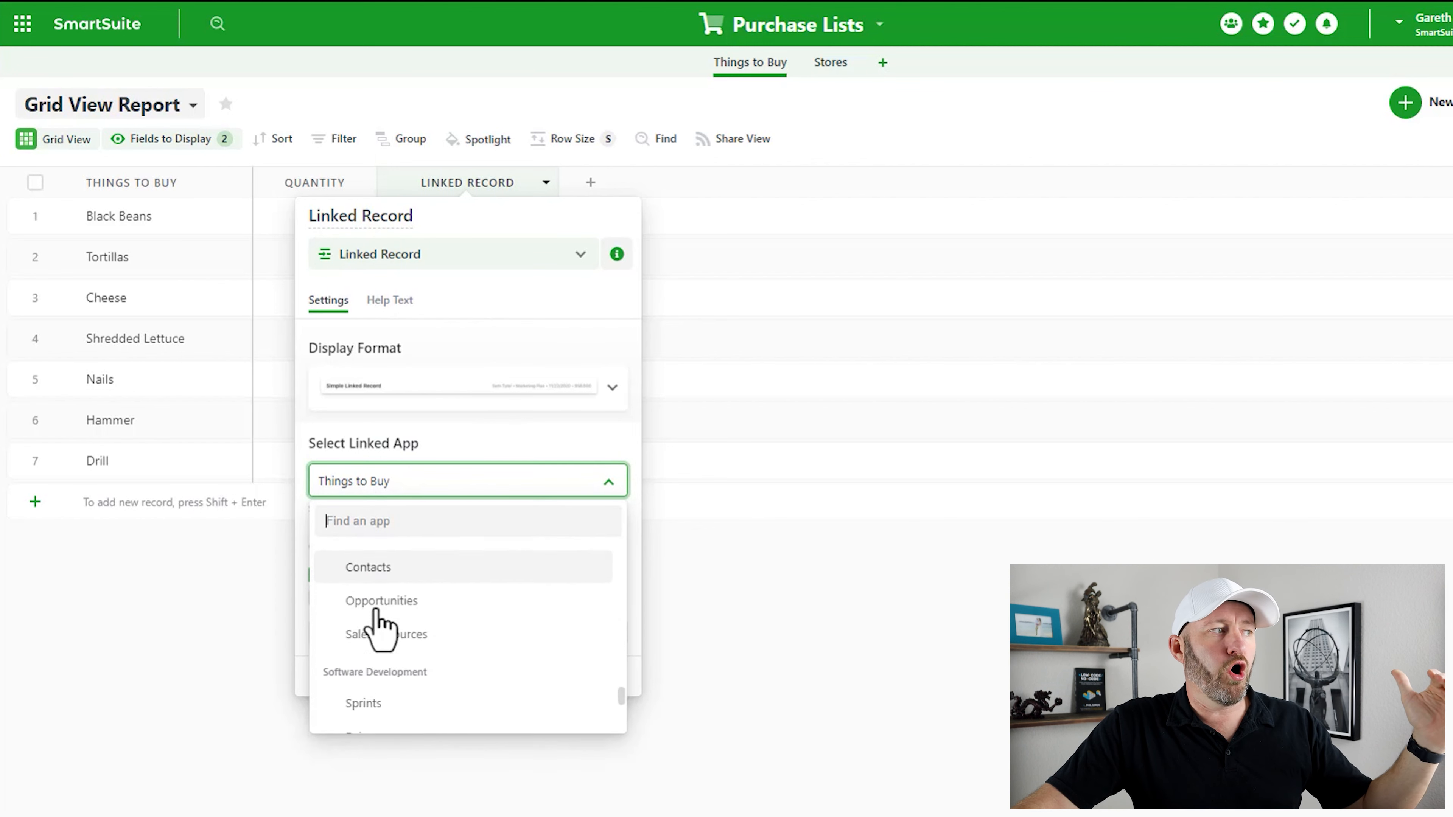
{"action": "scroll", "coordinate": [407, 716], "scroll_direction": "down", "scroll_amount": 5}
{"action": "scroll", "coordinate": [407, 717], "scroll_direction": "up", "scroll_amount": 12}
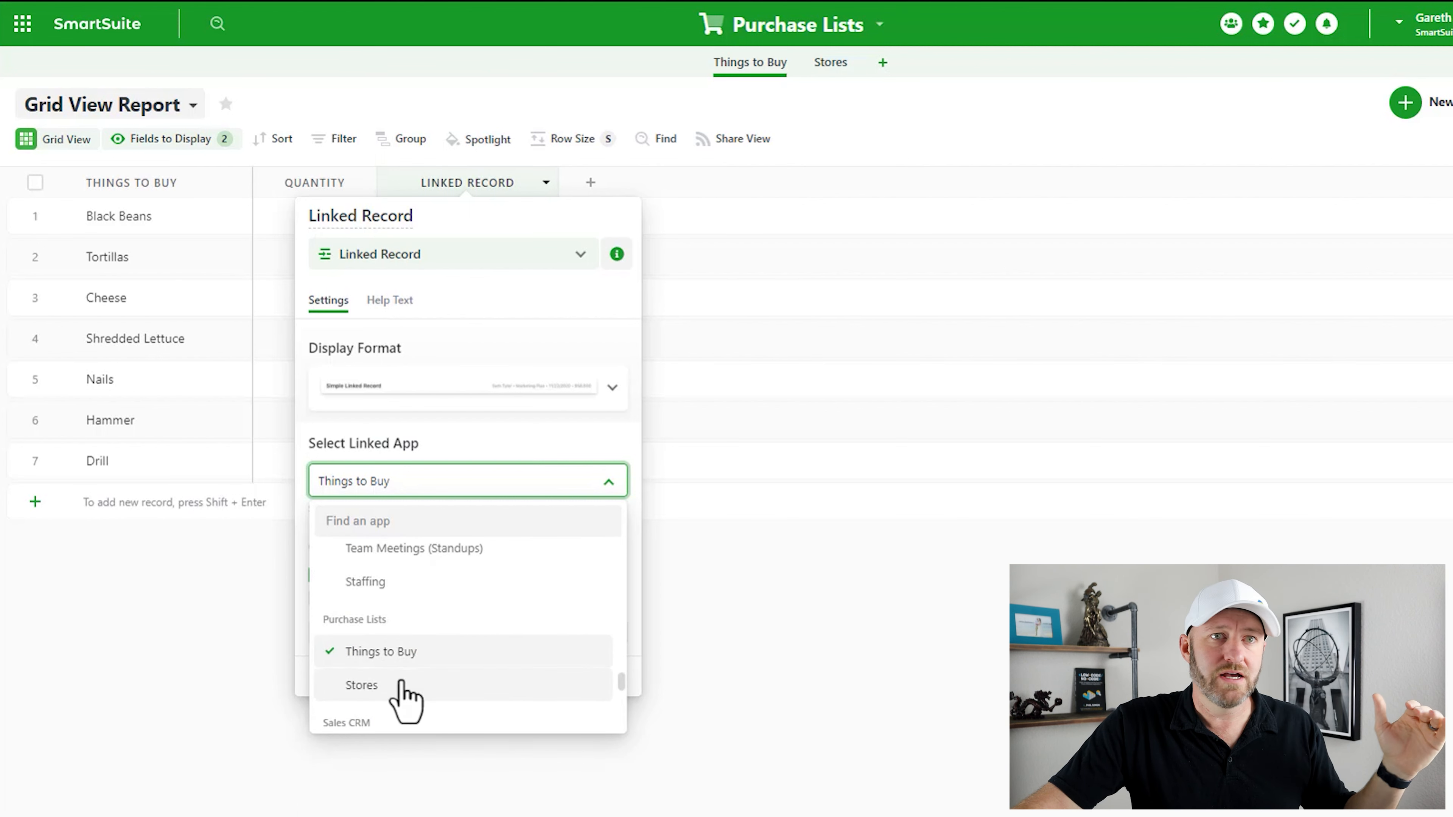
{"action": "scroll", "coordinate": [405, 642], "scroll_direction": "down", "scroll_amount": 2}
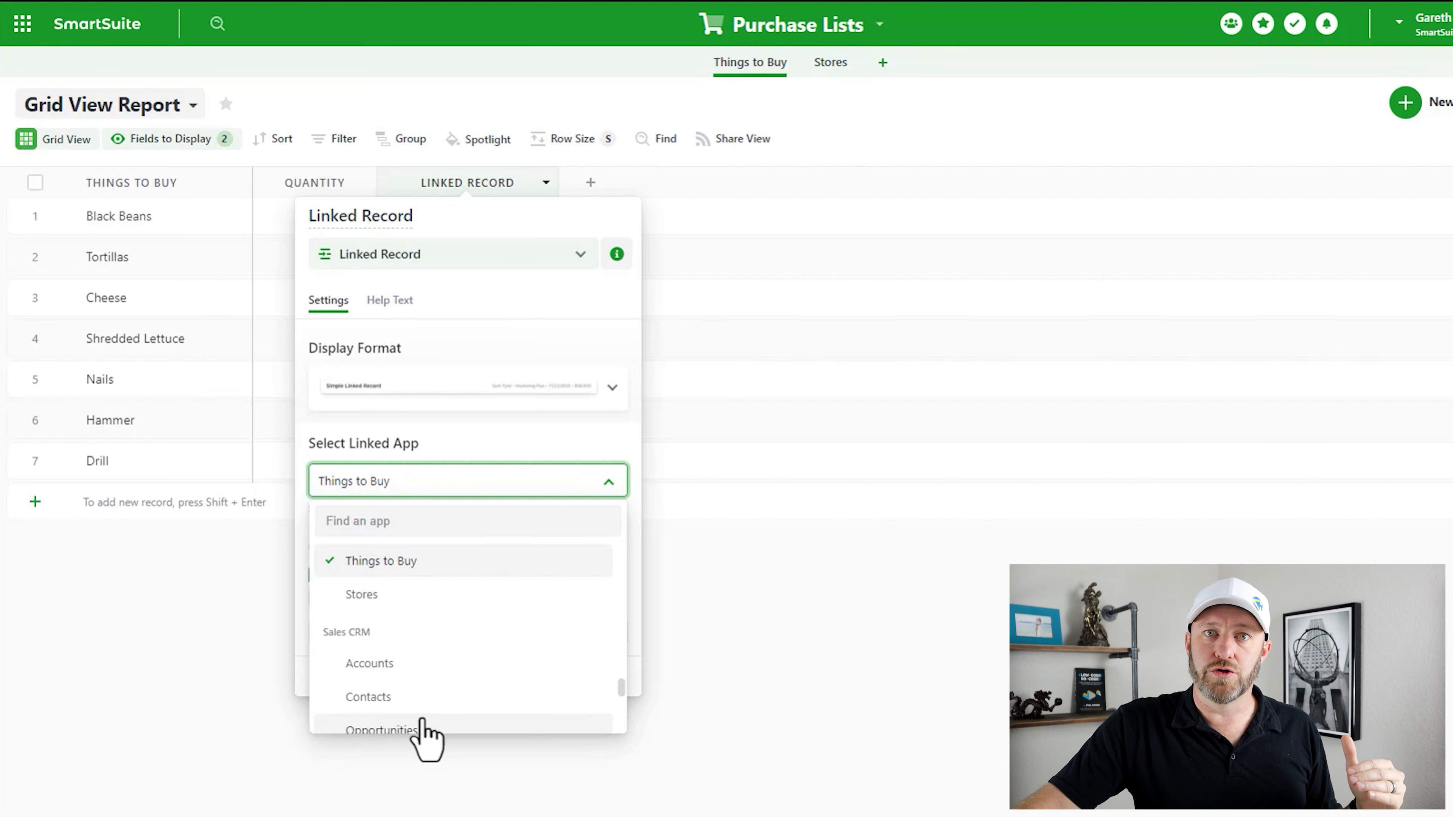
{"action": "scroll", "coordinate": [431, 694], "scroll_direction": "up", "scroll_amount": 2}
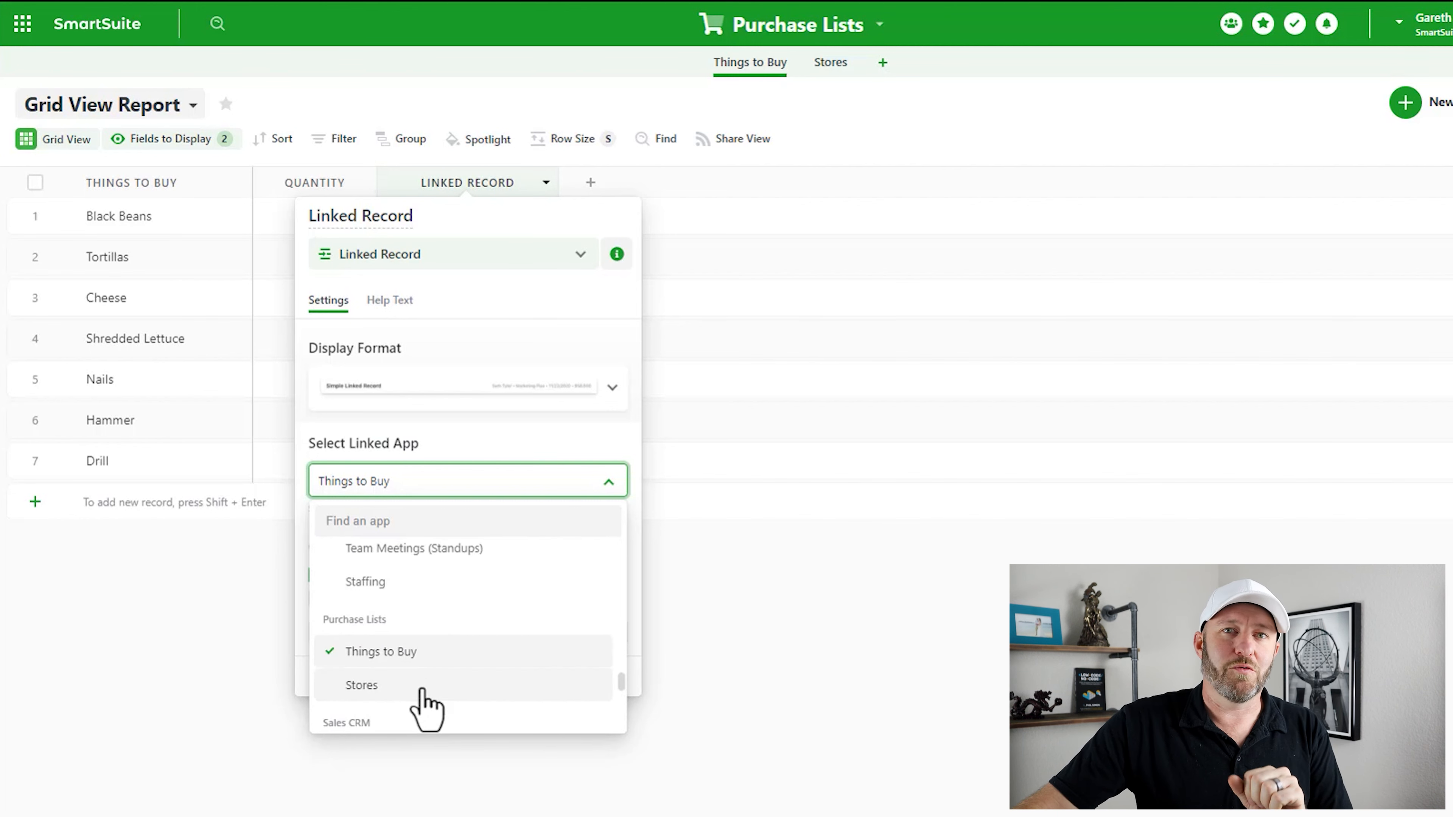
{"action": "left_click", "coordinate": [422, 690]}
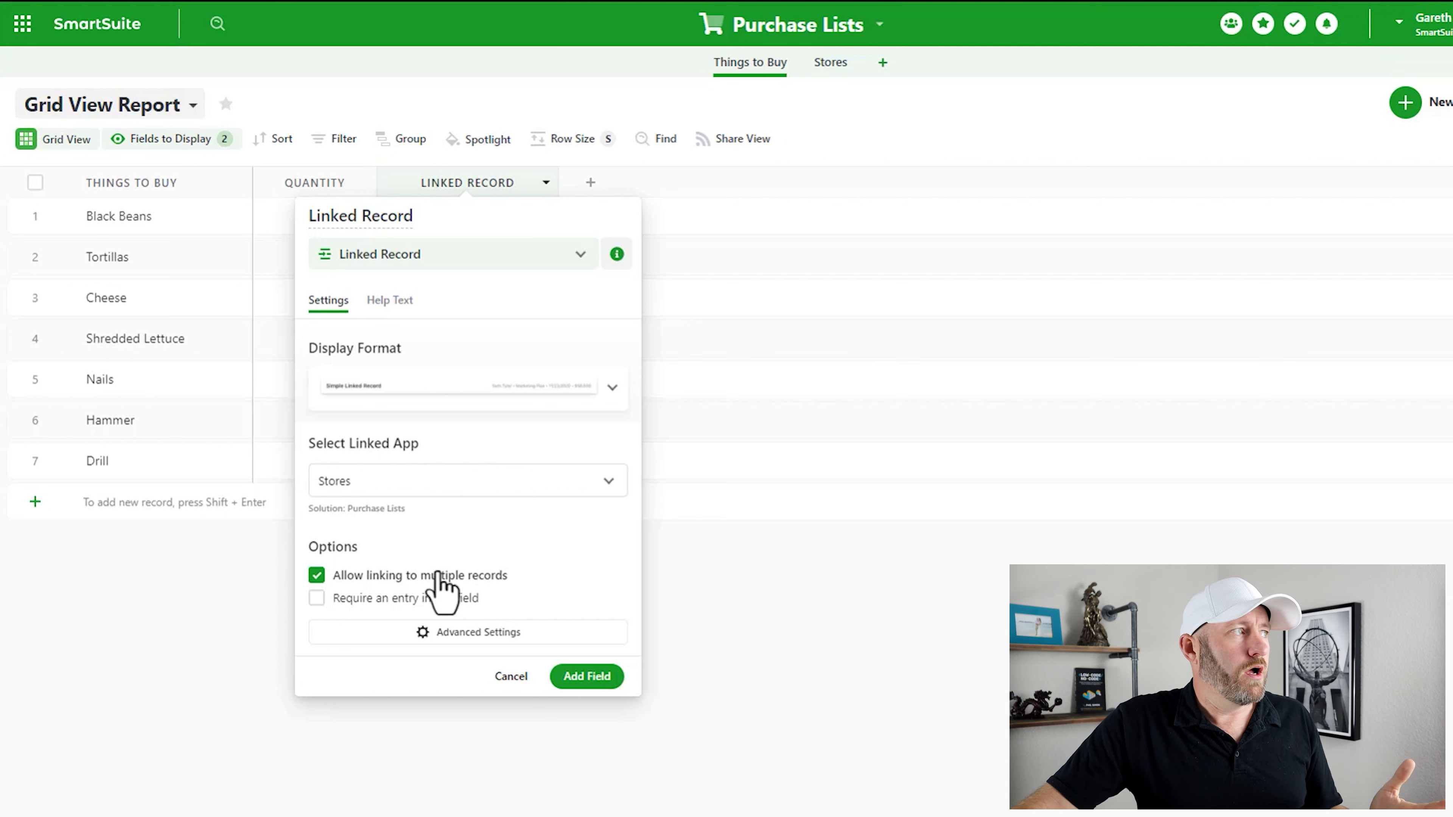
{"action": "left_click", "coordinate": [146, 217]}
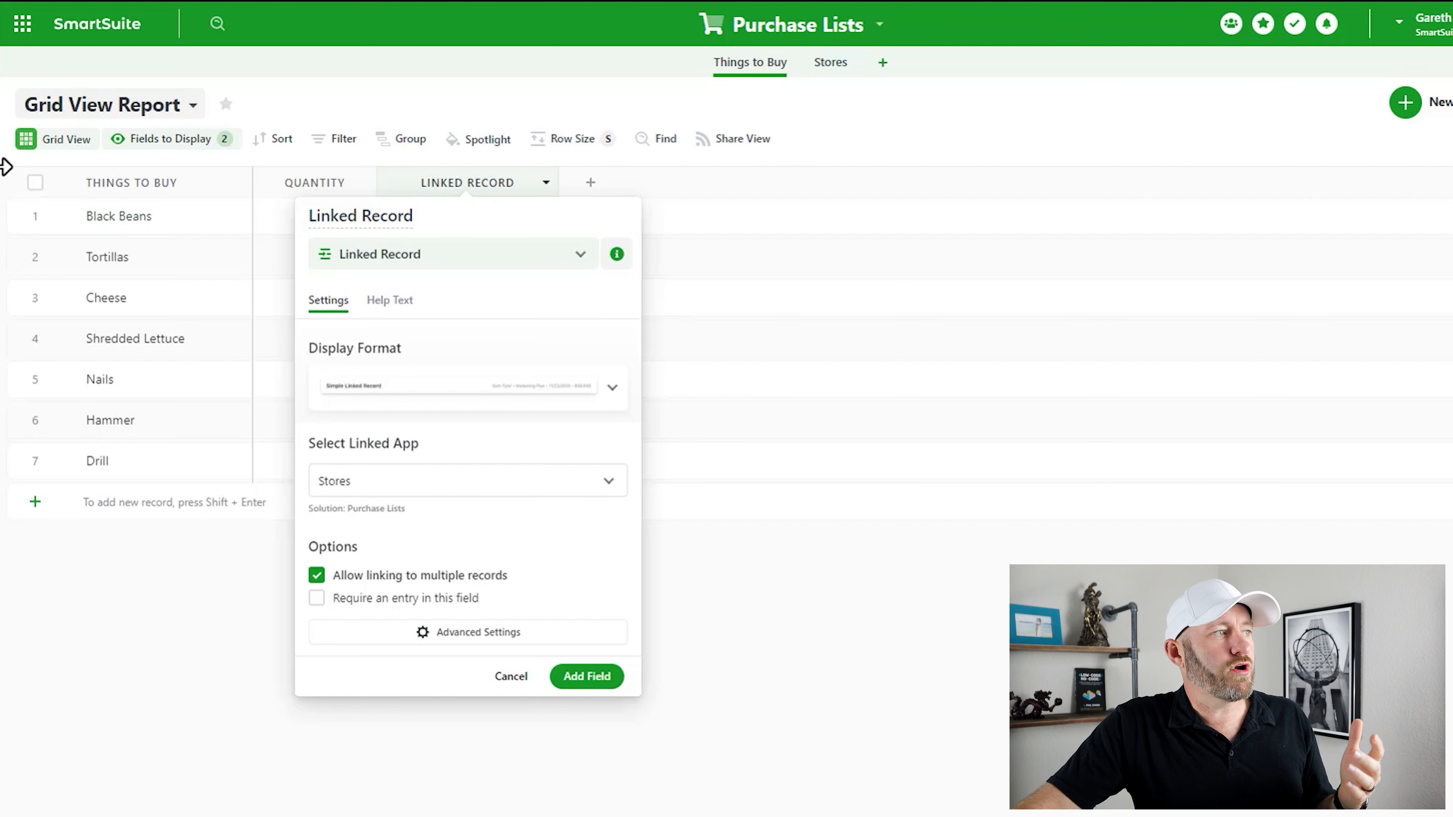
{"action": "left_click", "coordinate": [317, 575]}
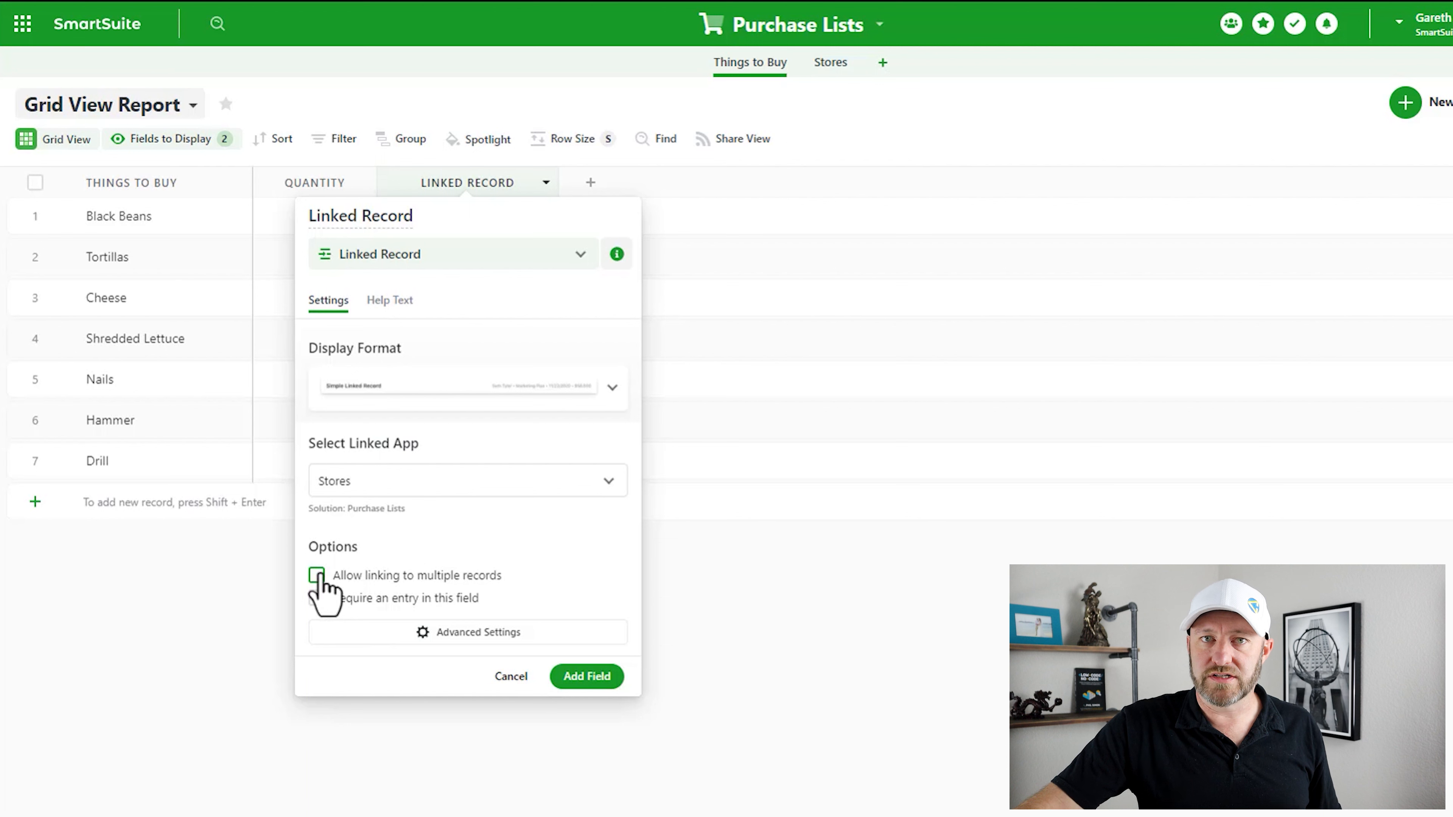
{"action": "left_click", "coordinate": [589, 677]}
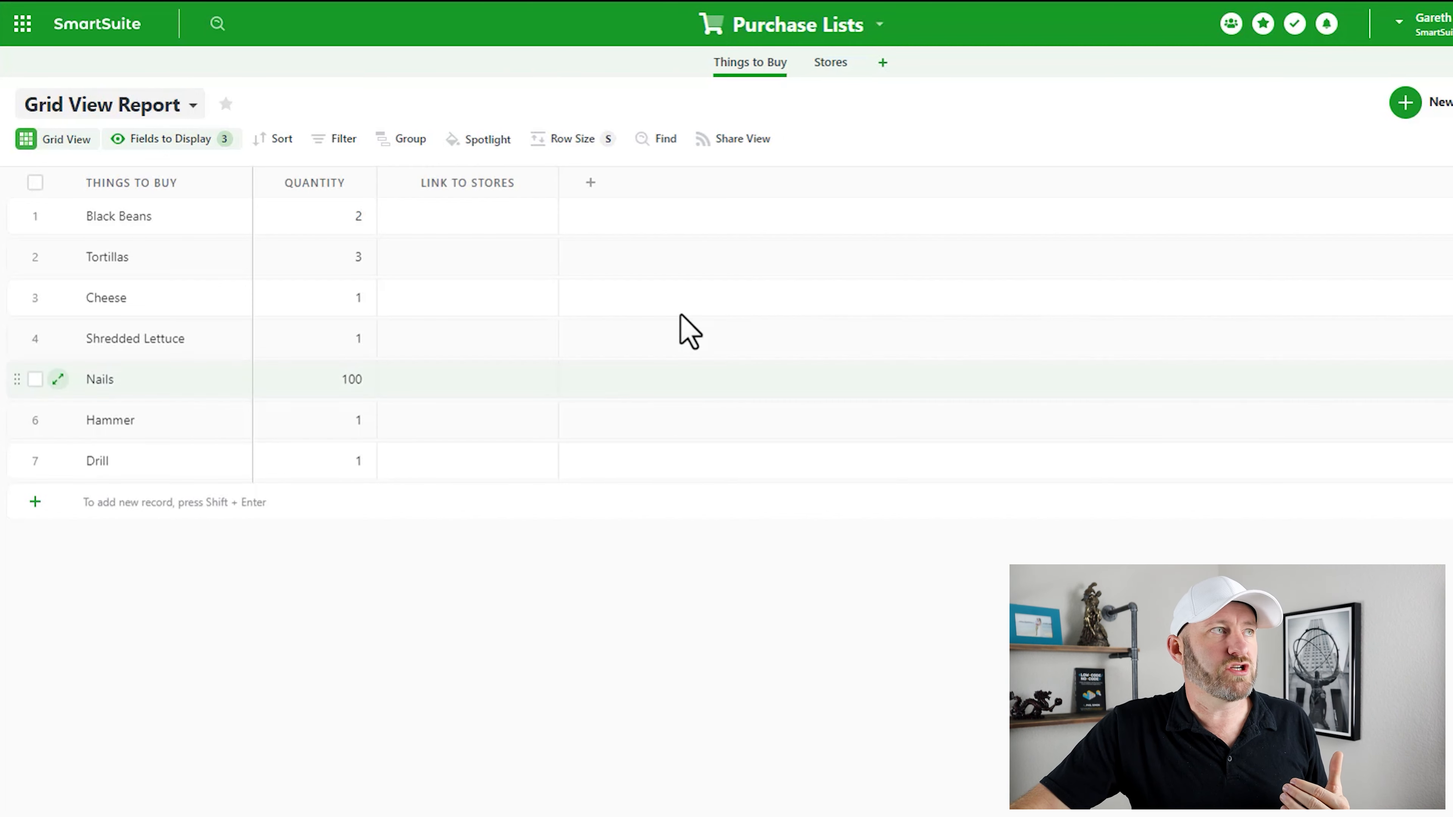
- In the Stores table, make the Link to Things to Buy field visible in the grid
{"action": "left_click", "coordinate": [830, 63]}
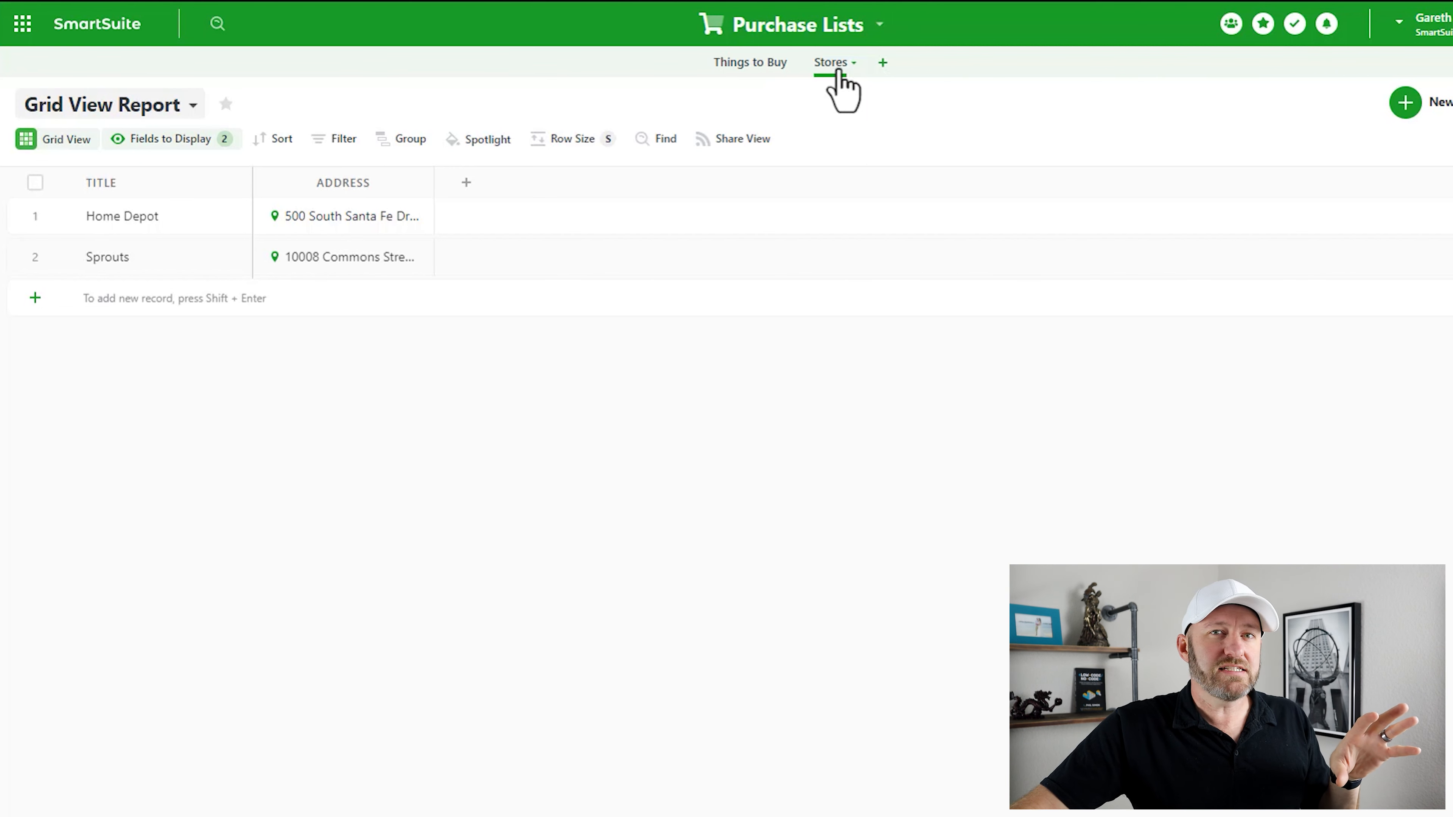
{"action": "left_click", "coordinate": [177, 147]}
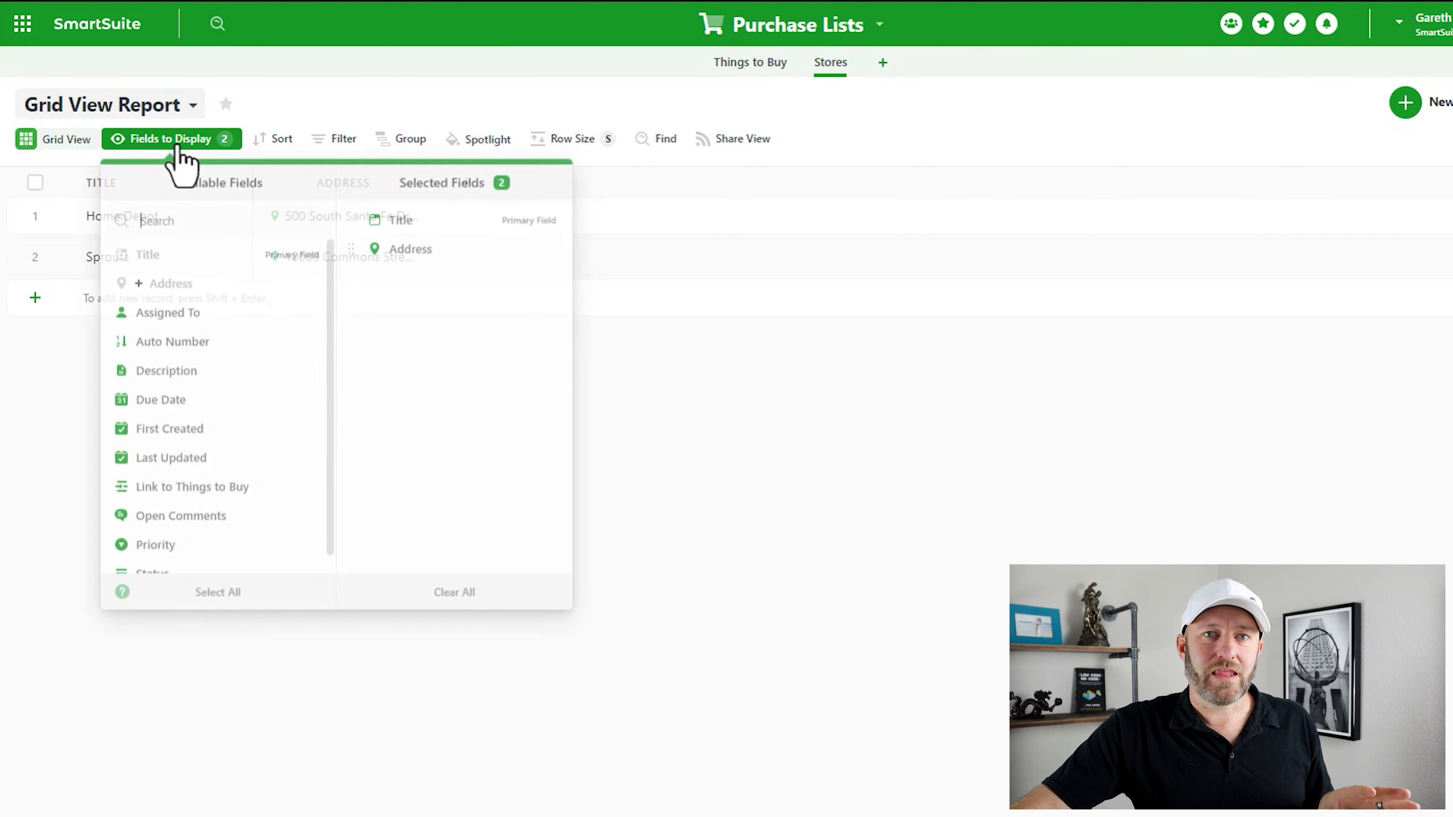
{"action": "scroll", "coordinate": [194, 514], "scroll_direction": "down", "scroll_amount": 1}
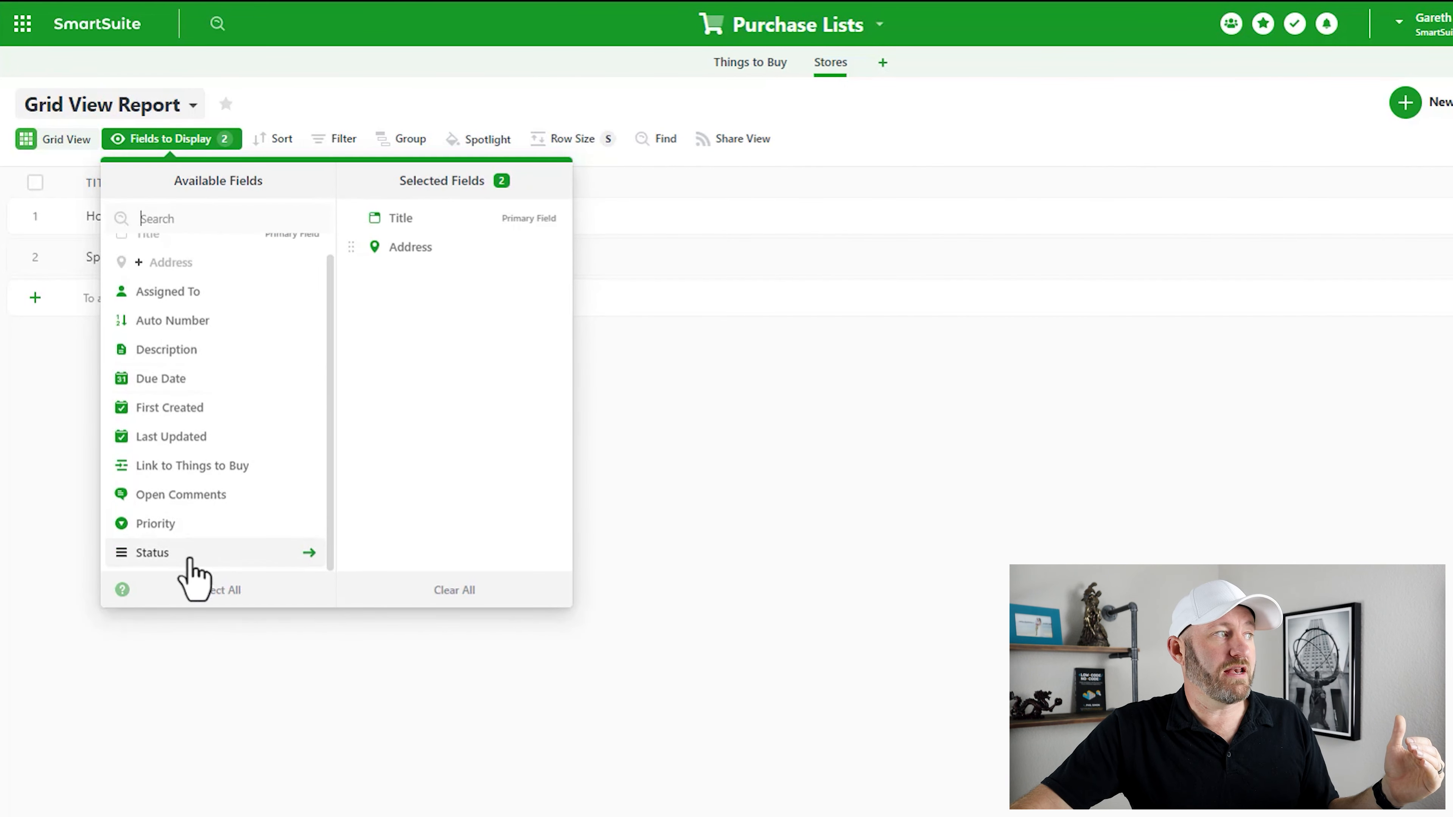
{"action": "scroll", "coordinate": [197, 550], "scroll_direction": "up", "scroll_amount": 1}
{"action": "scroll", "coordinate": [211, 444], "scroll_direction": "down", "scroll_amount": 1}
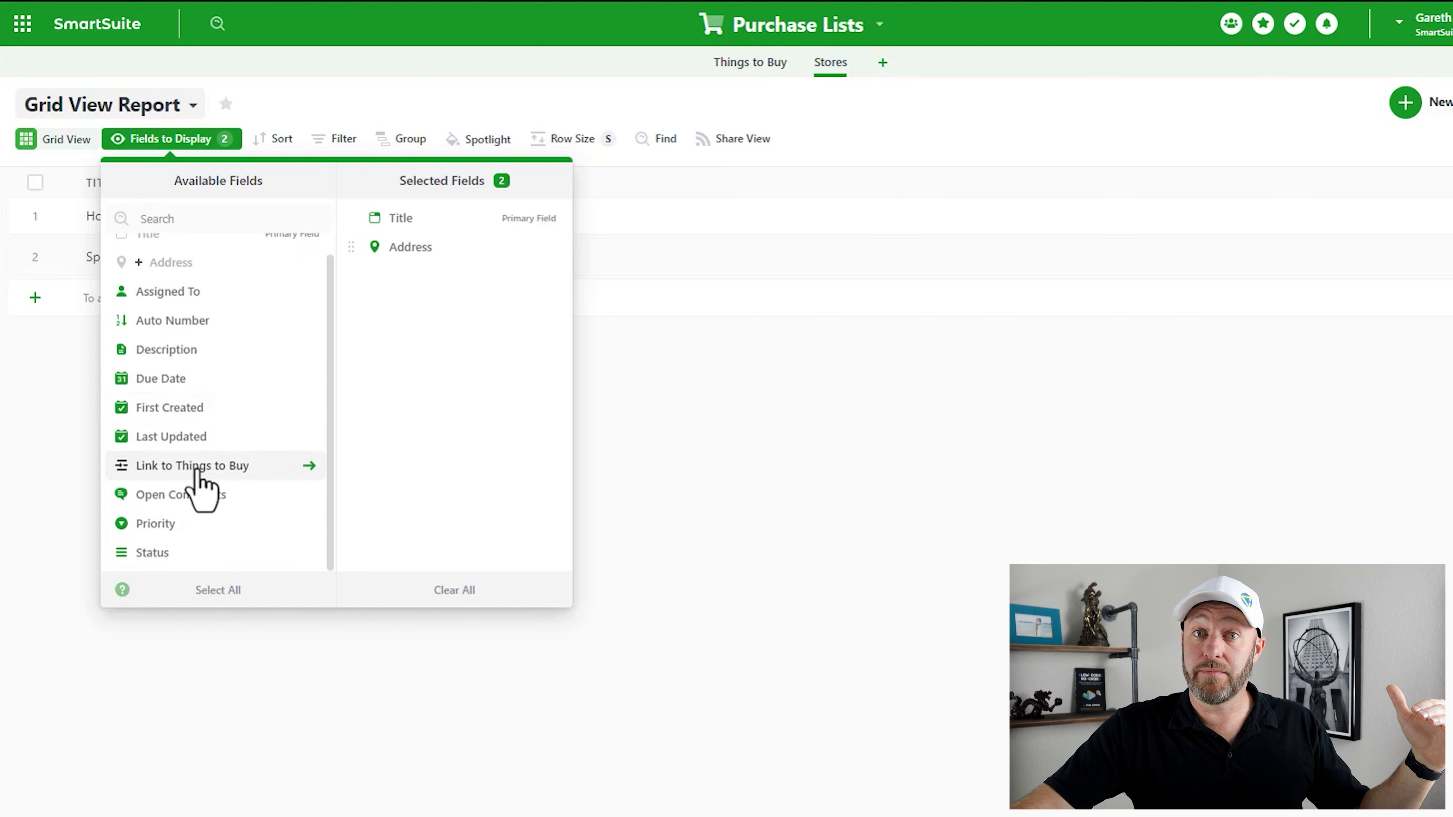
{"action": "left_click", "coordinate": [197, 470]}
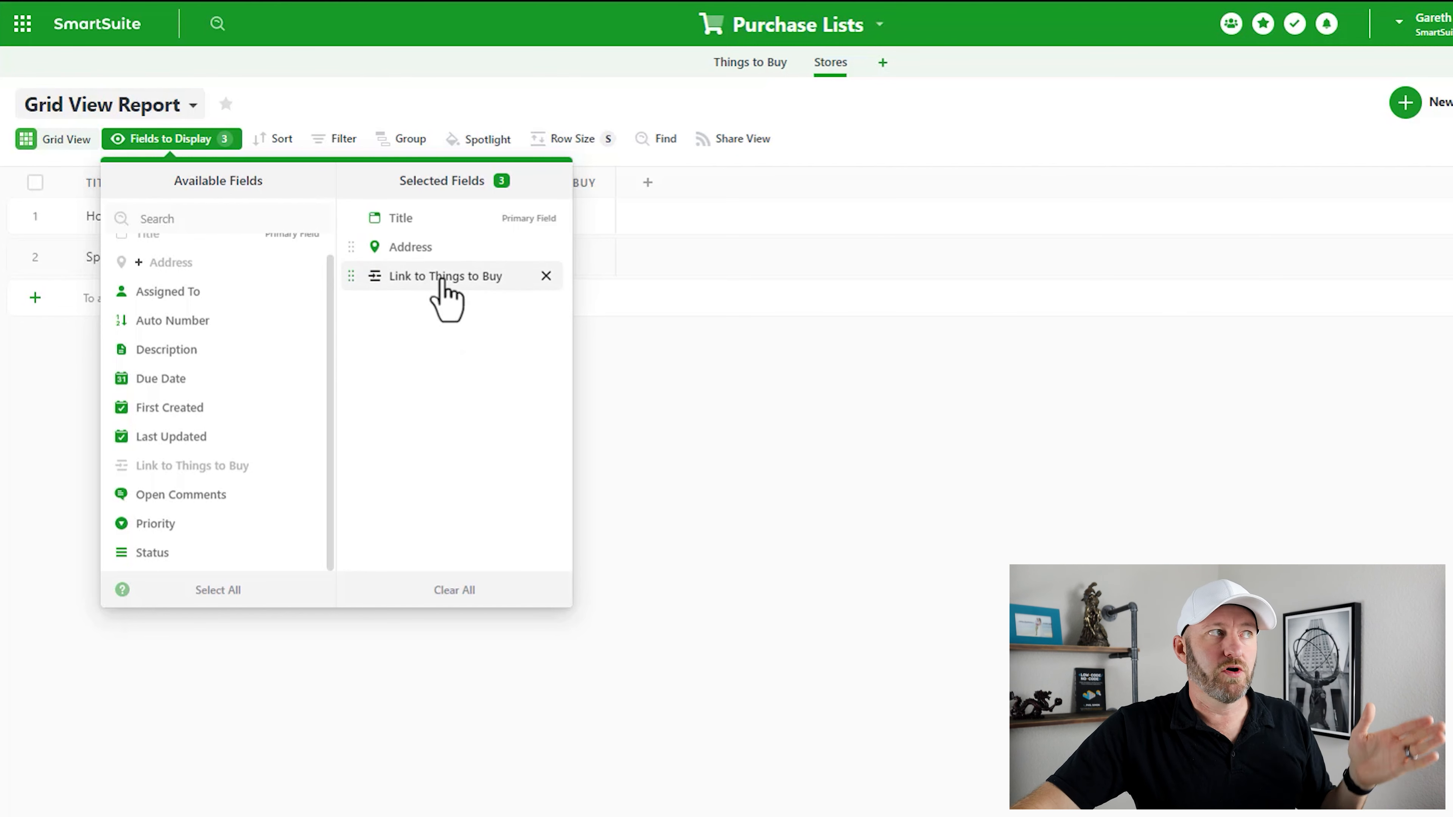
{"action": "left_click", "coordinate": [686, 492]}
- Inspect the Link to Things to Buy field settings unchanged, then return to Things to Buy
{"action": "double_click", "coordinate": [596, 192]}
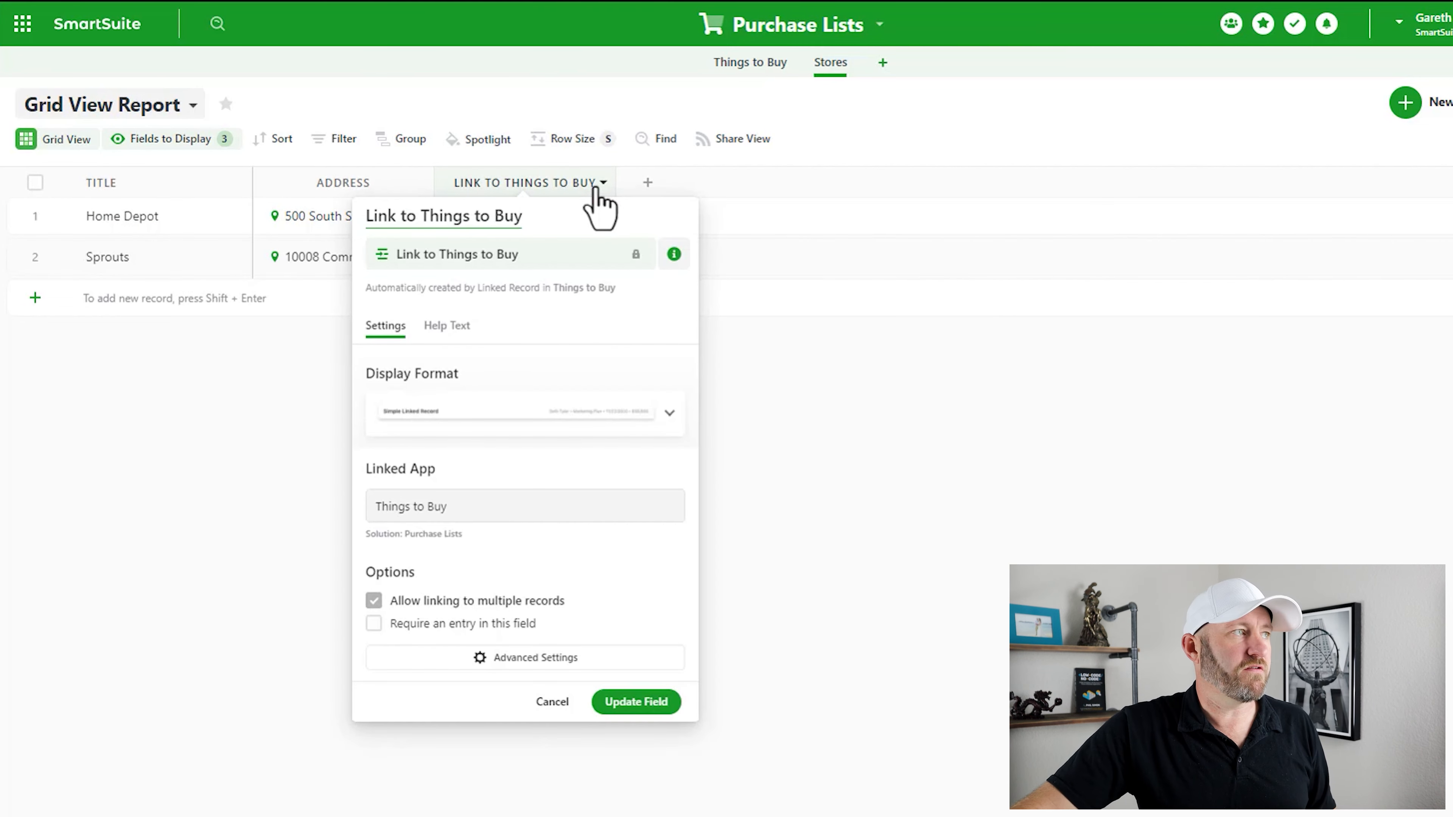
{"action": "left_click_drag", "start_coordinate": [550, 228], "coordinate": [352, 234]}
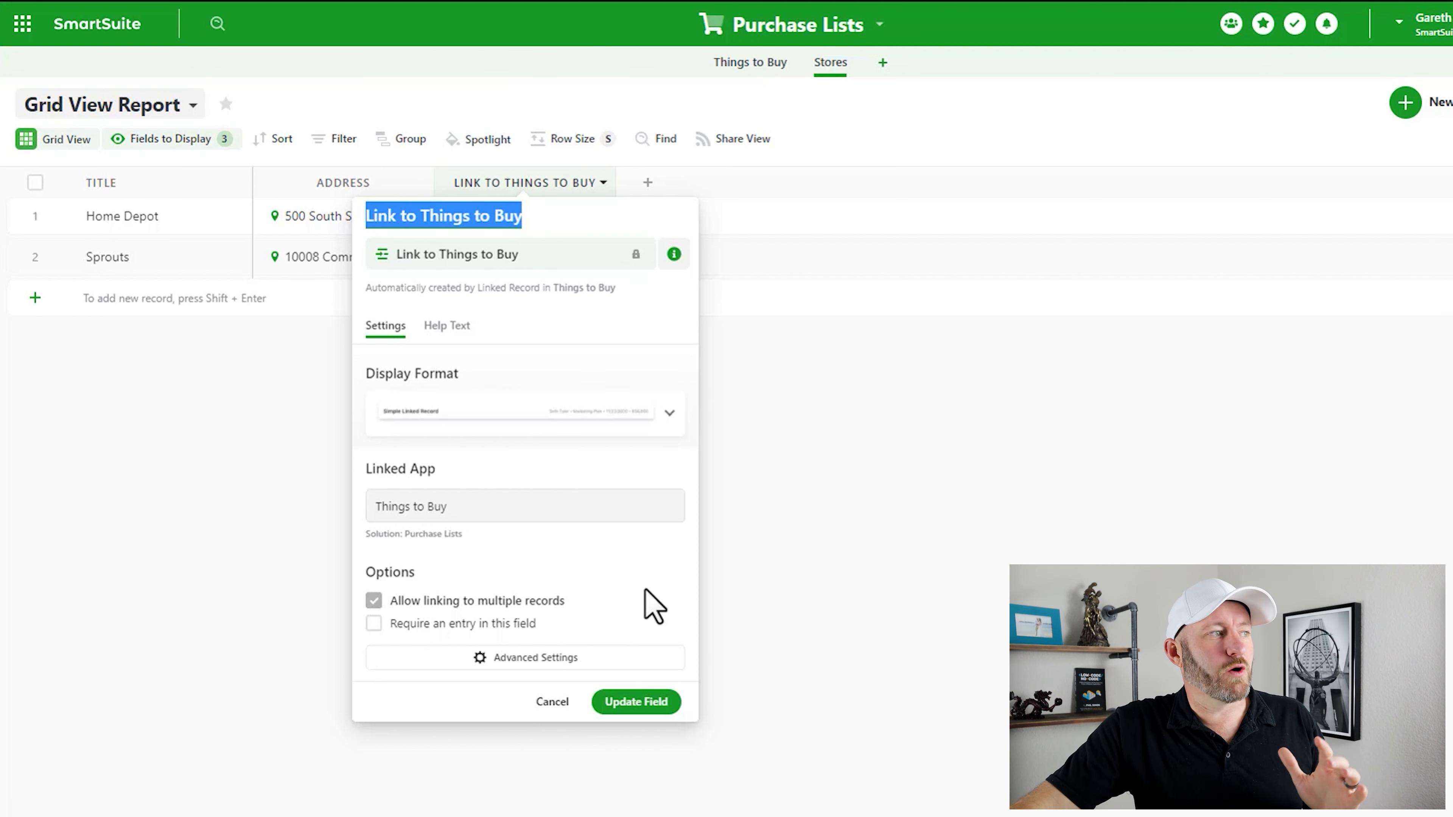
{"action": "left_click", "coordinate": [791, 568]}
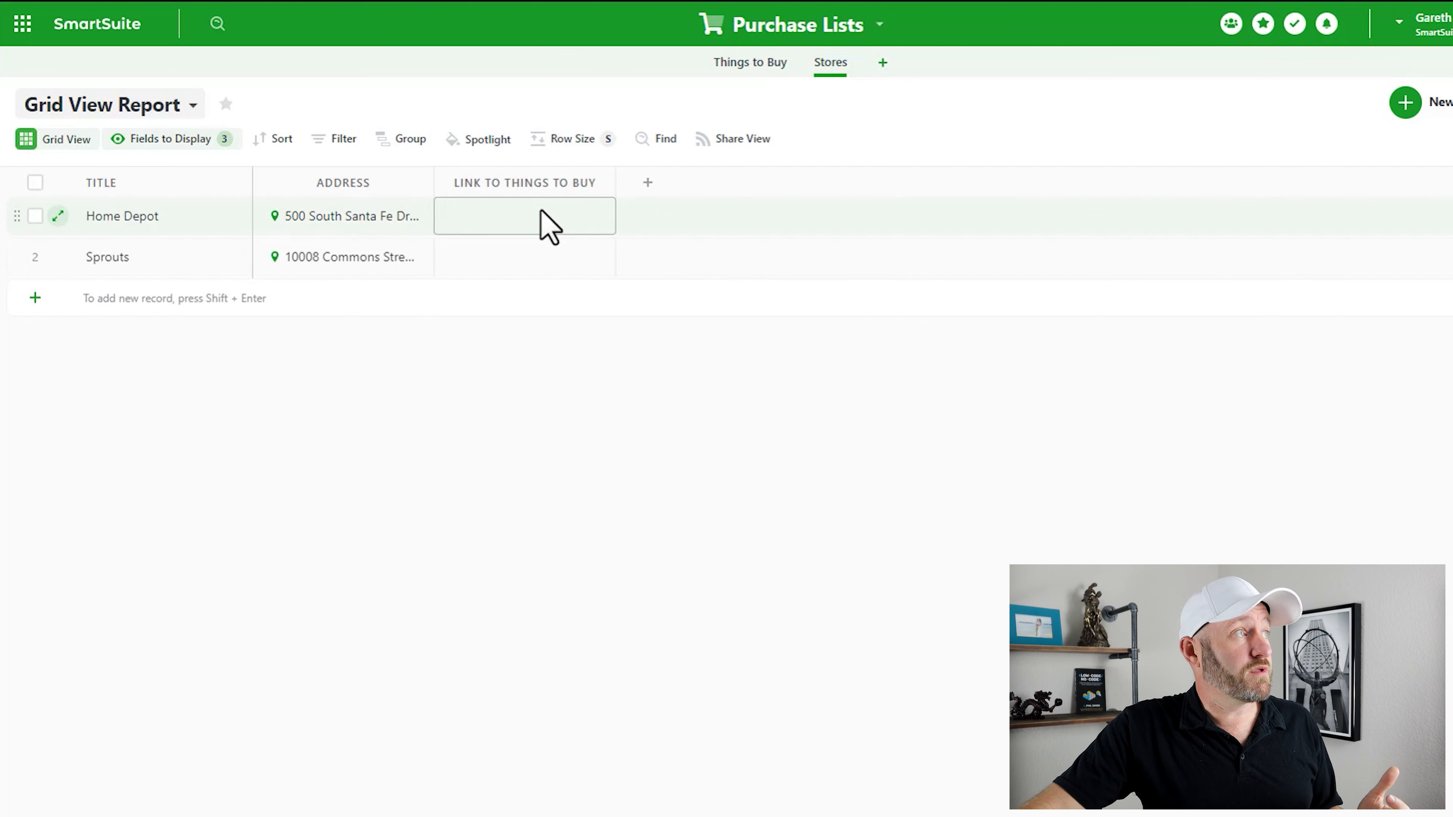
{"action": "left_click", "coordinate": [755, 64]}
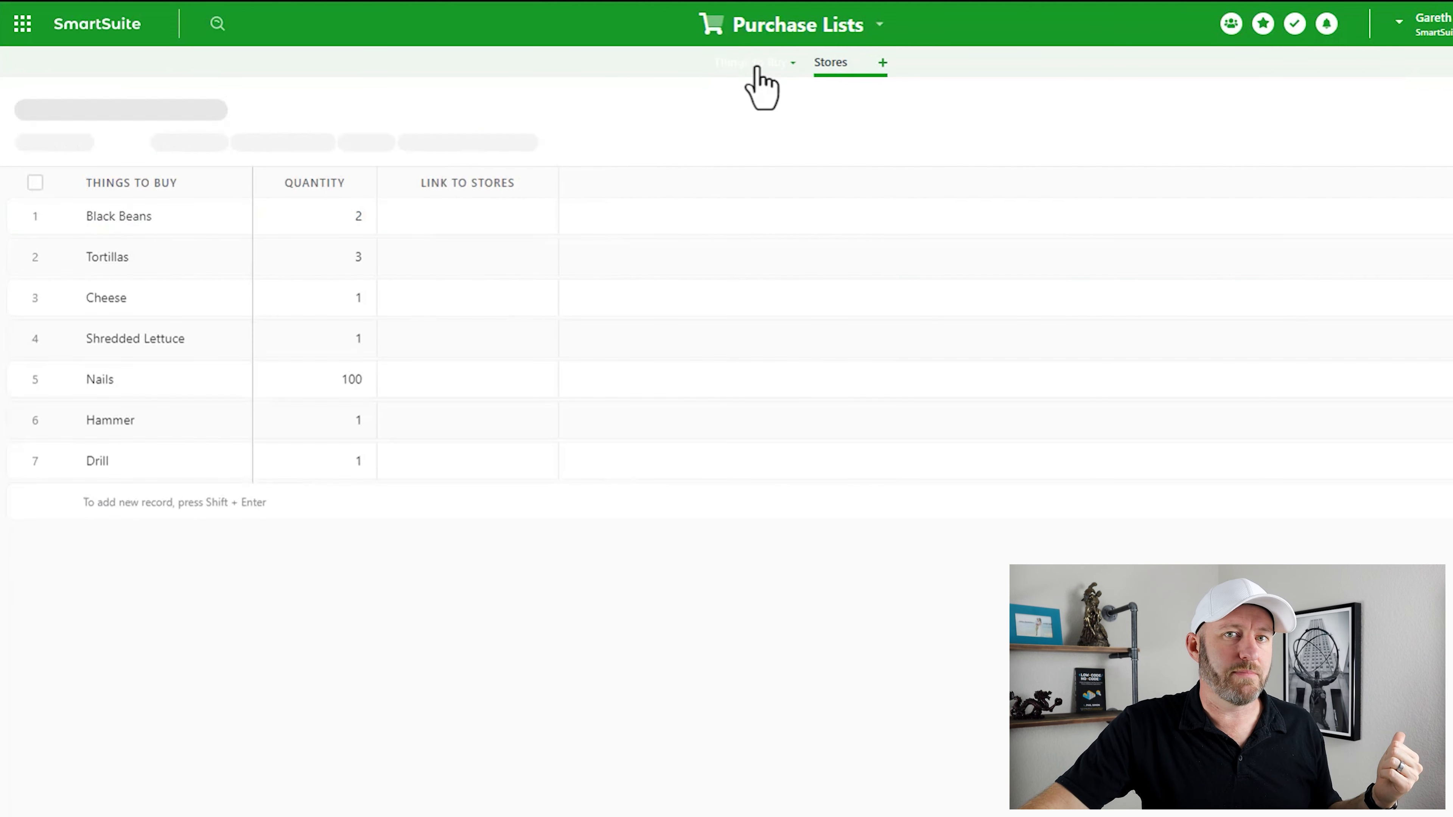
- Link Black Beans, Tortillas, Cheese and Shredded Lettuce to the Sprouts store
{"action": "left_click", "coordinate": [480, 228]}
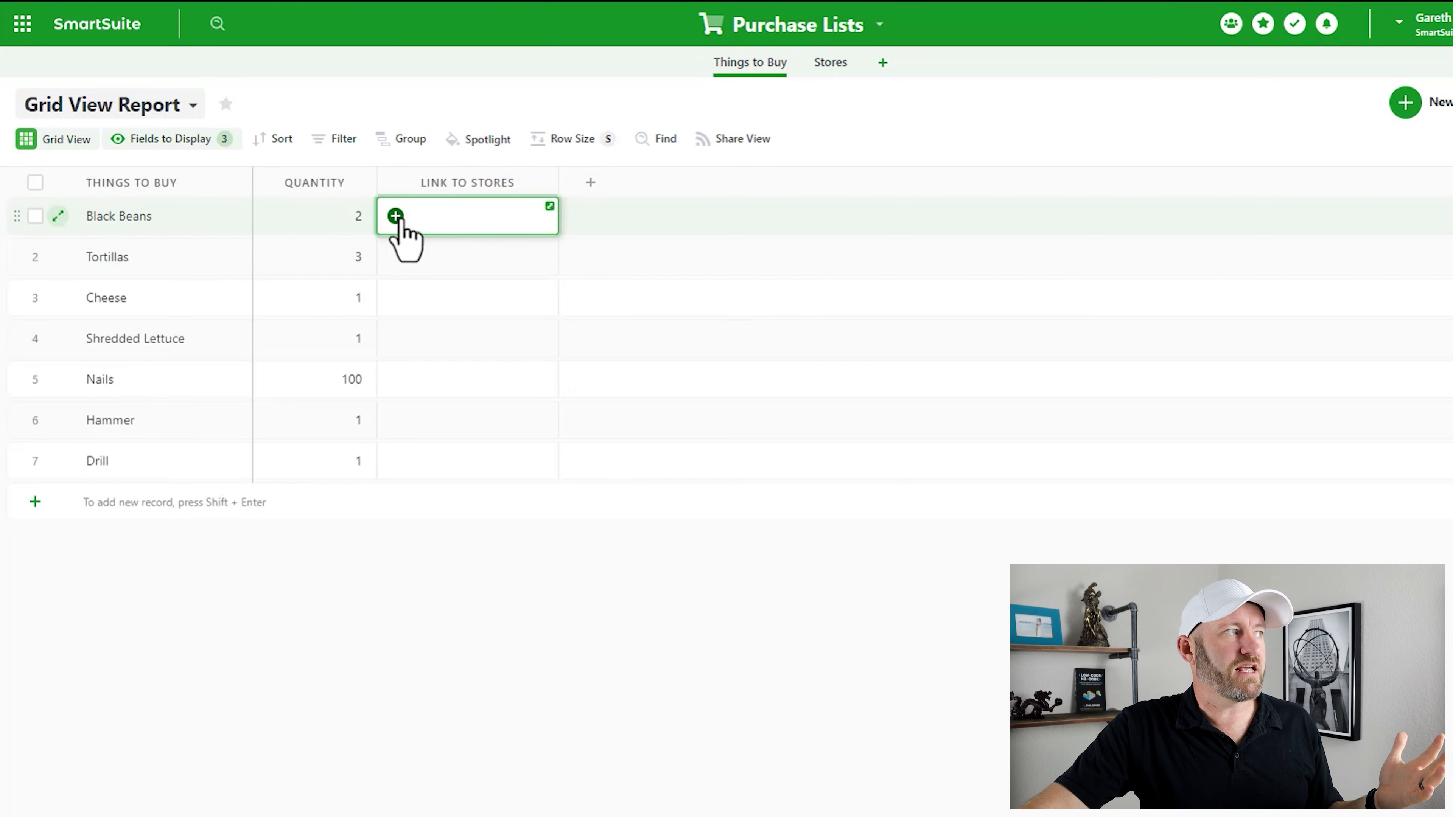
{"action": "left_click", "coordinate": [395, 216]}
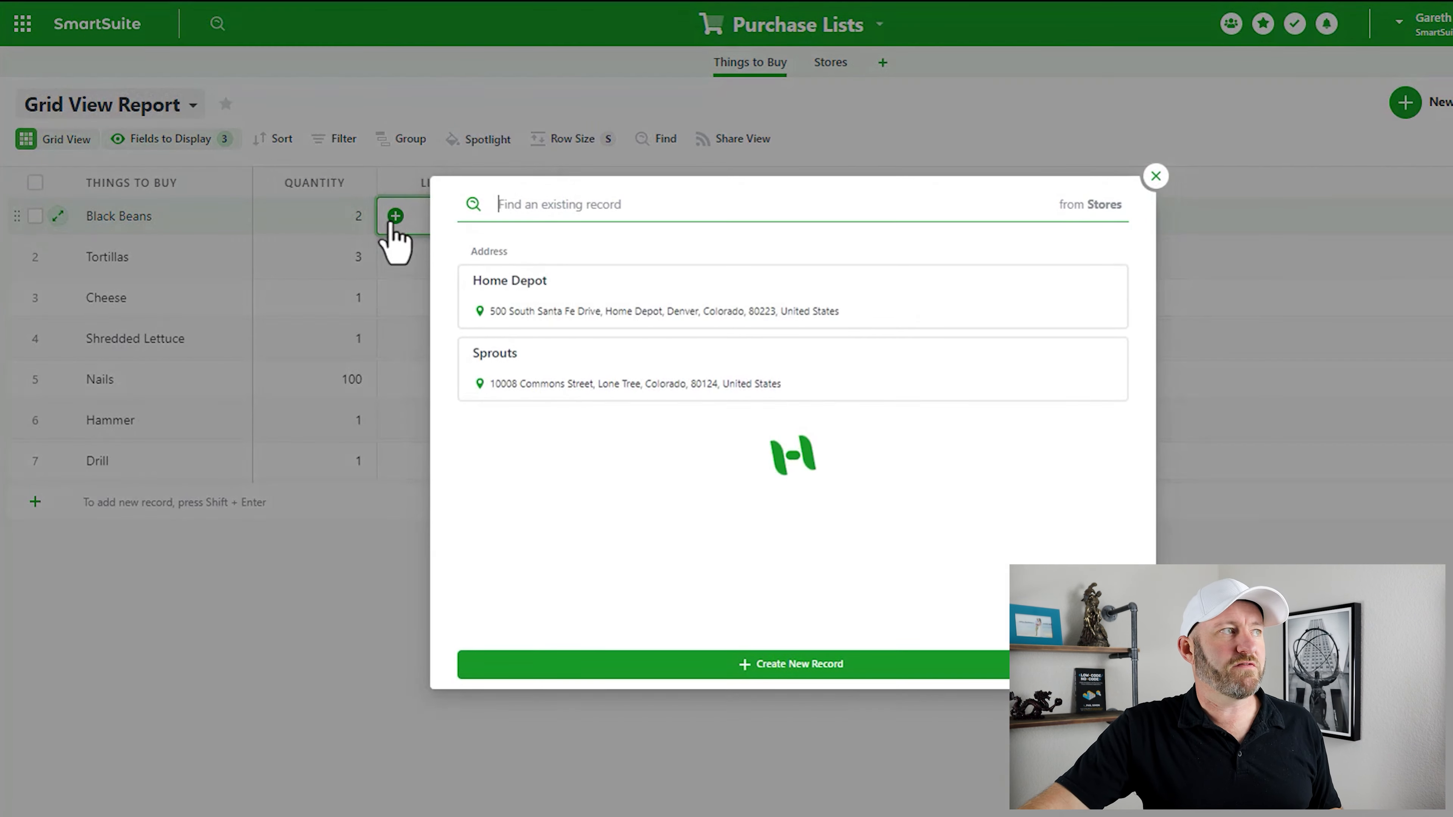
{"action": "left_click", "coordinate": [545, 383]}
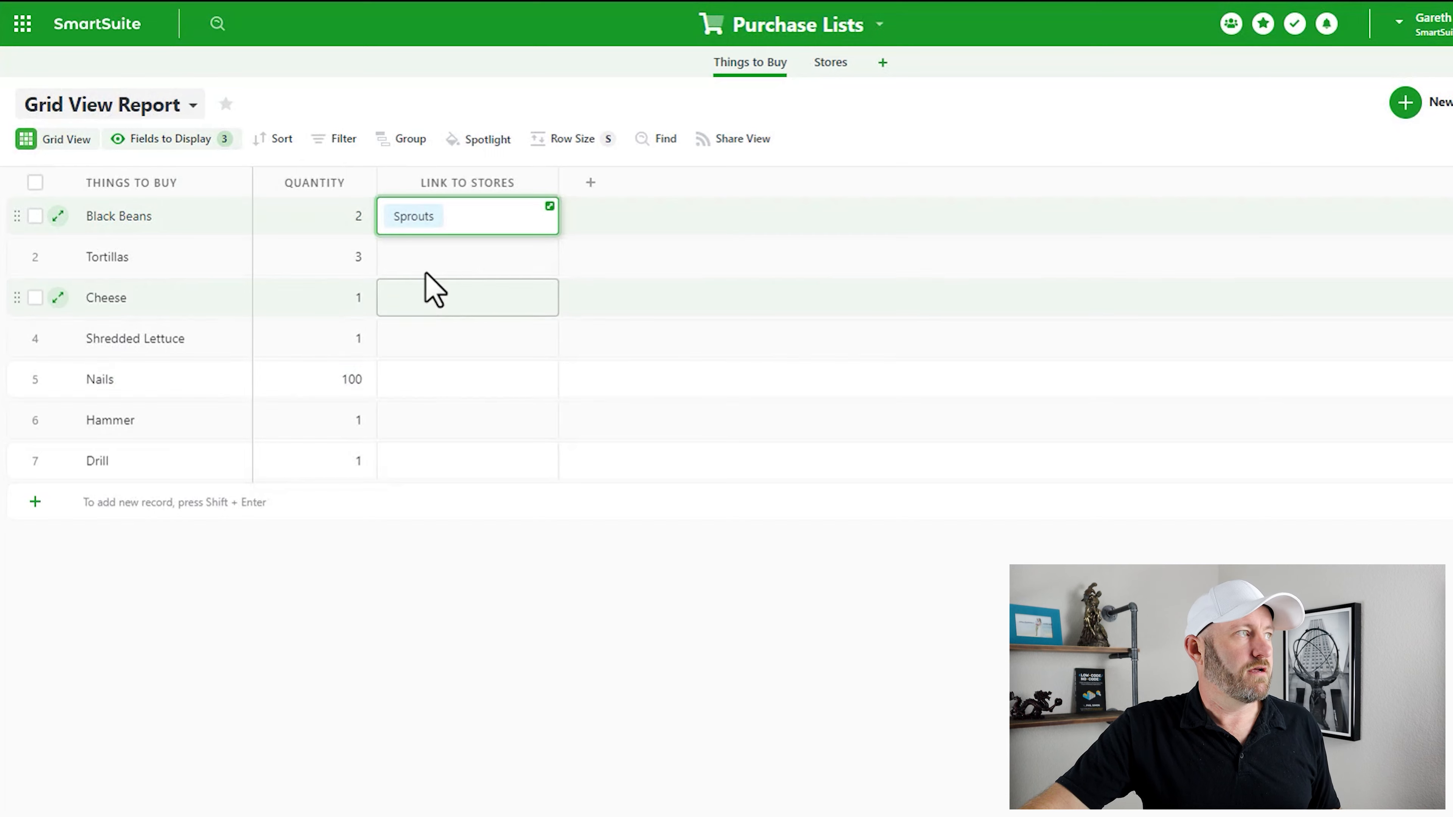
{"action": "left_click", "coordinate": [417, 265]}
{"action": "left_click", "coordinate": [395, 256]}
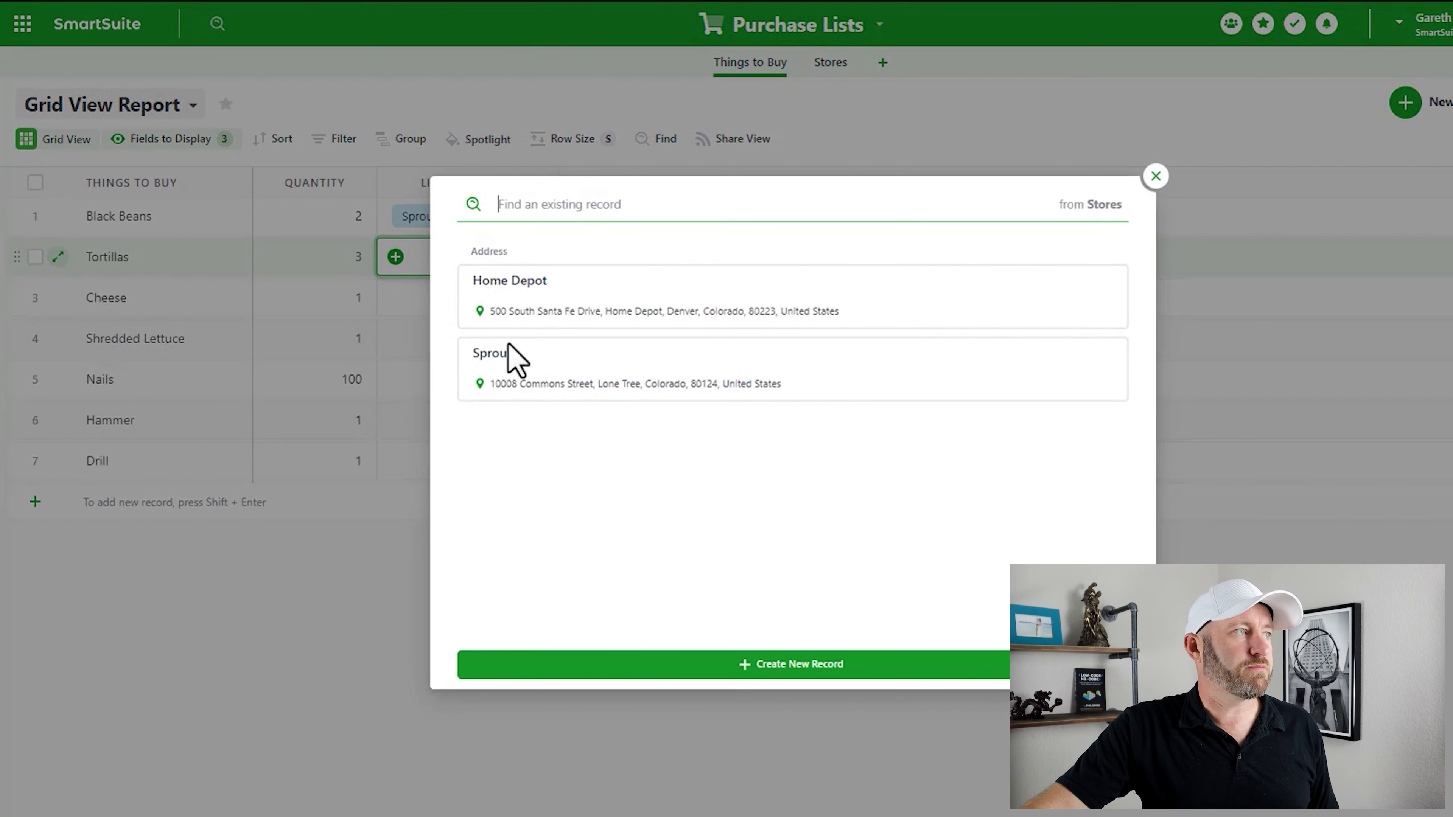
{"action": "left_click", "coordinate": [522, 372]}
{"action": "left_click", "coordinate": [401, 302]}
{"action": "left_click", "coordinate": [395, 297]}
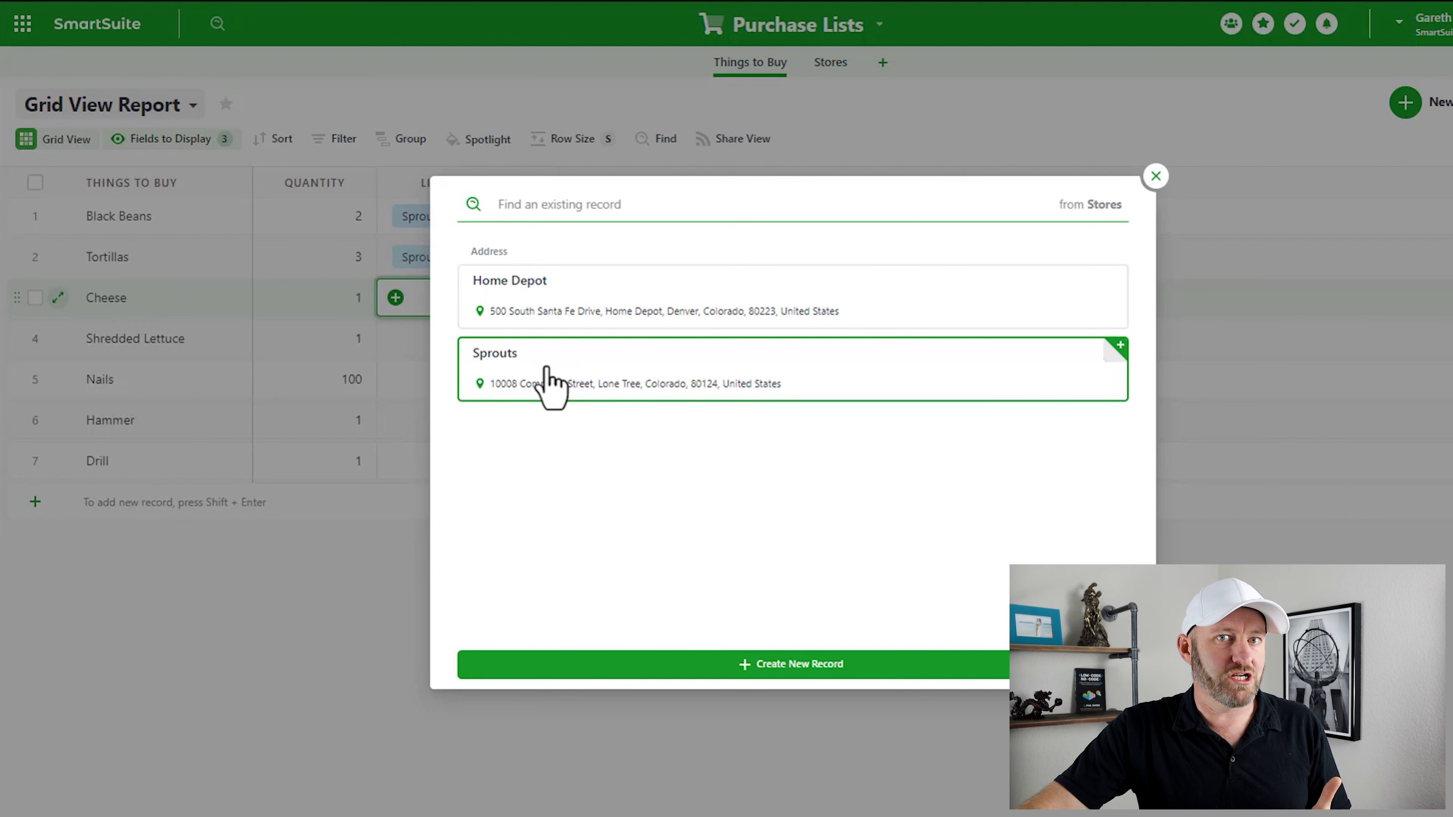
{"action": "left_click", "coordinate": [550, 379]}
{"action": "left_click", "coordinate": [396, 345]}
{"action": "left_click", "coordinate": [395, 340]}
{"action": "left_click", "coordinate": [480, 396]}
- Link Nails, Hammer and Drill to the Home Depot store
{"action": "left_click", "coordinate": [480, 378]}
{"action": "left_click", "coordinate": [395, 379]}
{"action": "left_click", "coordinate": [470, 311]}
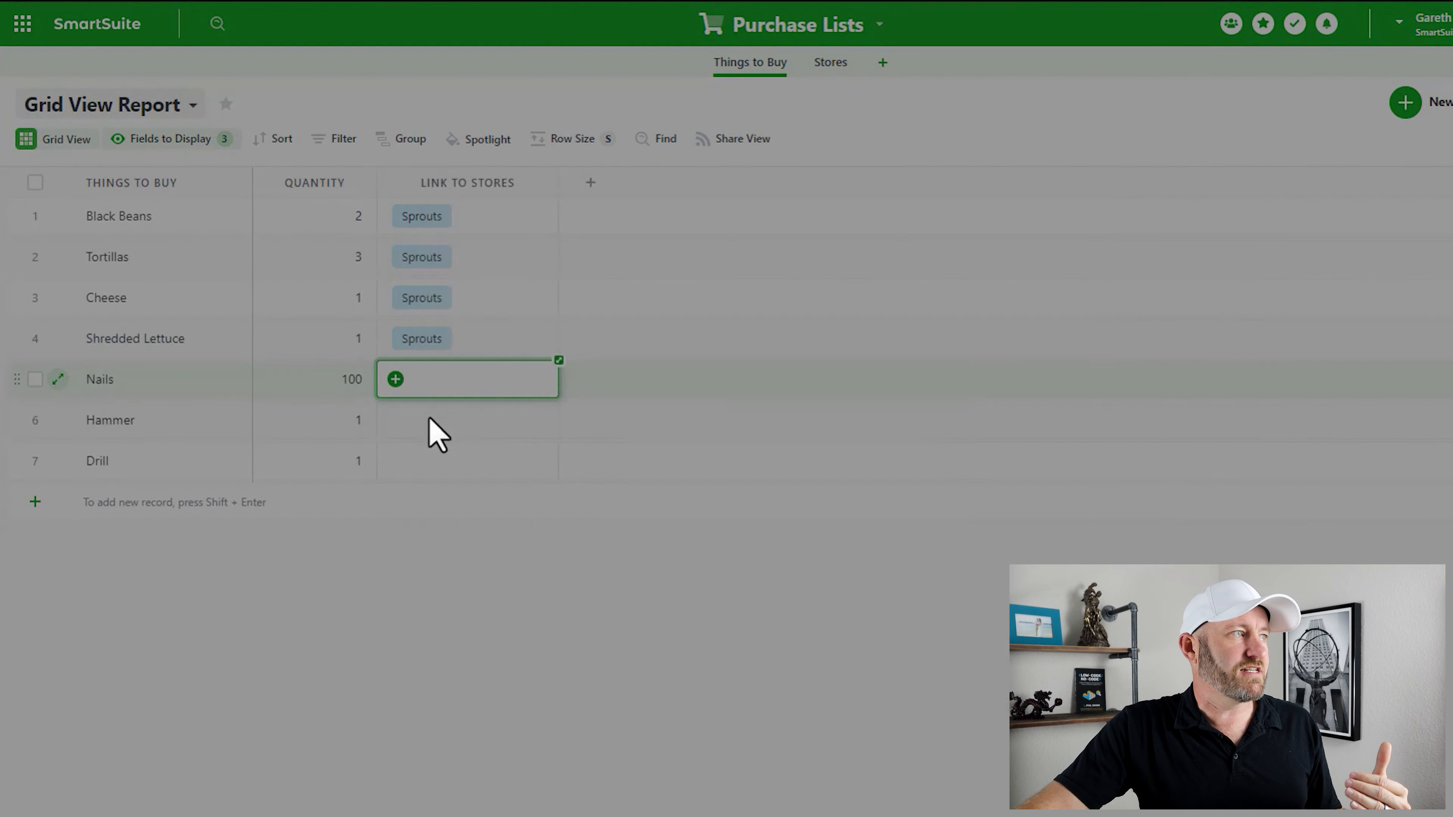
{"action": "left_click", "coordinate": [395, 426]}
{"action": "left_click", "coordinate": [395, 421]}
{"action": "left_click", "coordinate": [499, 326]}
{"action": "left_click", "coordinate": [396, 465]}
{"action": "left_click", "coordinate": [394, 461]}
{"action": "left_click", "coordinate": [515, 320]}
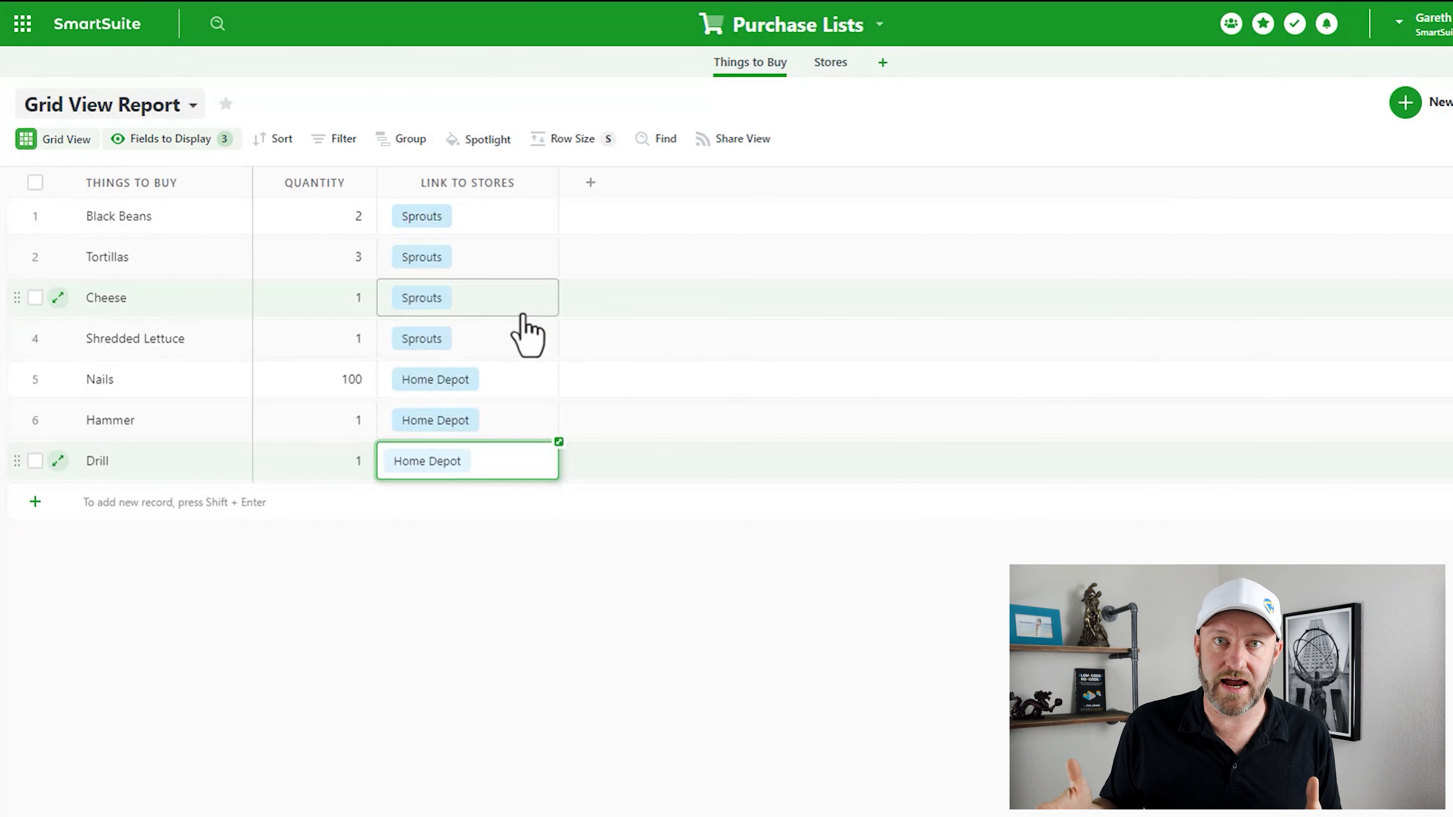
{"action": "left_click", "coordinate": [697, 627]}
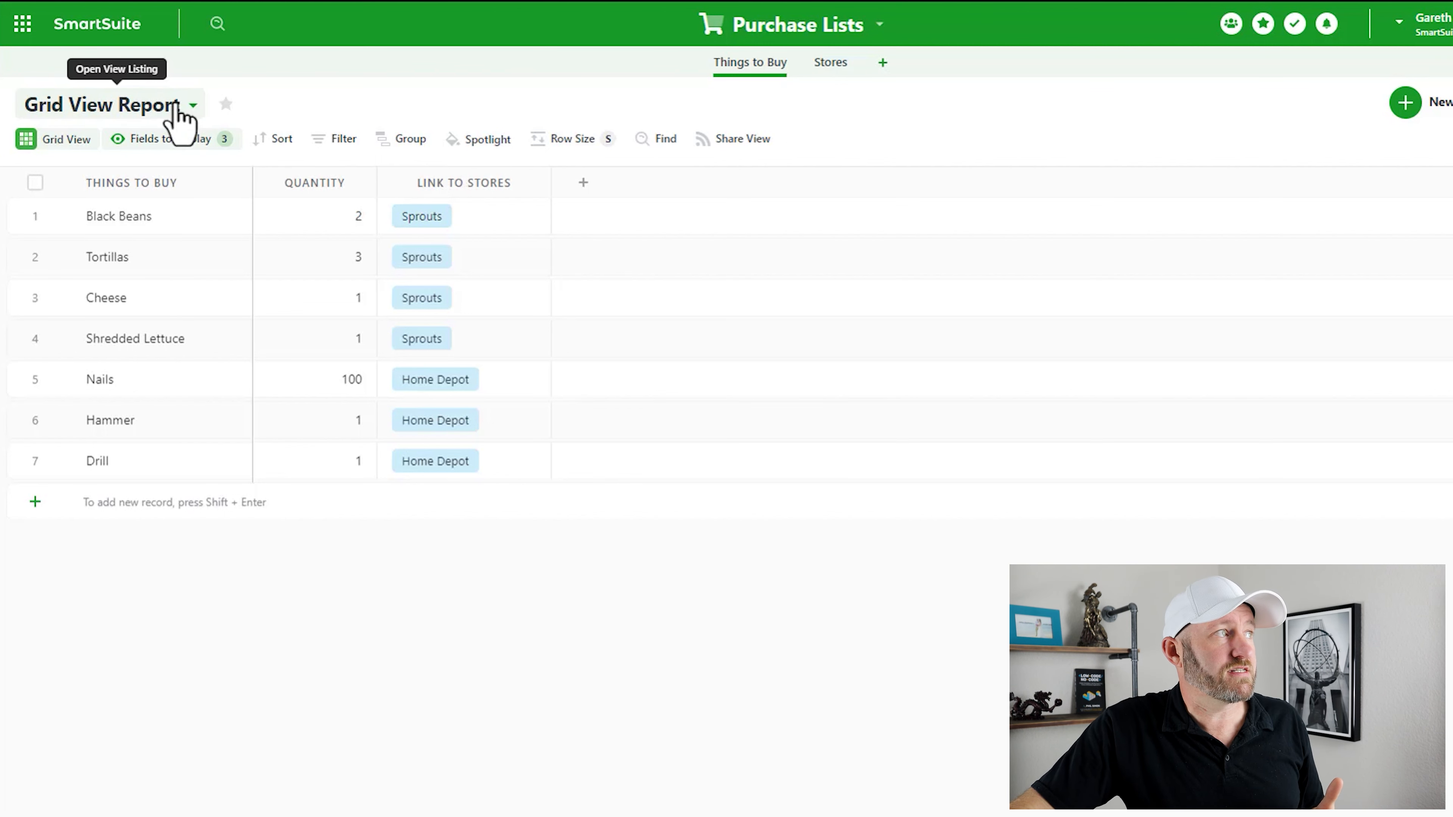
- Add a public grid view called 'Groceries from Sprouts' to the Things to Buy table
{"action": "left_click", "coordinate": [179, 113]}
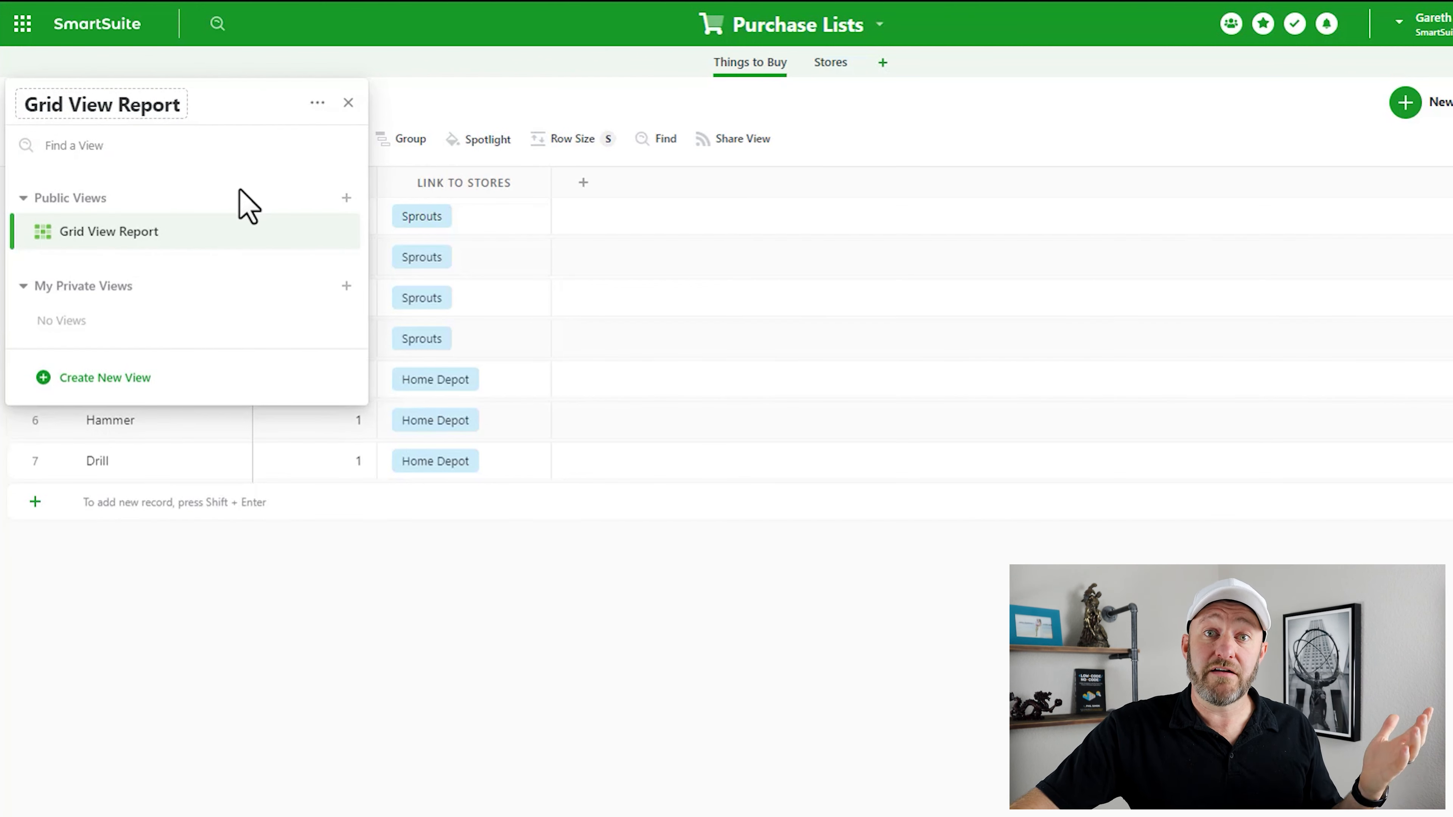
{"action": "mouse_move", "coordinate": [223, 247]}
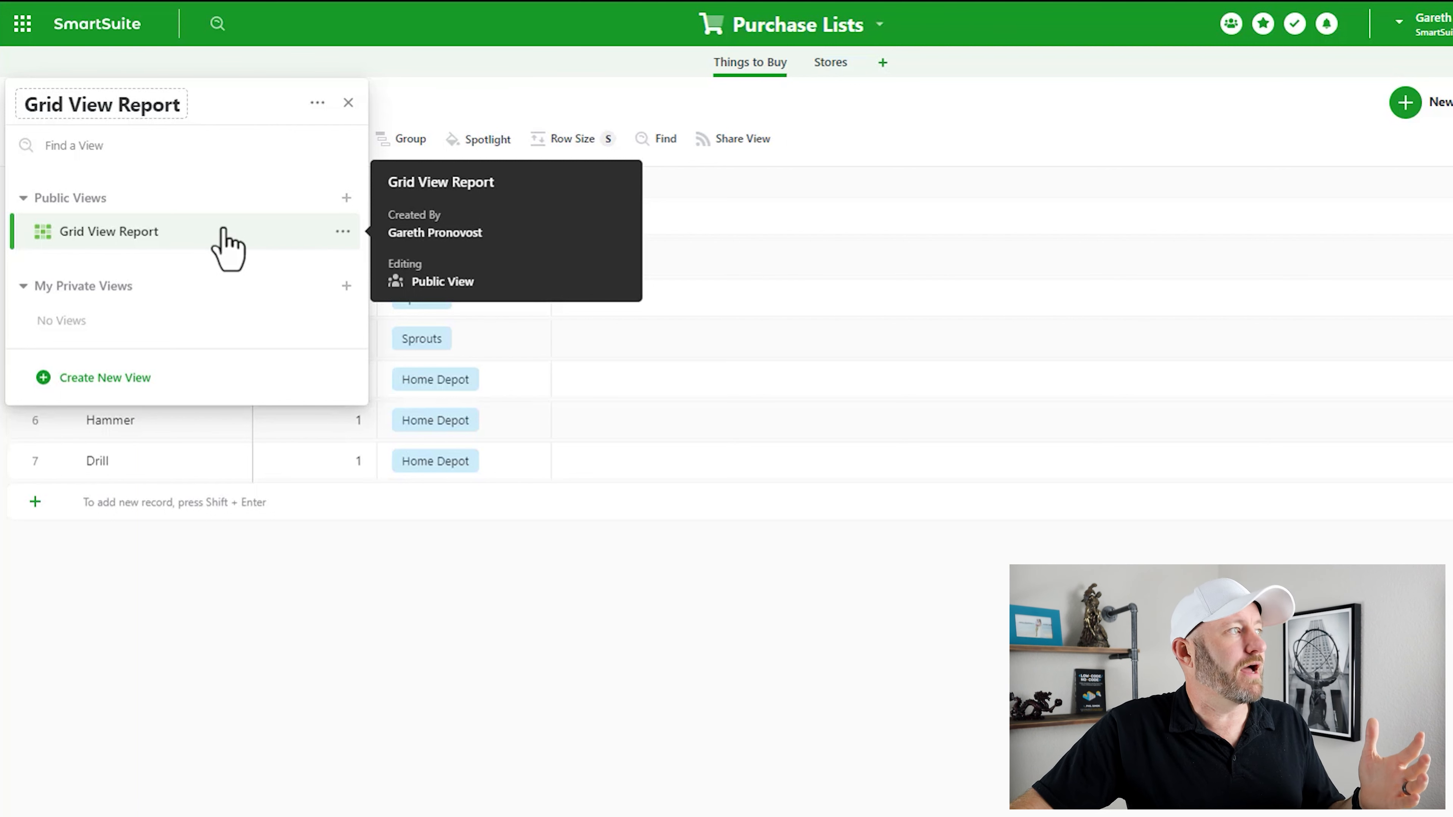
{"action": "left_click", "coordinate": [122, 378]}
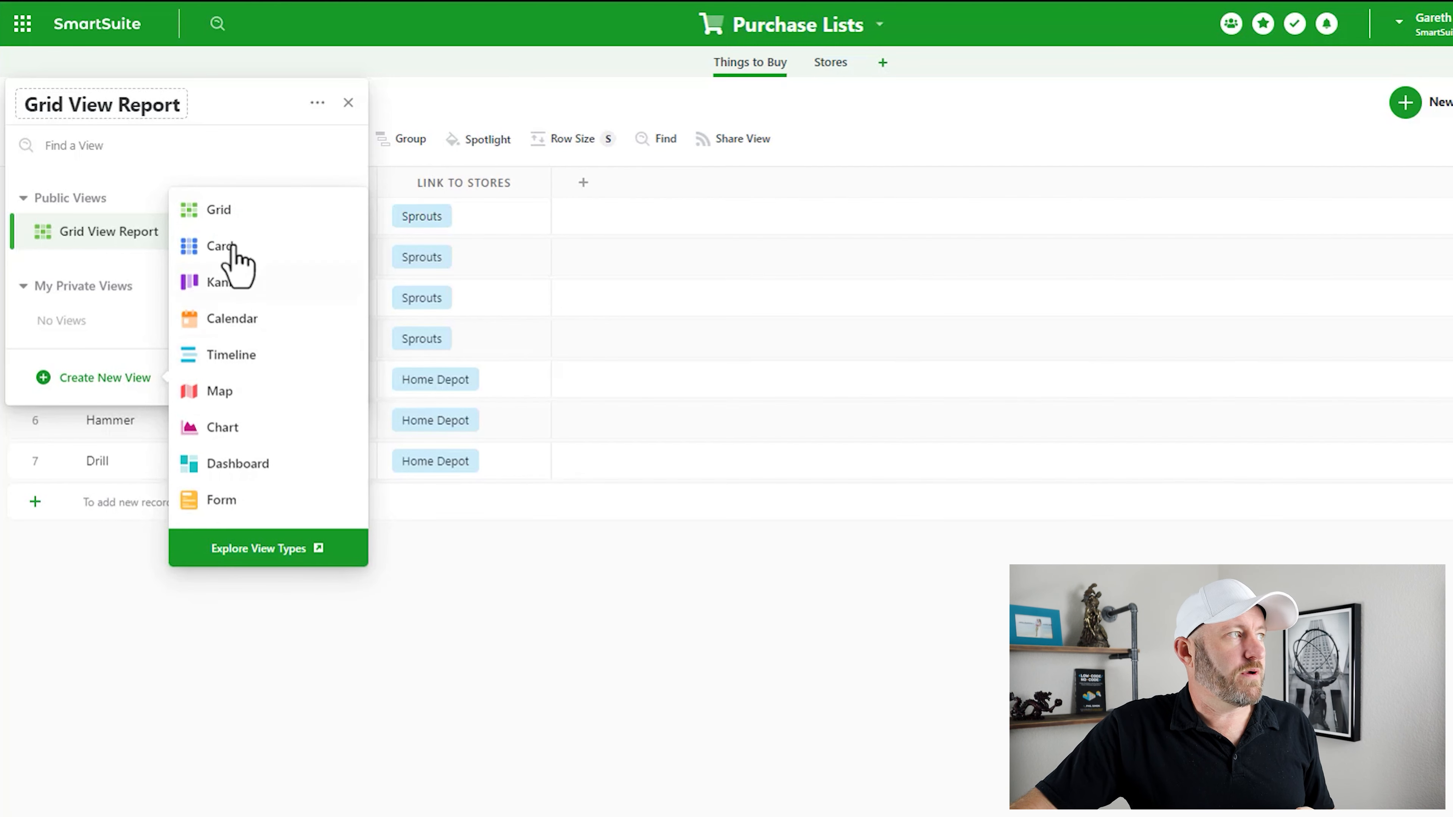
{"action": "left_click", "coordinate": [227, 218]}
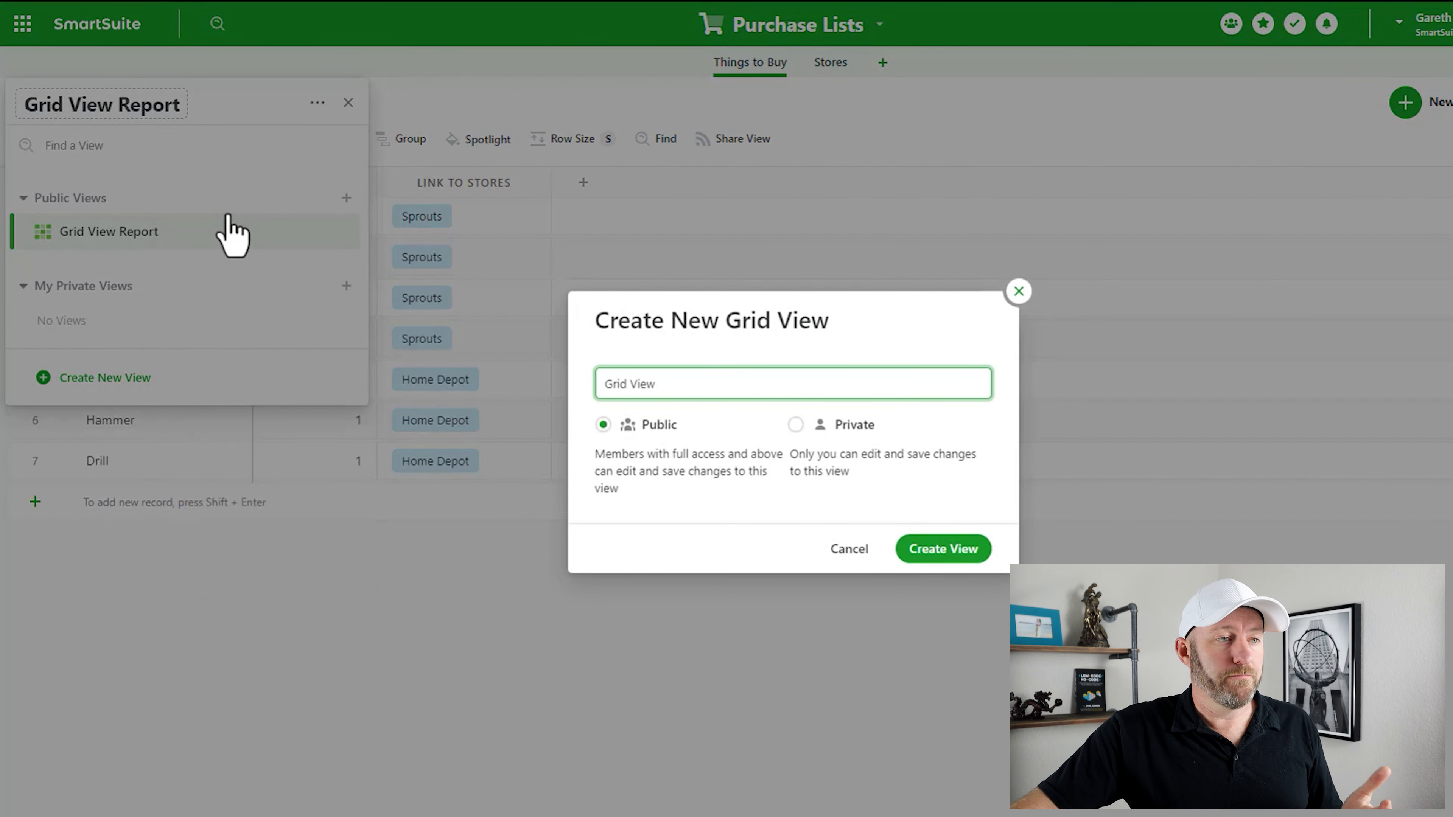
{"action": "left_click_drag", "start_coordinate": [664, 383], "coordinate": [605, 385]}
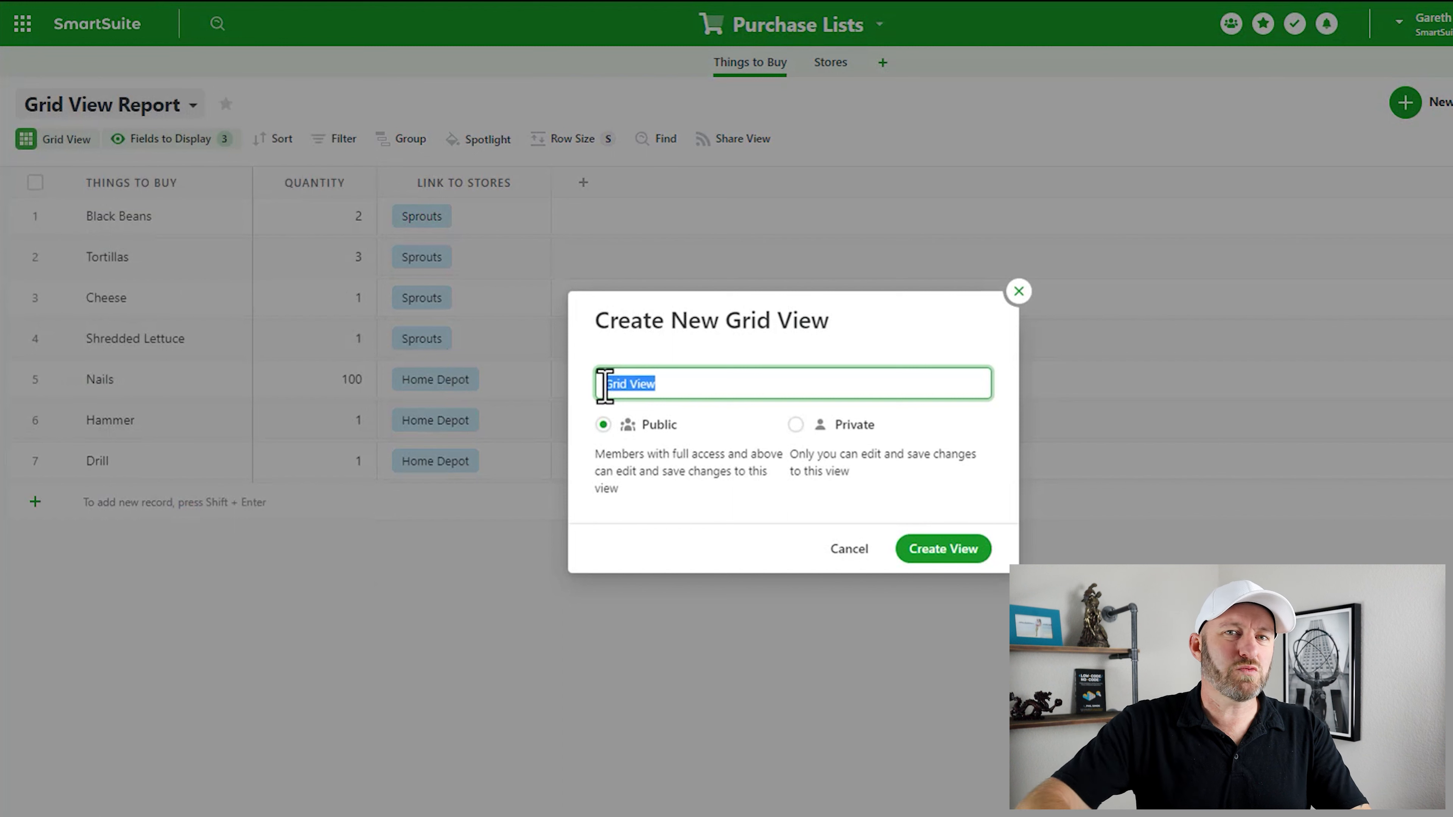
{"action": "type", "text": "Gro"}
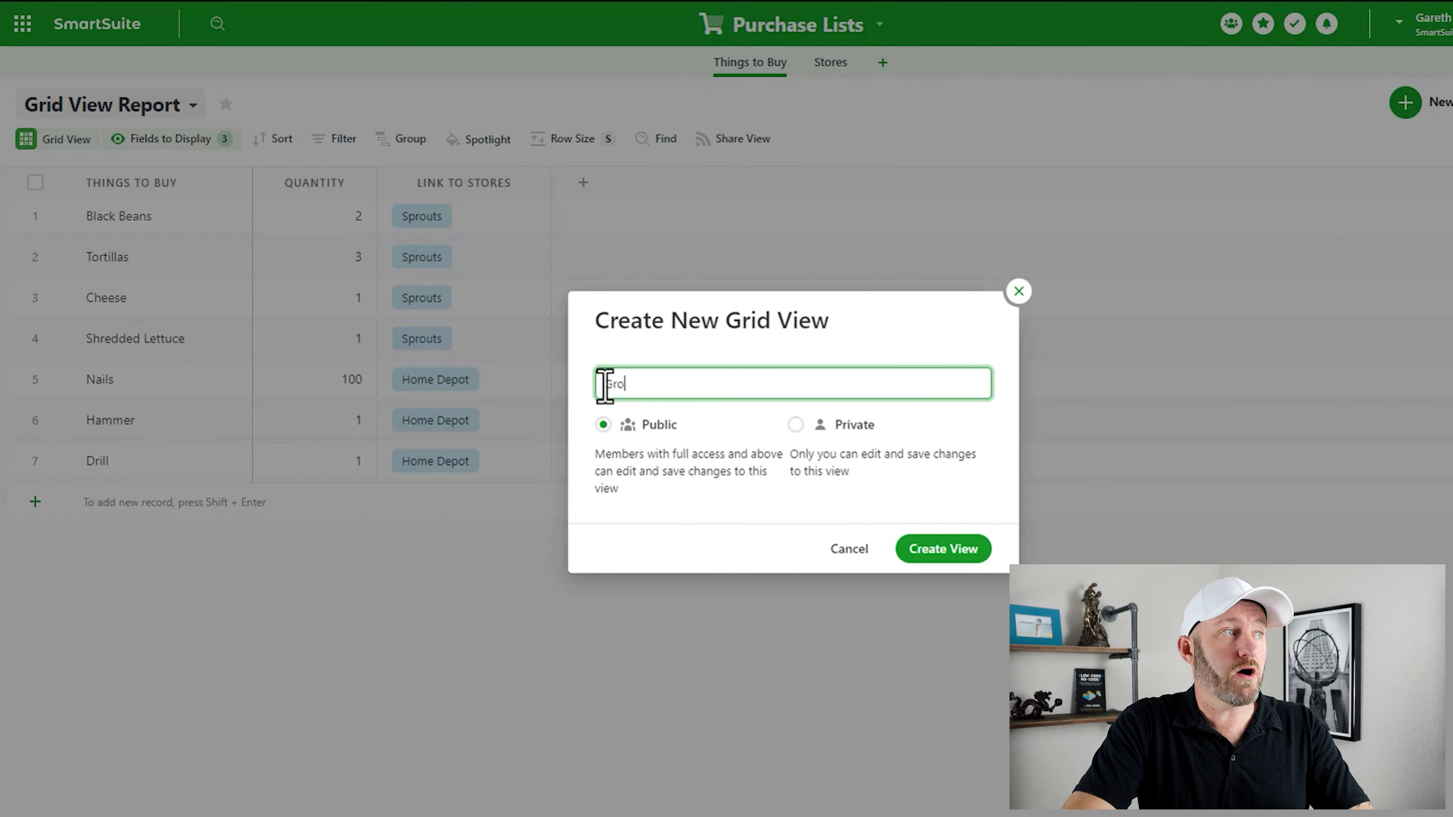
{"action": "type", "text": "ceries fr"}
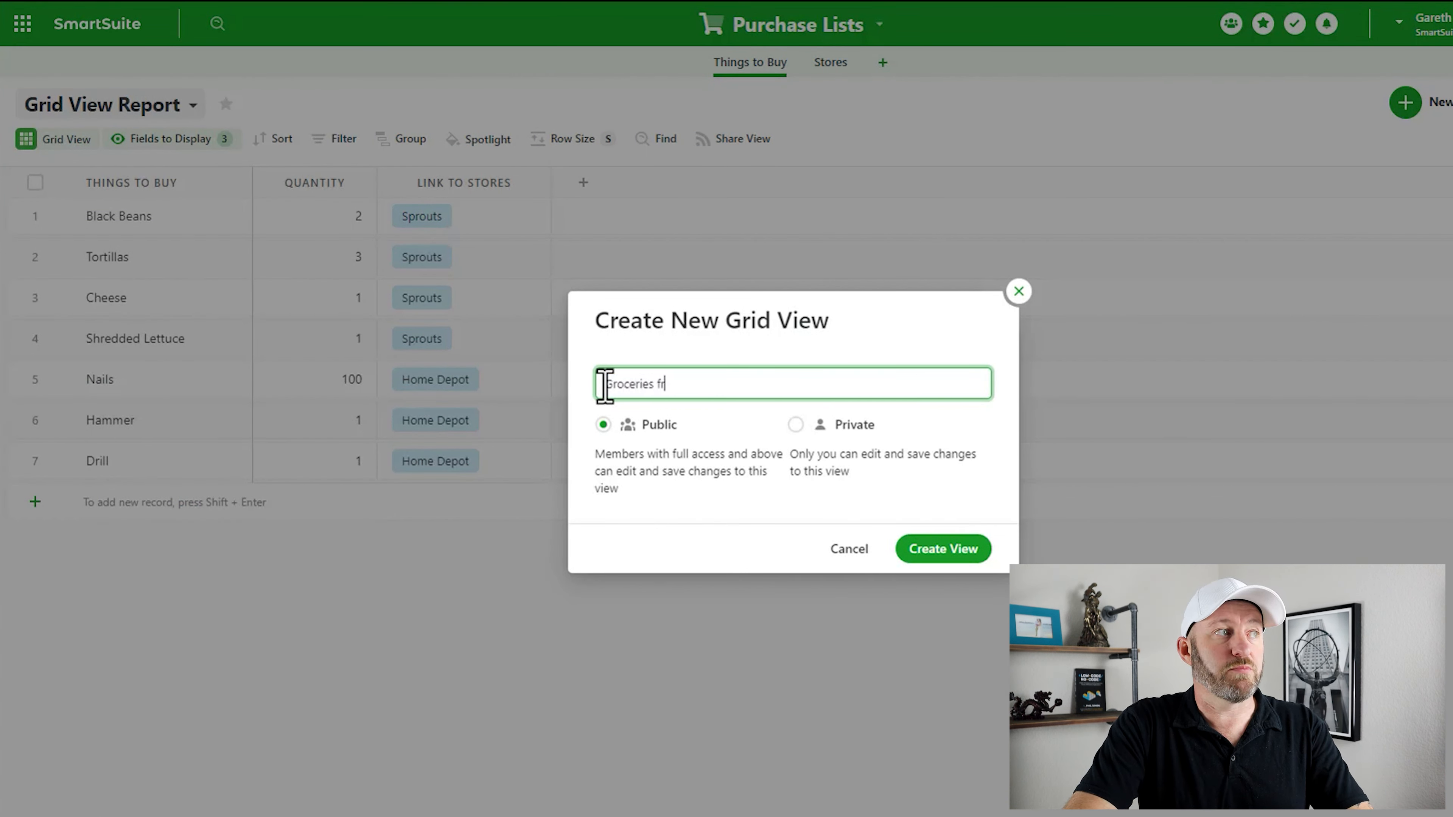
{"action": "type", "text": "om Sprouts"}
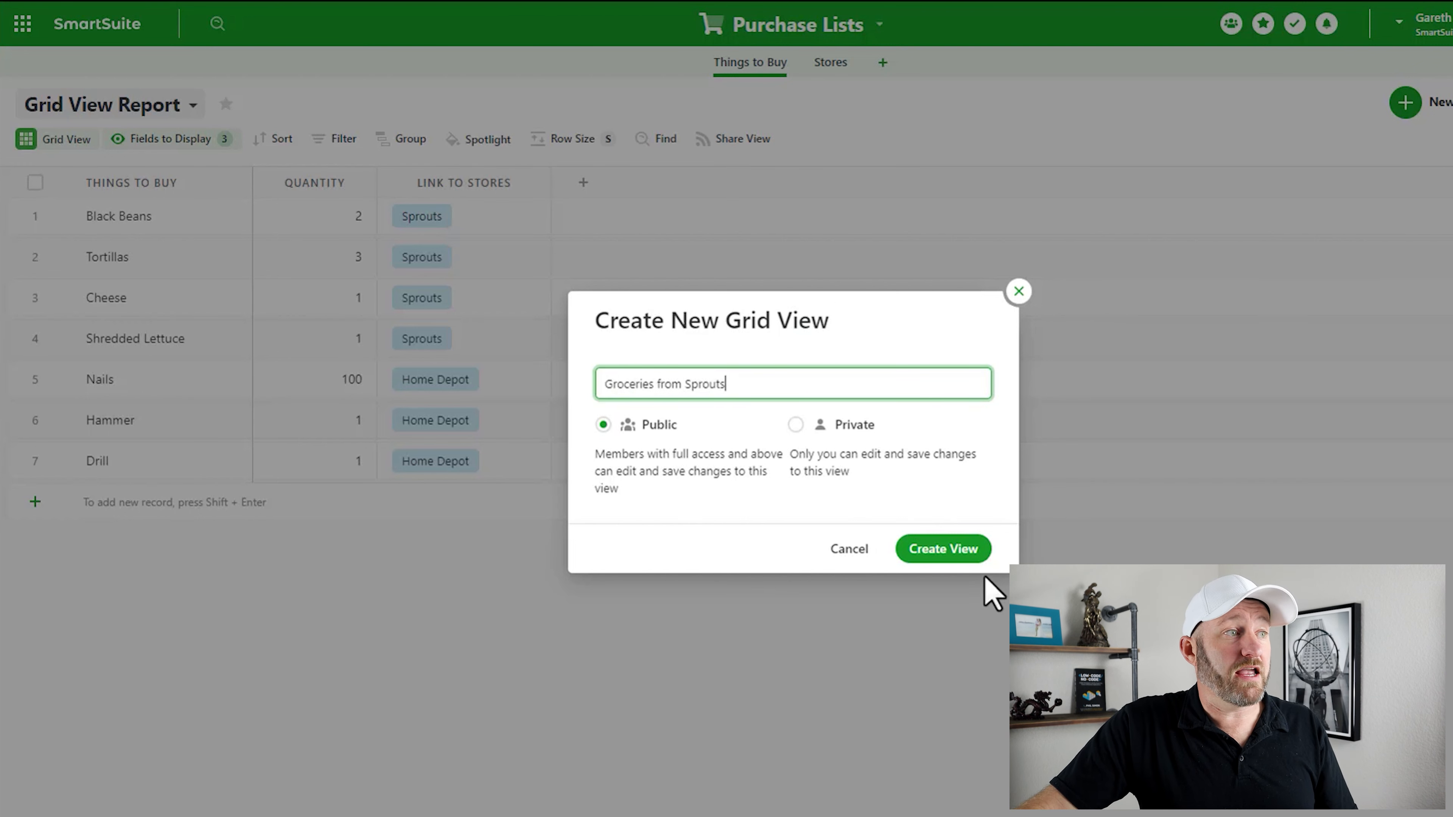
{"action": "left_click", "coordinate": [946, 549]}
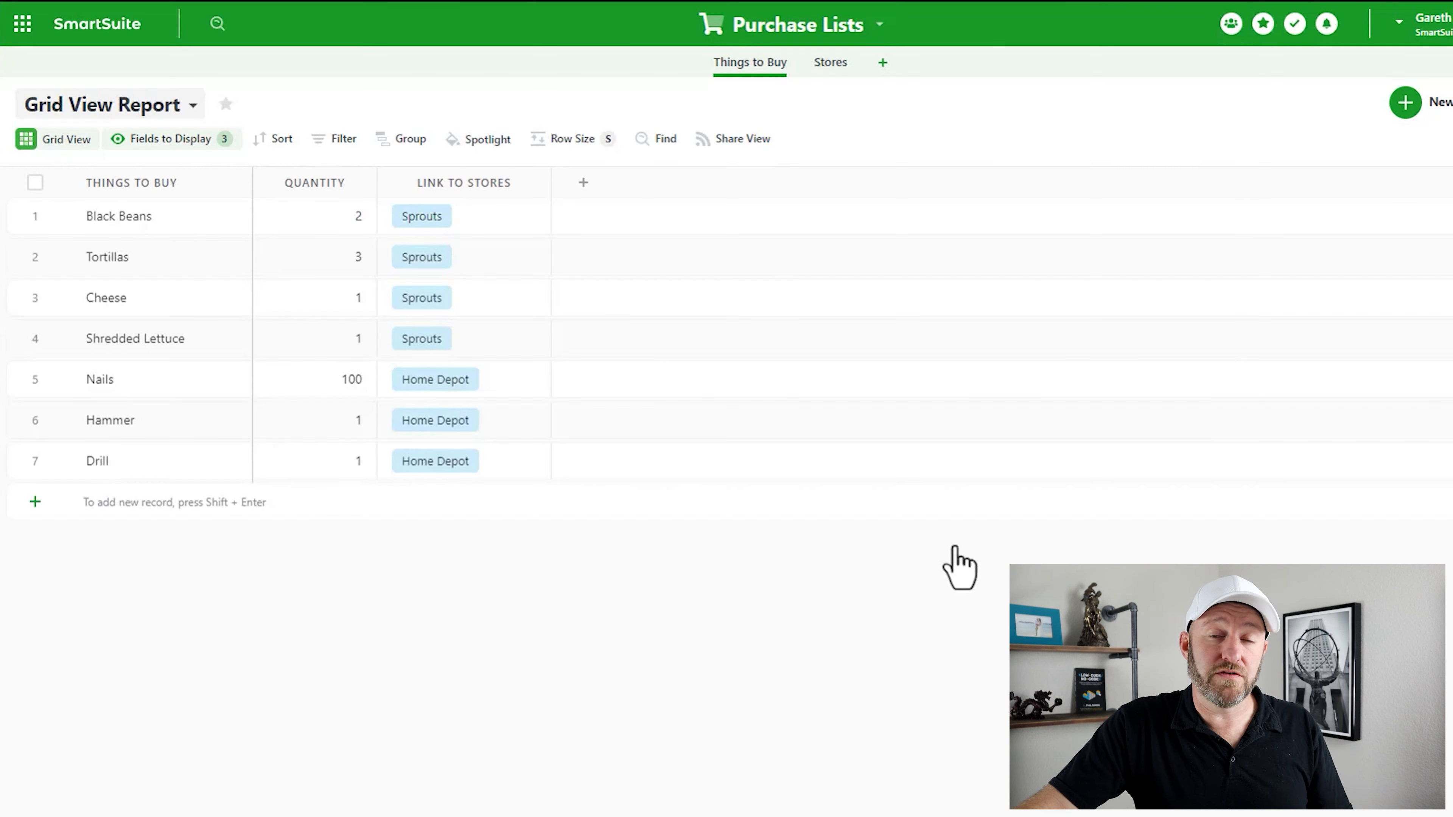
{"action": "left_click", "coordinate": [141, 110]}
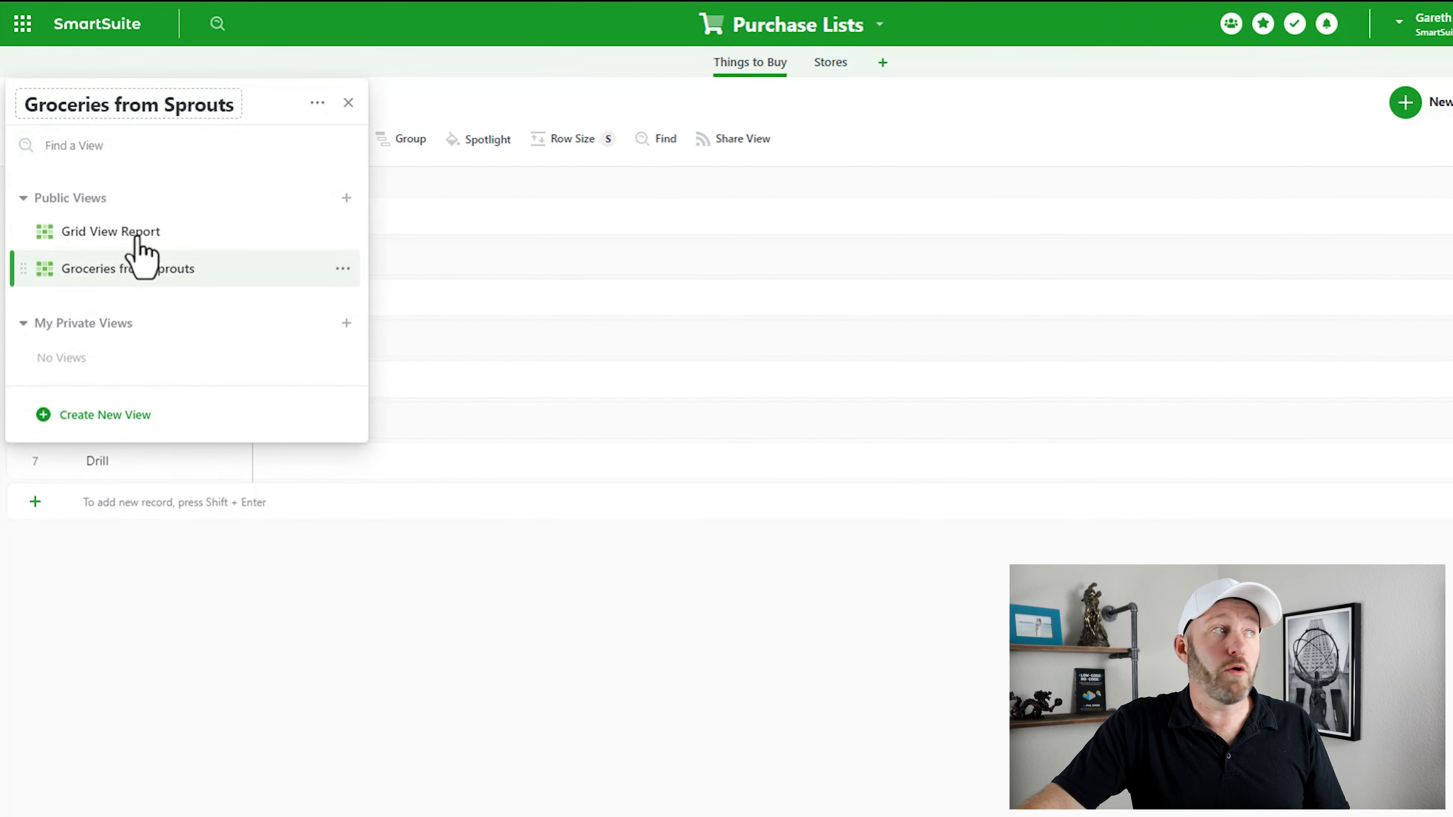
{"action": "mouse_move", "coordinate": [139, 246]}
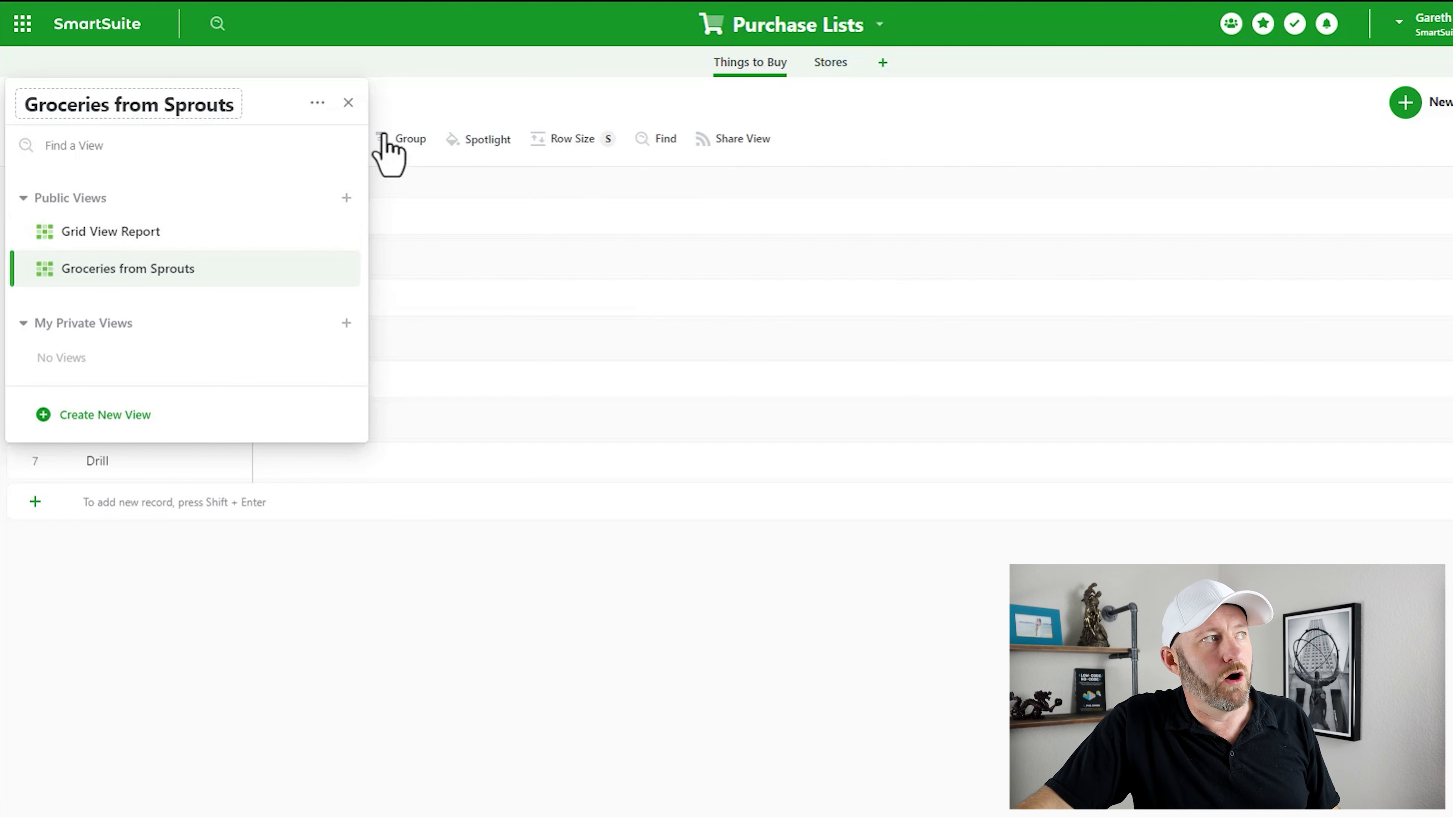
{"action": "left_click", "coordinate": [409, 123]}
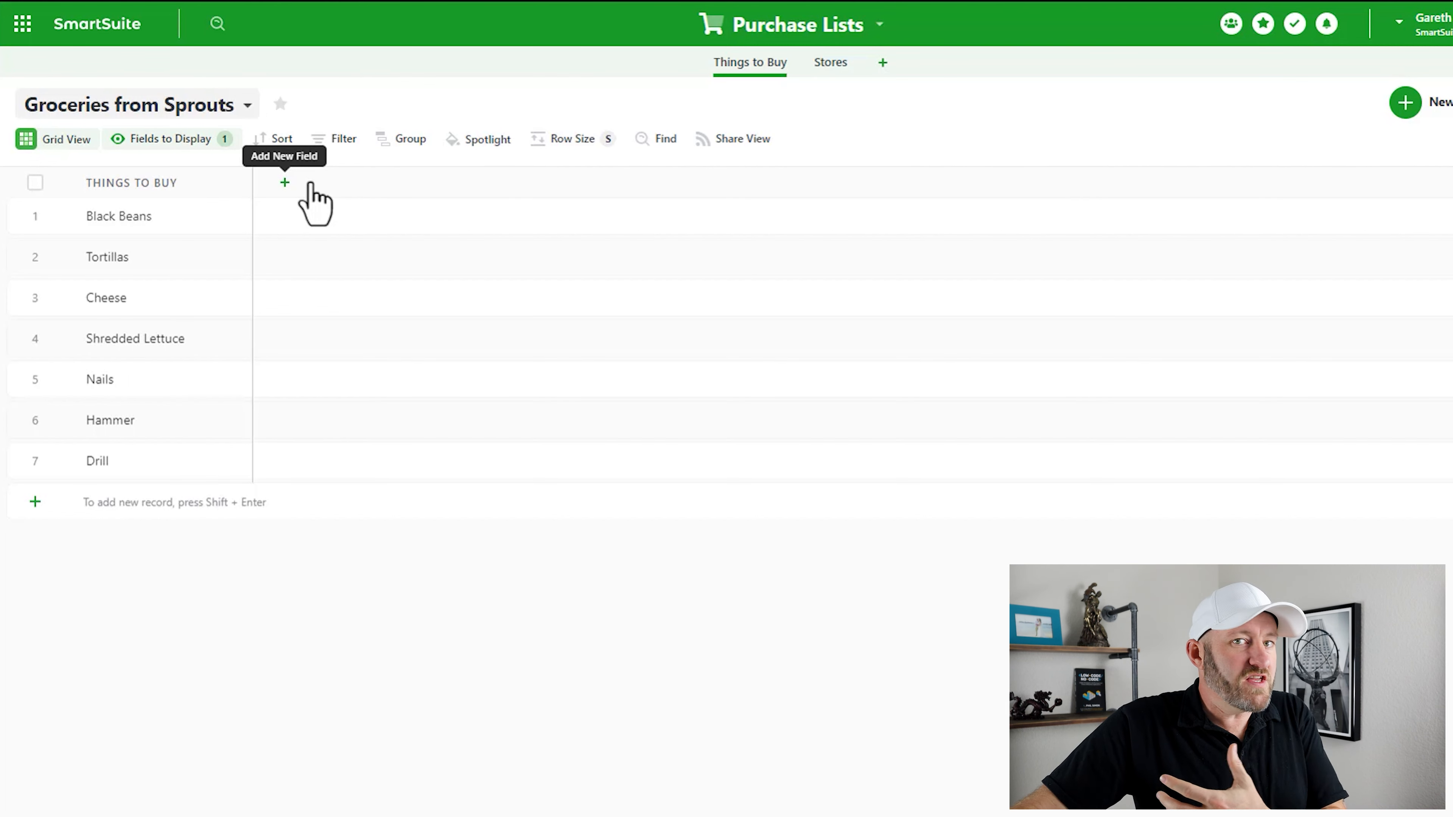
- Filter the view to Link to Stores contains Sprouts, leaving Black Beans, Tortillas, Cheese and Shredded Lettuce
{"action": "left_click", "coordinate": [334, 139]}
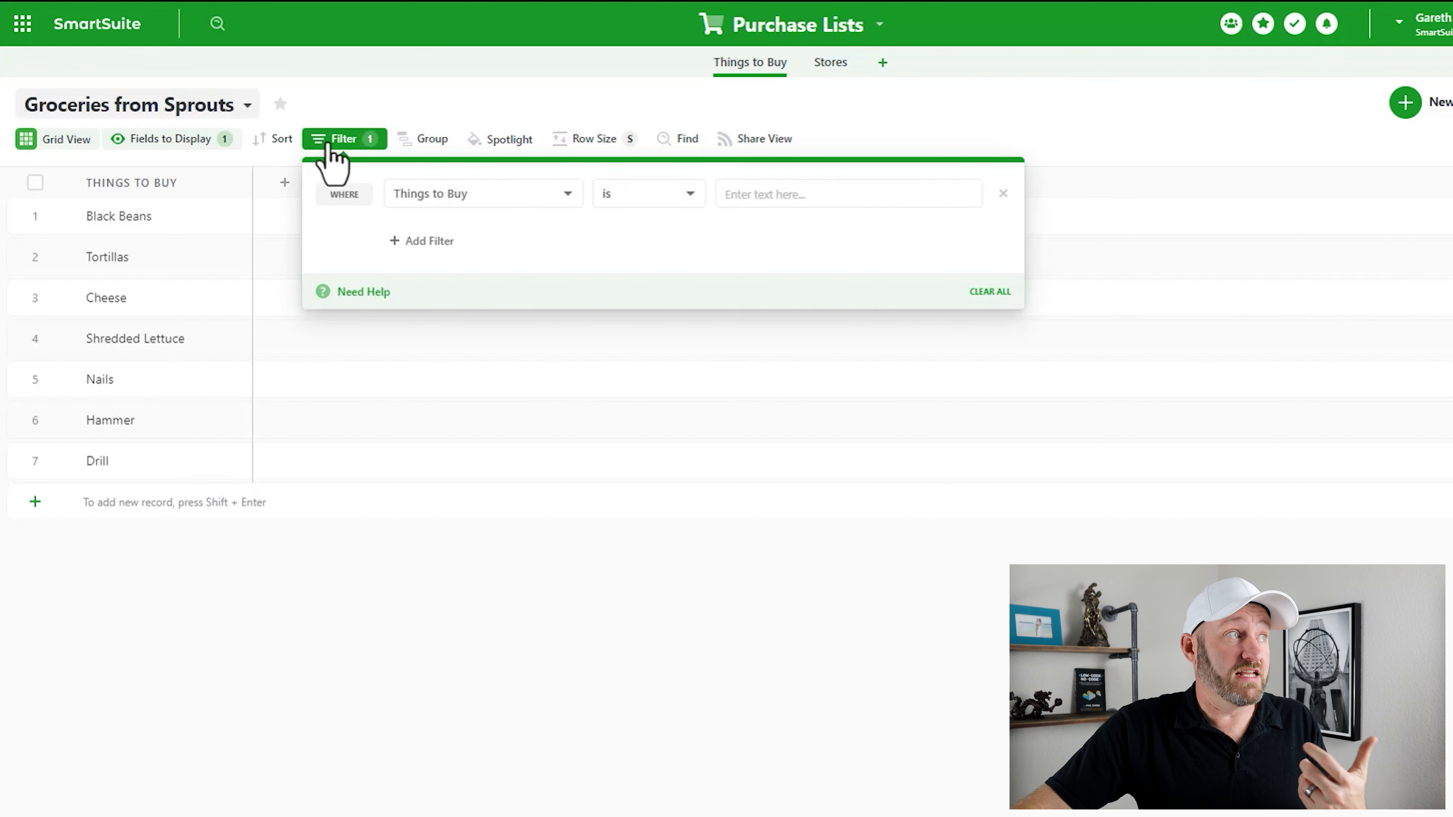
{"action": "left_click", "coordinate": [452, 198]}
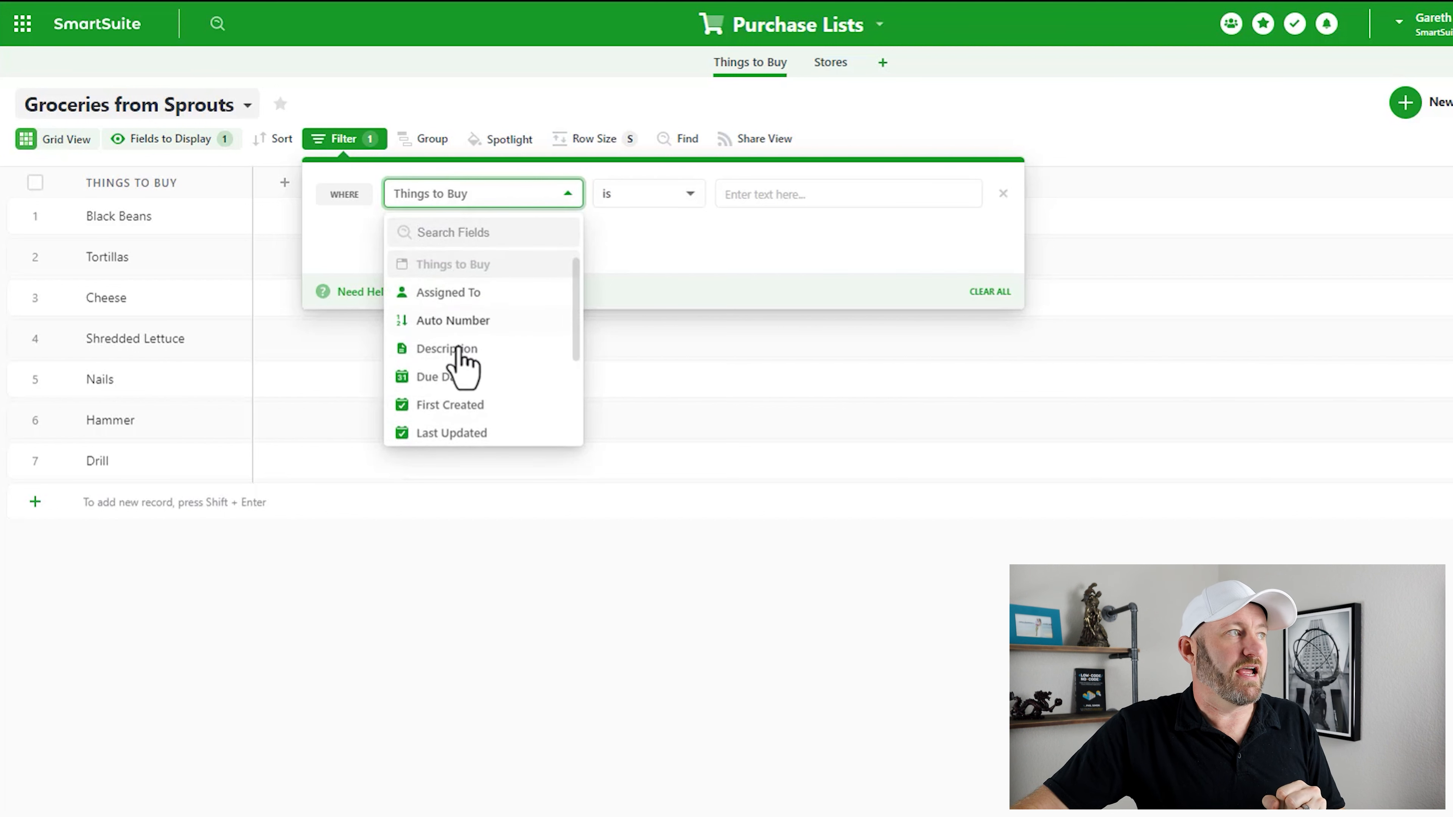
{"action": "scroll", "coordinate": [454, 366], "scroll_direction": "down", "scroll_amount": 3}
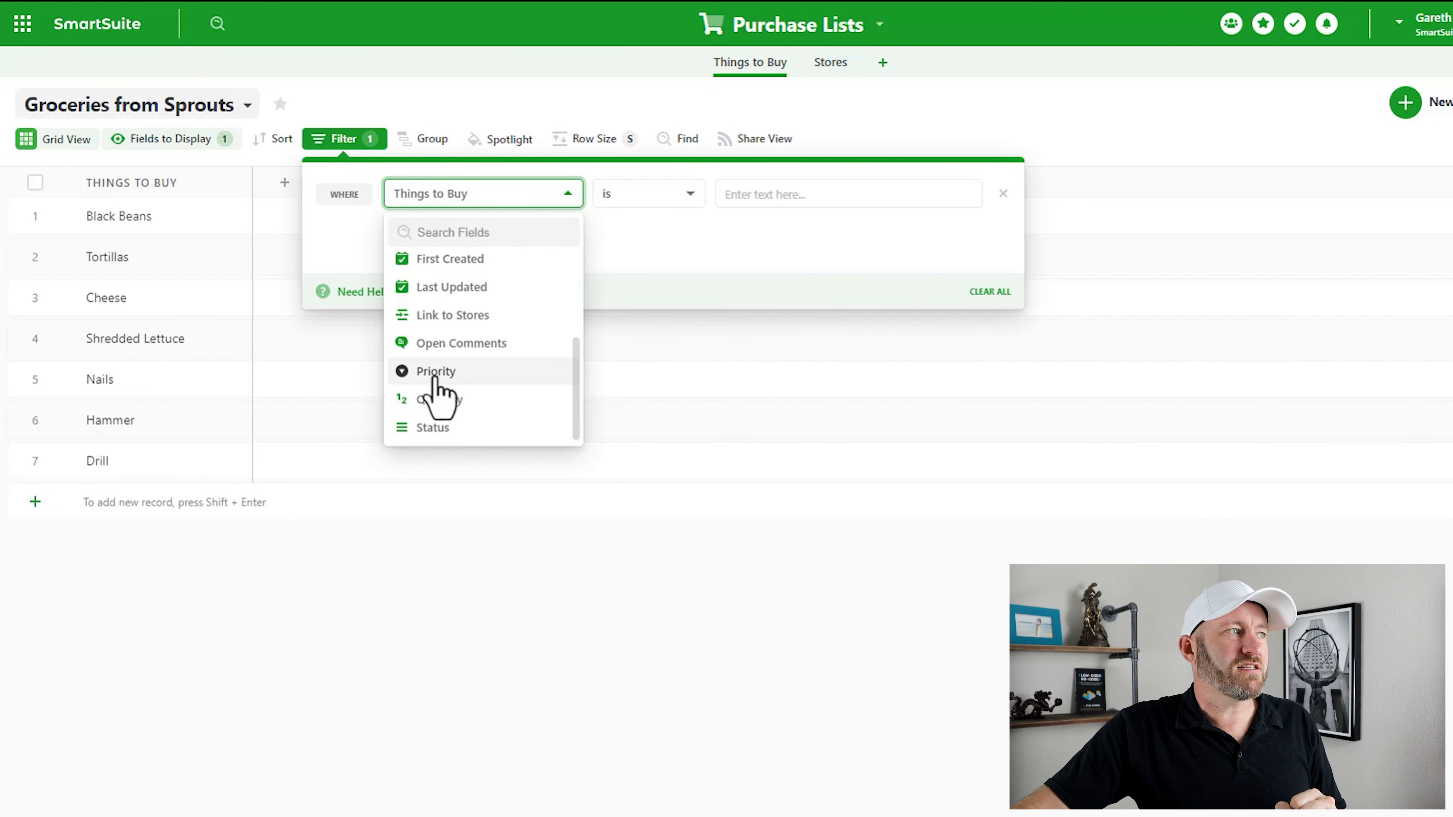
{"action": "left_click", "coordinate": [449, 316]}
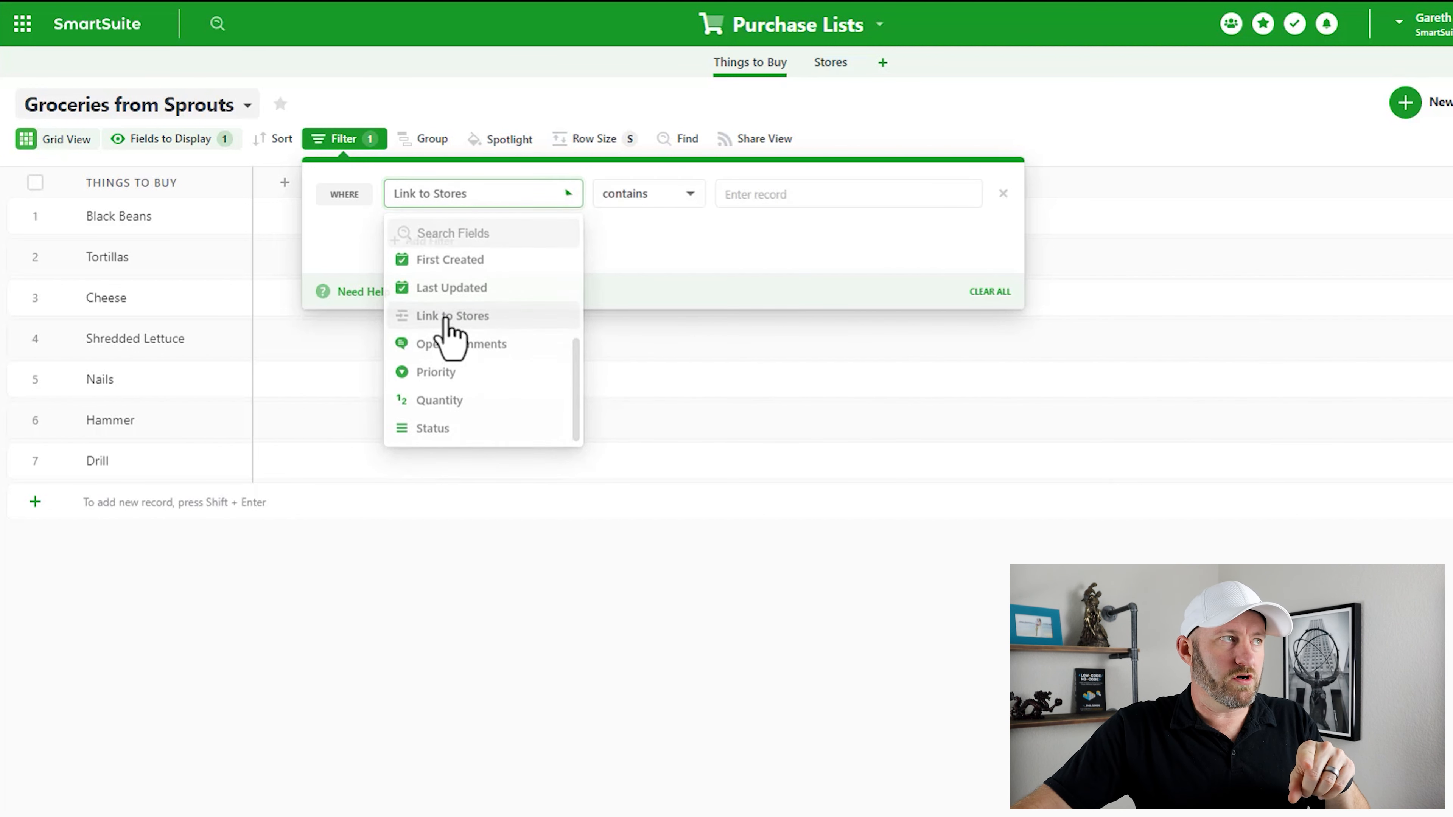
{"action": "left_click", "coordinate": [665, 202]}
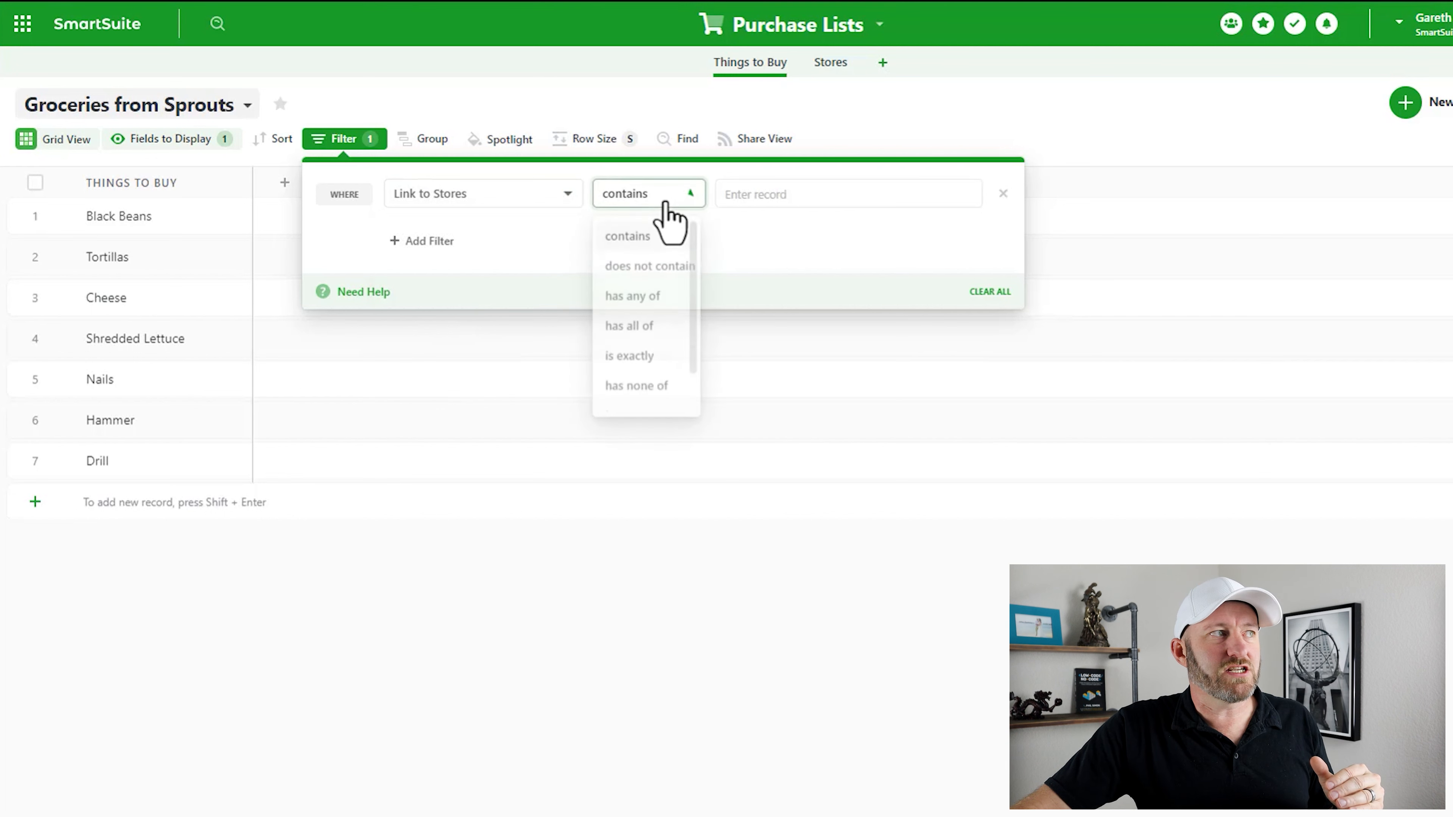
{"action": "left_click", "coordinate": [666, 202]}
{"action": "left_click", "coordinate": [754, 197]}
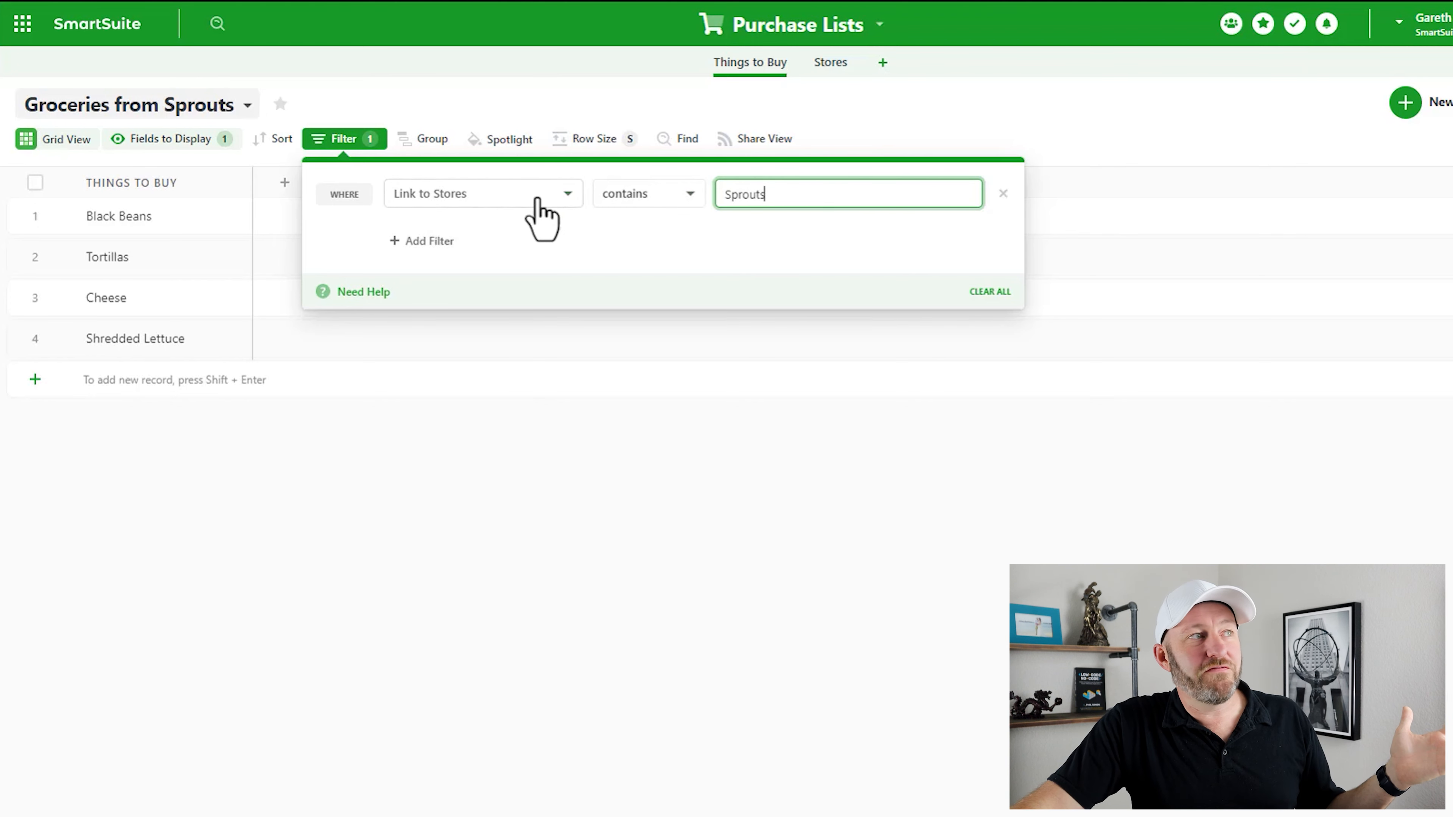
{"action": "left_click", "coordinate": [837, 610]}
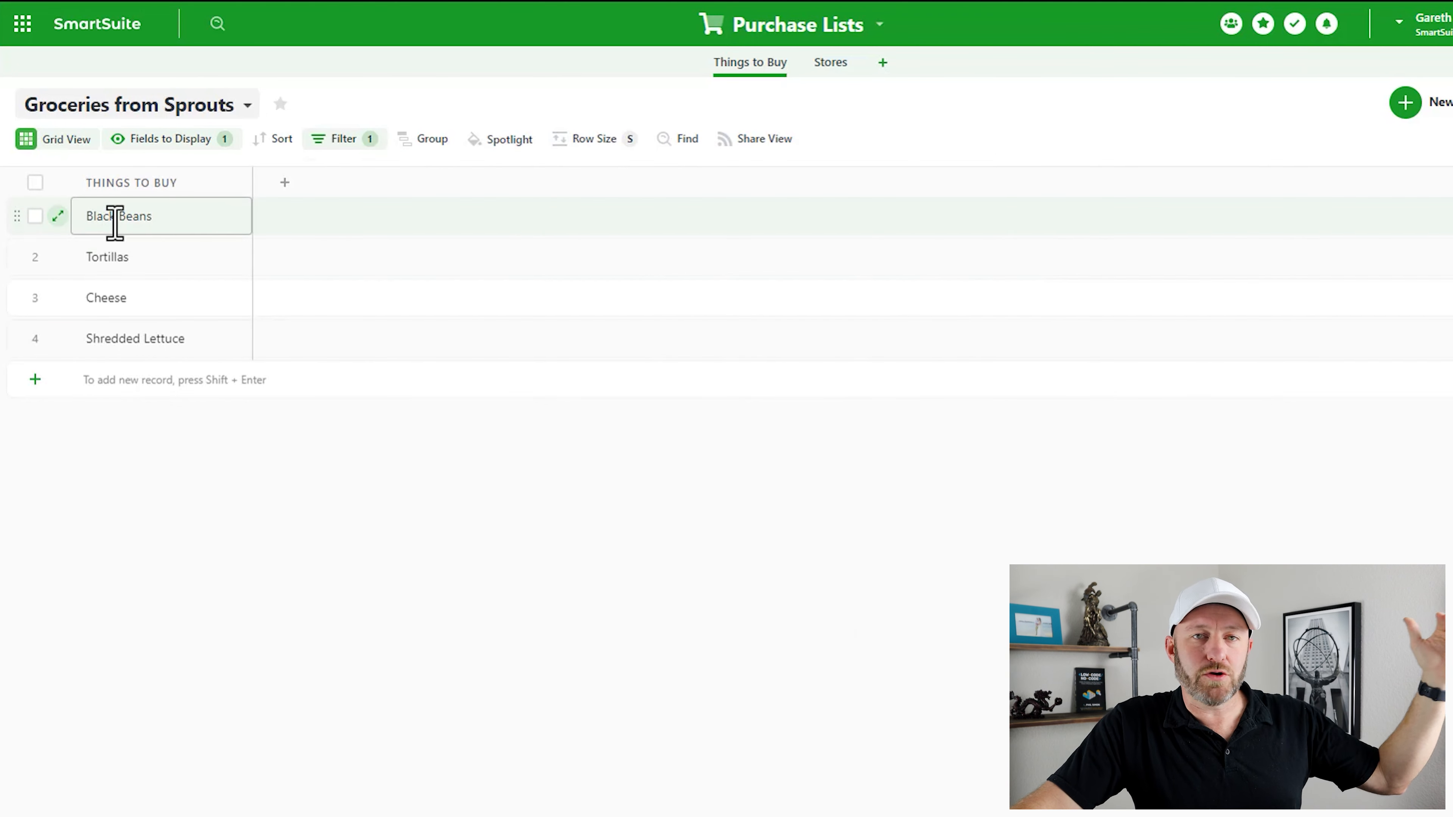
{"action": "left_click", "coordinate": [114, 256]}
{"action": "left_click", "coordinate": [122, 295]}
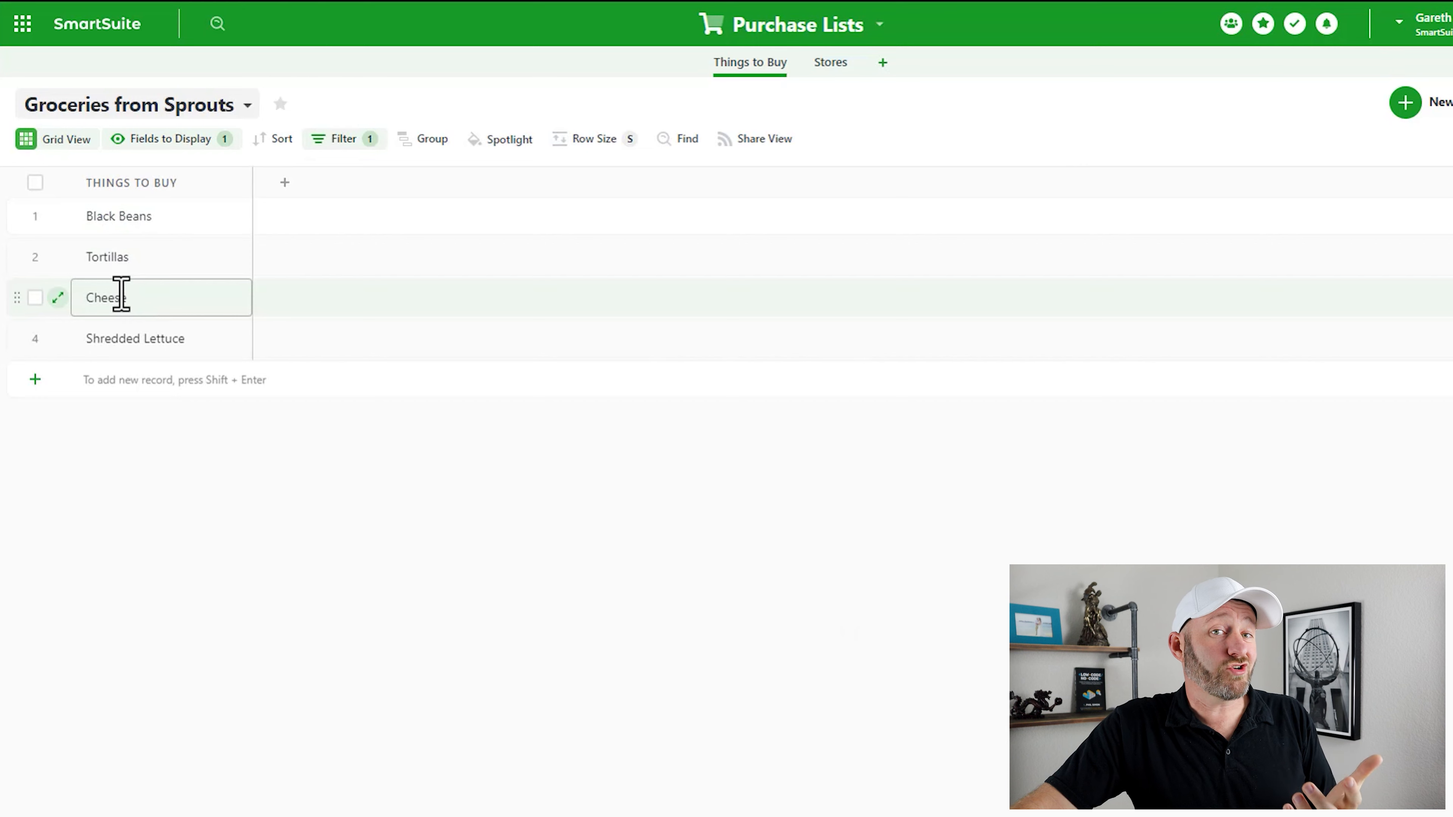
{"action": "left_click", "coordinate": [140, 214]}
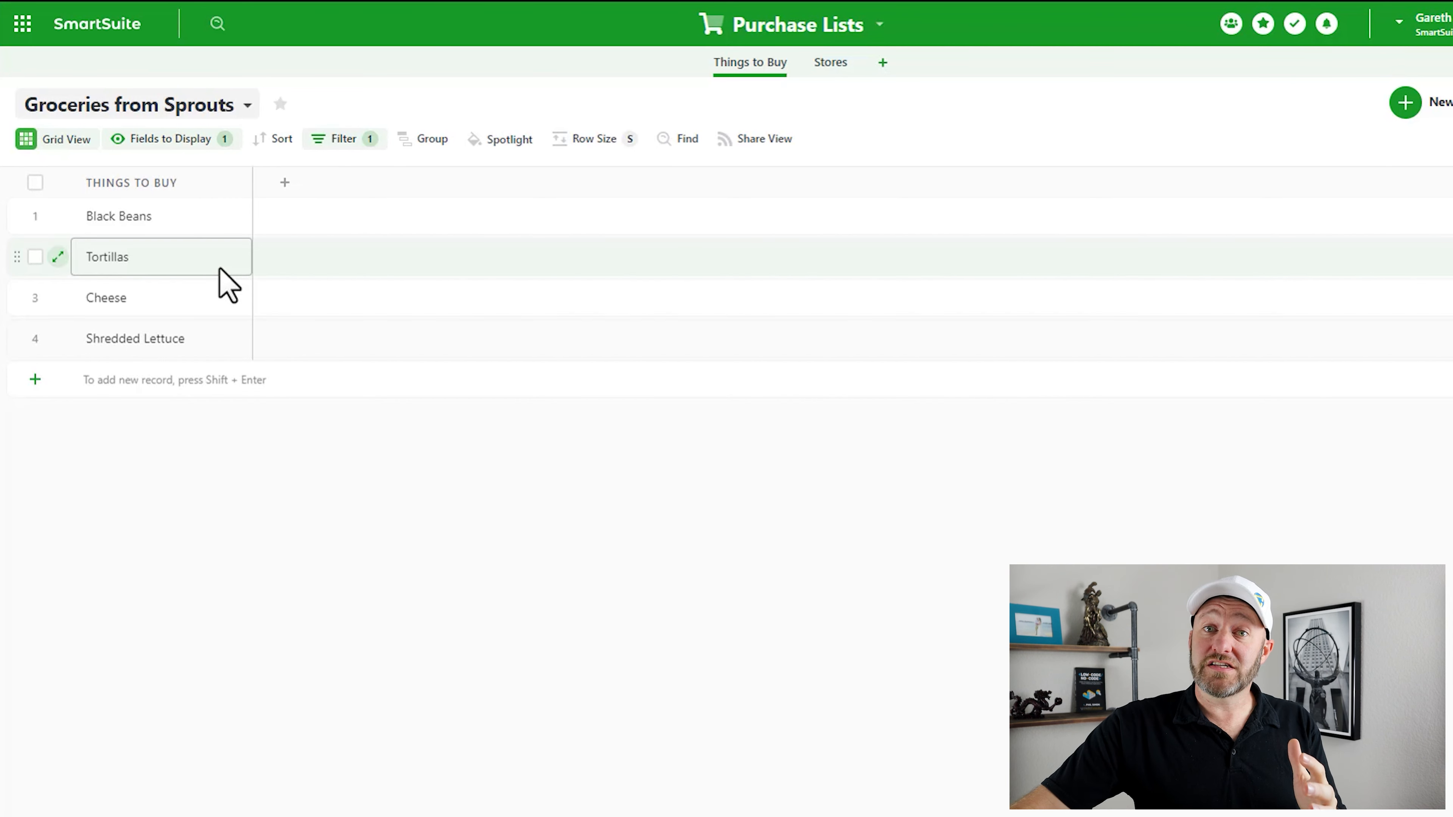
- Add the Quantity and Link to Stores fields to the view's displayed columns
{"action": "left_click", "coordinate": [174, 143]}
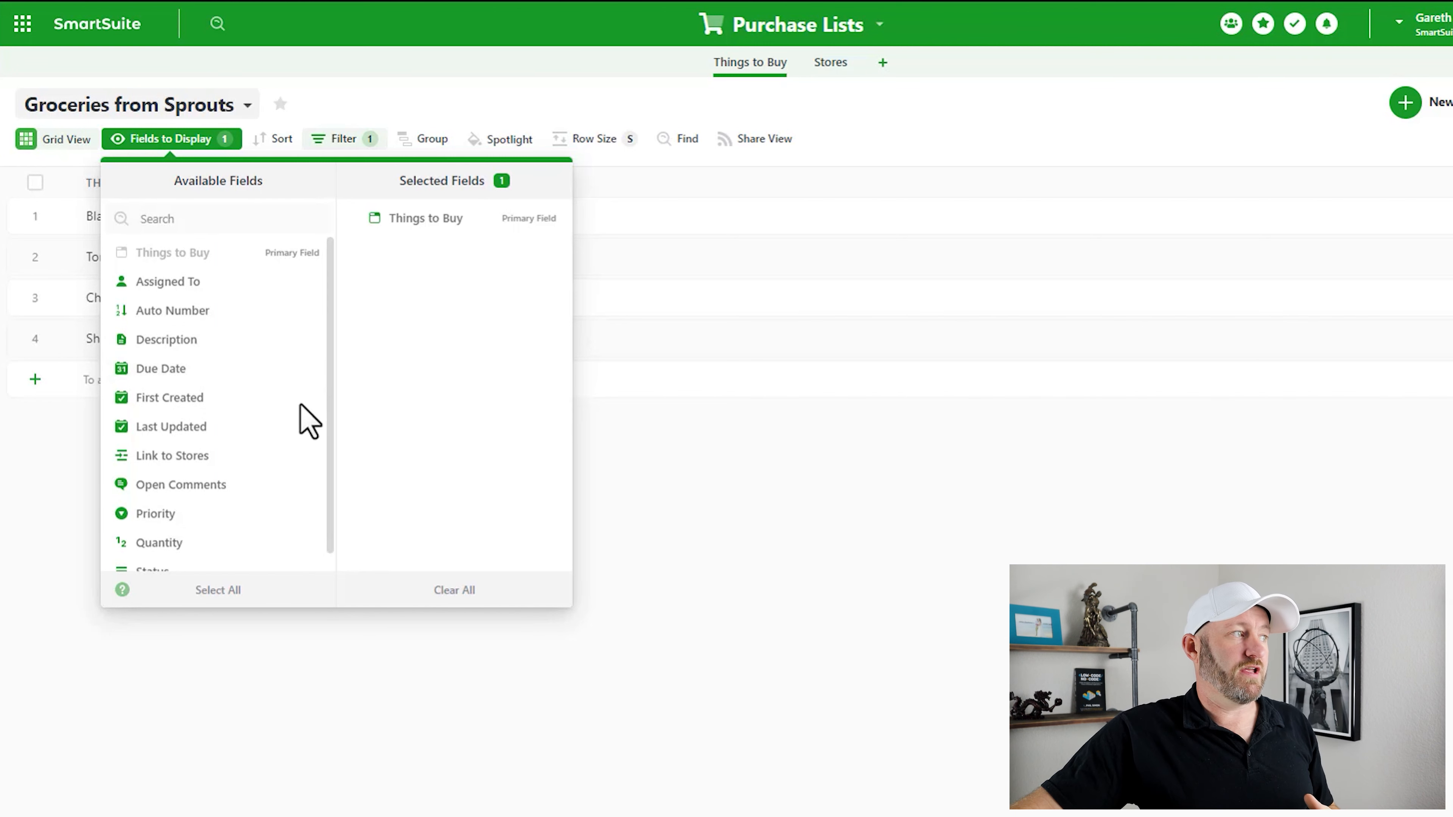
{"action": "scroll", "coordinate": [211, 432], "scroll_direction": "down", "scroll_amount": 1}
{"action": "left_click", "coordinate": [194, 524]}
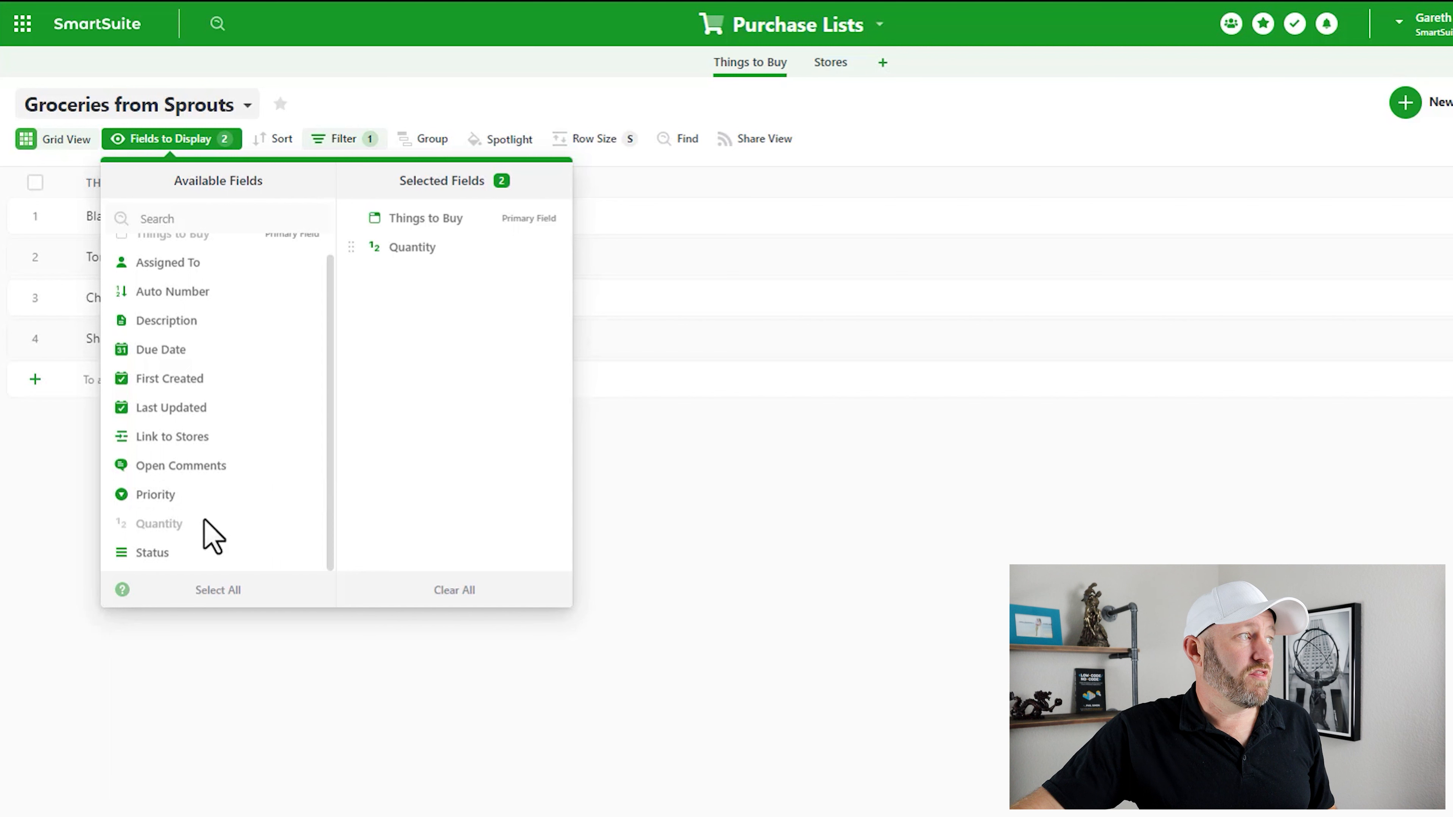
{"action": "left_click", "coordinate": [198, 438]}
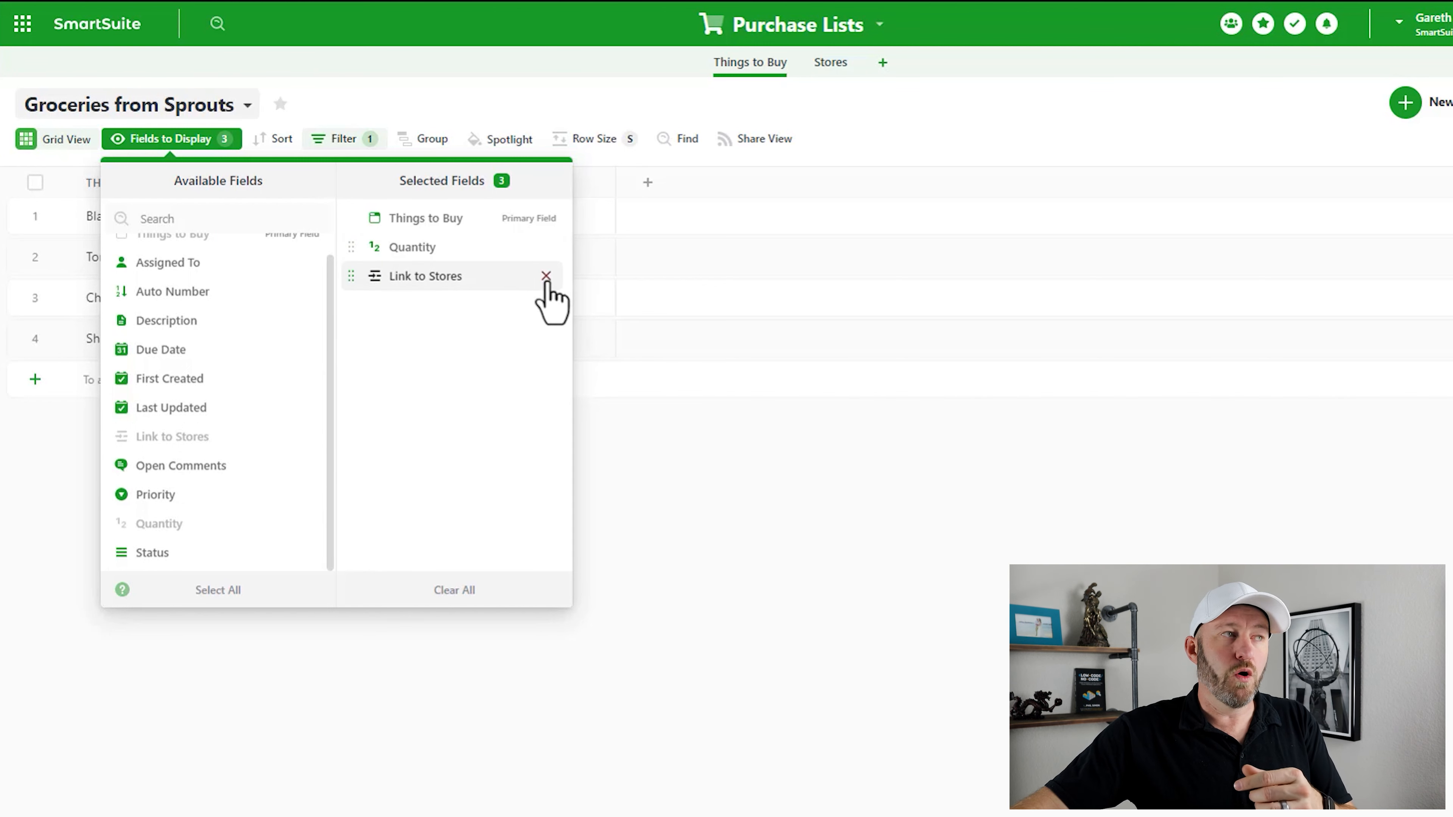
{"action": "left_click", "coordinate": [545, 276]}
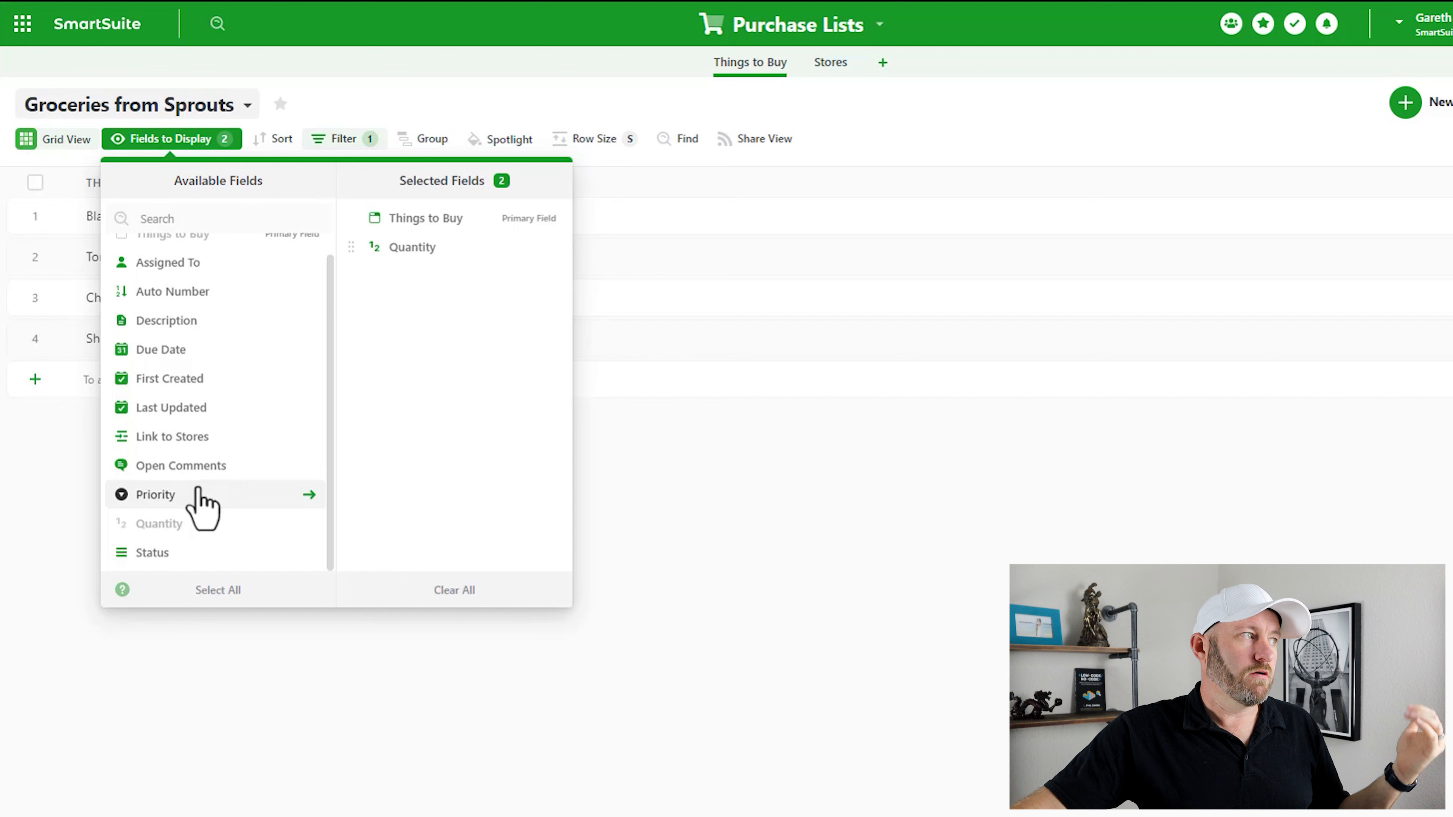
{"action": "left_click", "coordinate": [185, 436]}
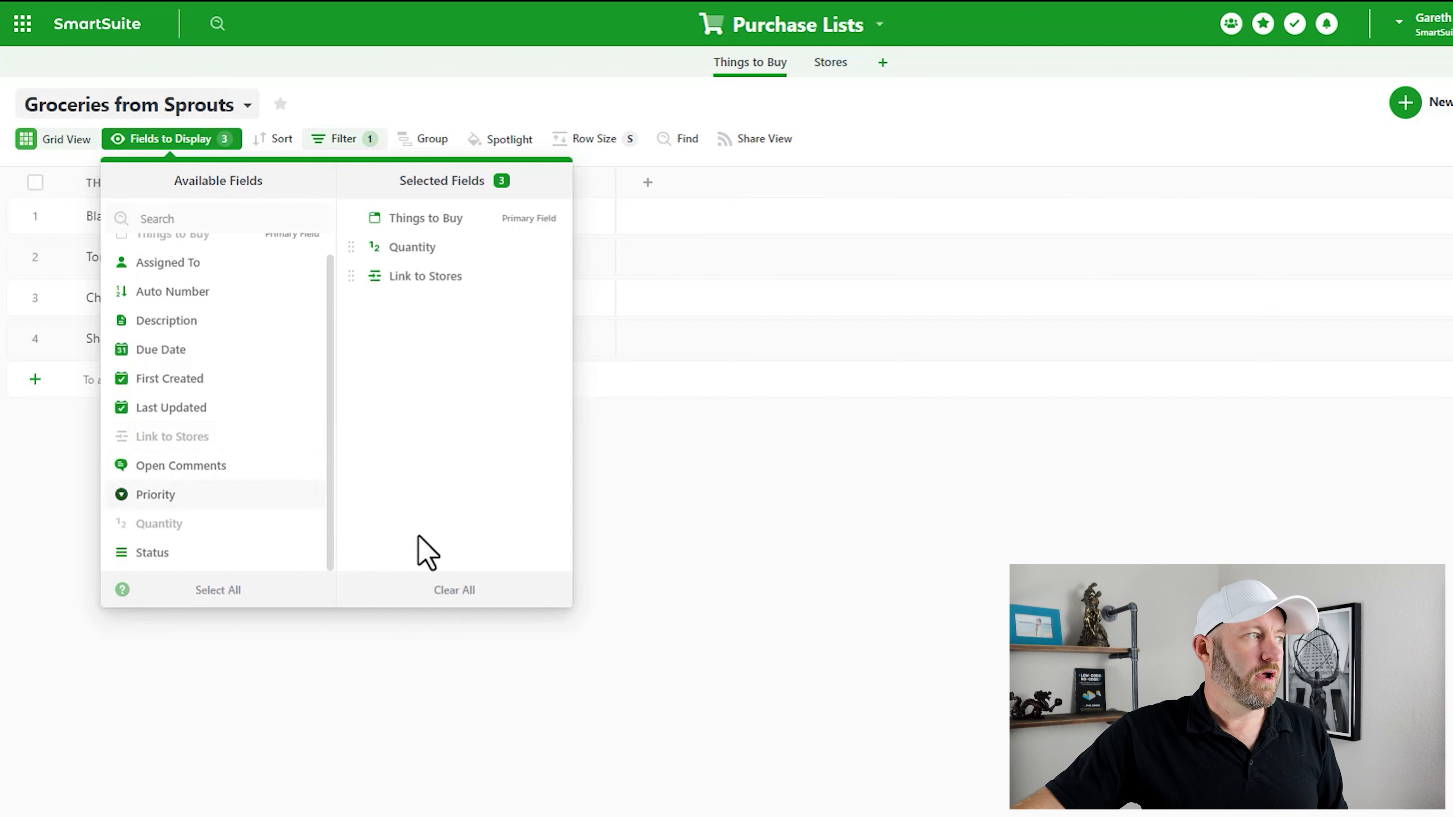
{"action": "left_click", "coordinate": [721, 473]}
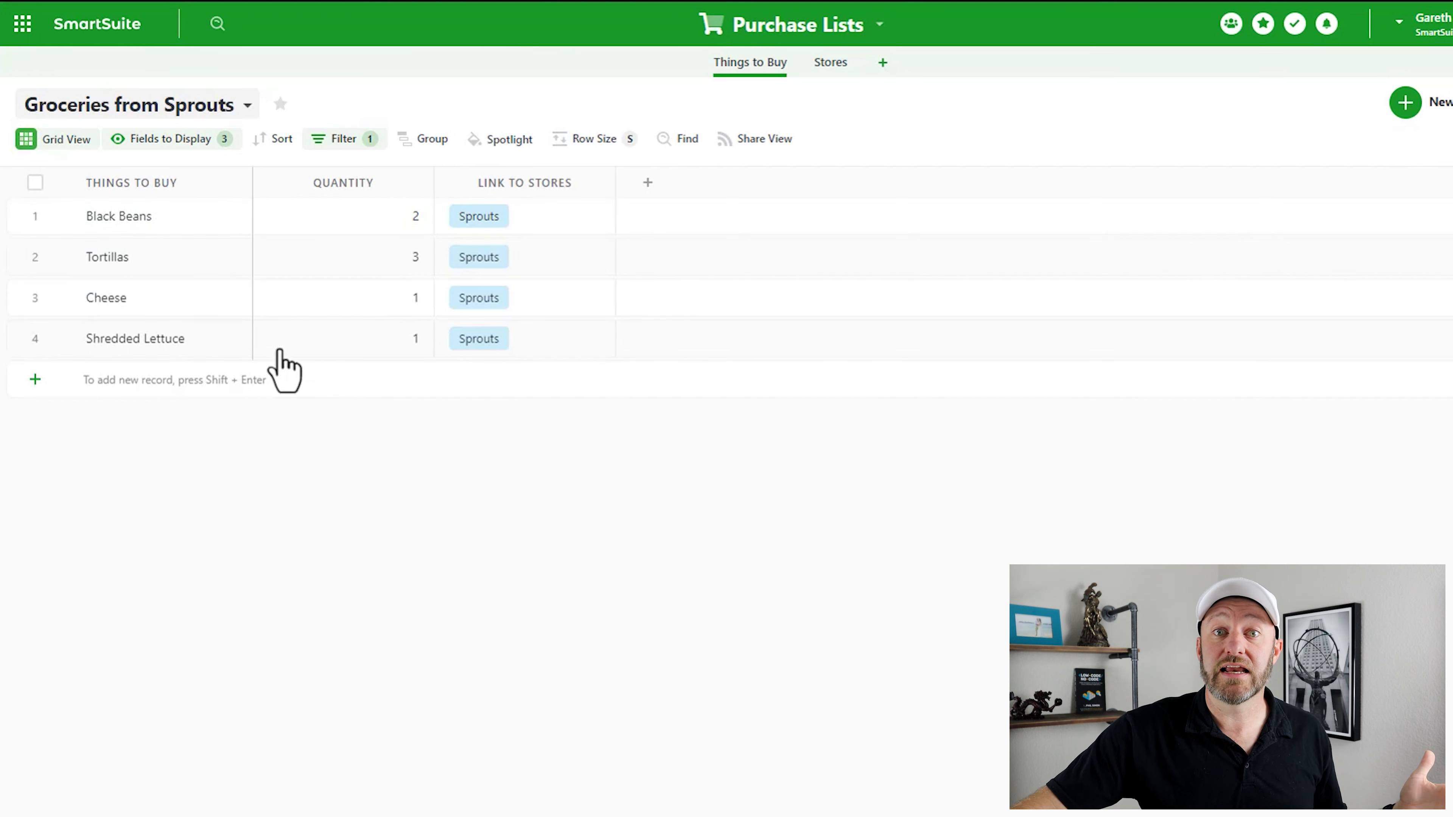
- Select the Black Beans, Cheese and Shredded Lettuce names, quantities and stores to review them
{"action": "left_click", "coordinate": [473, 285]}
{"action": "left_click", "coordinate": [174, 286]}
{"action": "left_click", "coordinate": [155, 226]}
{"action": "left_click", "coordinate": [162, 337]}
{"action": "left_click", "coordinate": [344, 221]}
{"action": "left_click", "coordinate": [347, 339]}
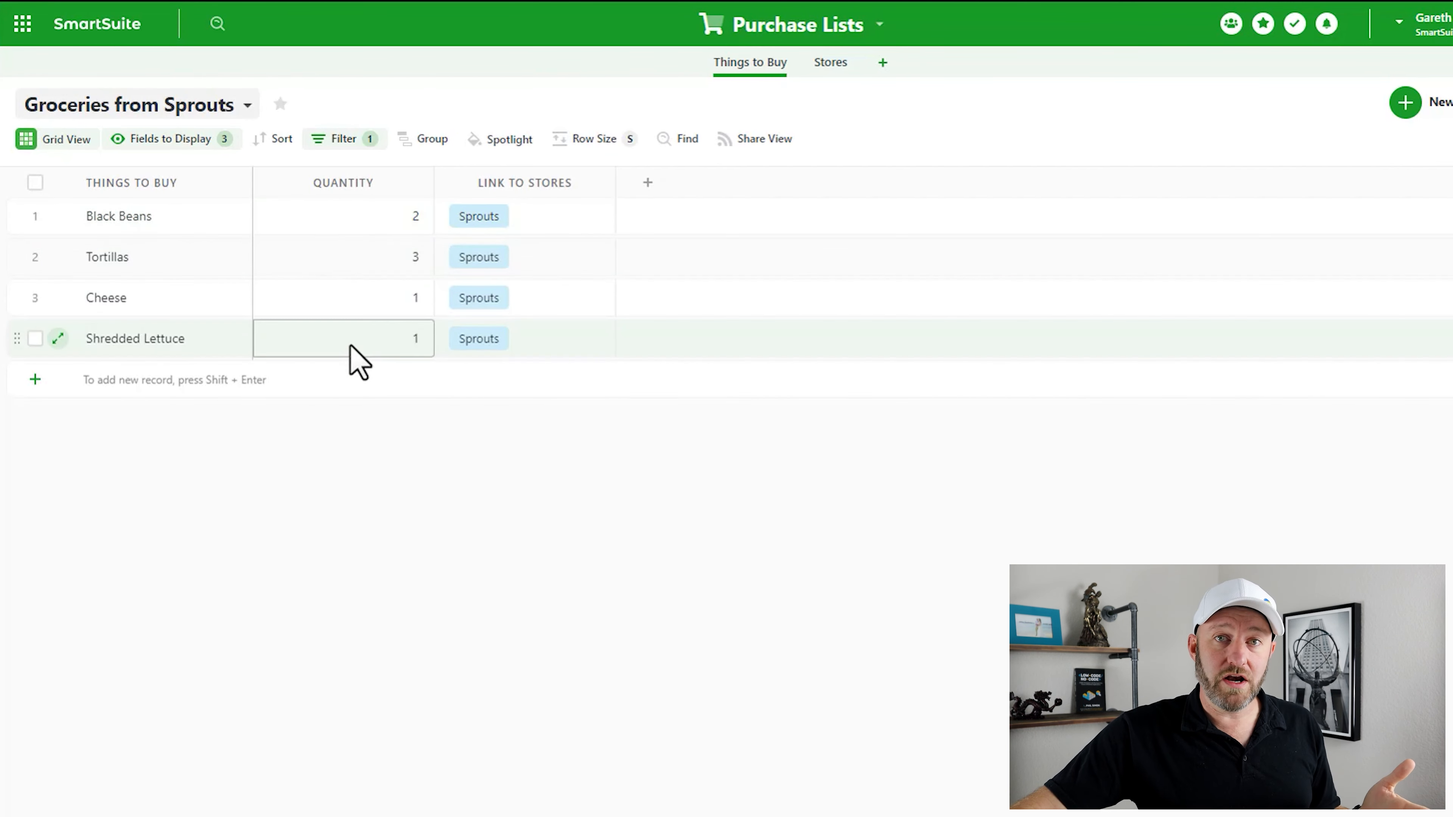
{"action": "left_click", "coordinate": [534, 215]}
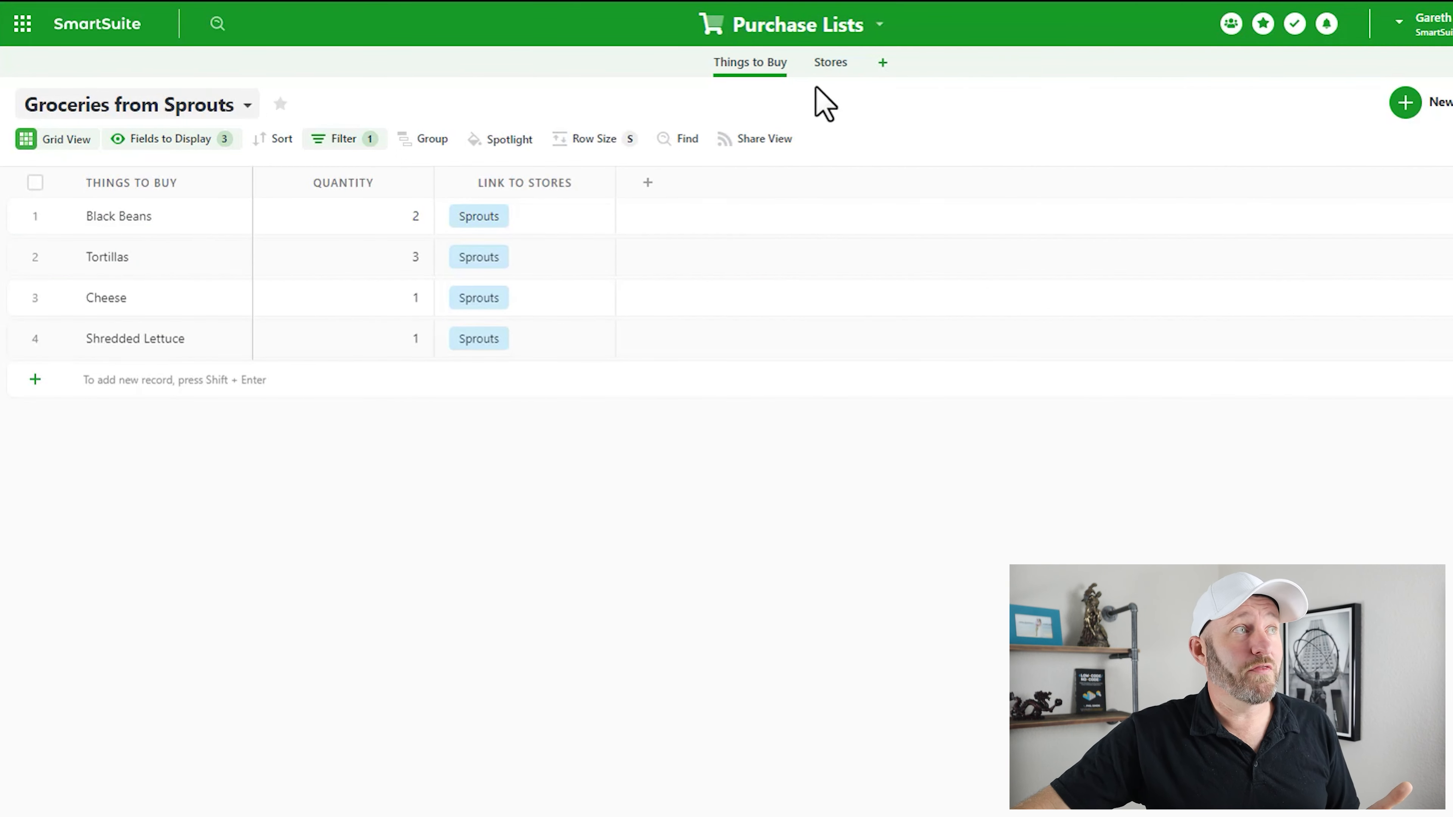
- Switch to the Stores table listing Home Depot and Sprouts
{"action": "left_click", "coordinate": [845, 69]}
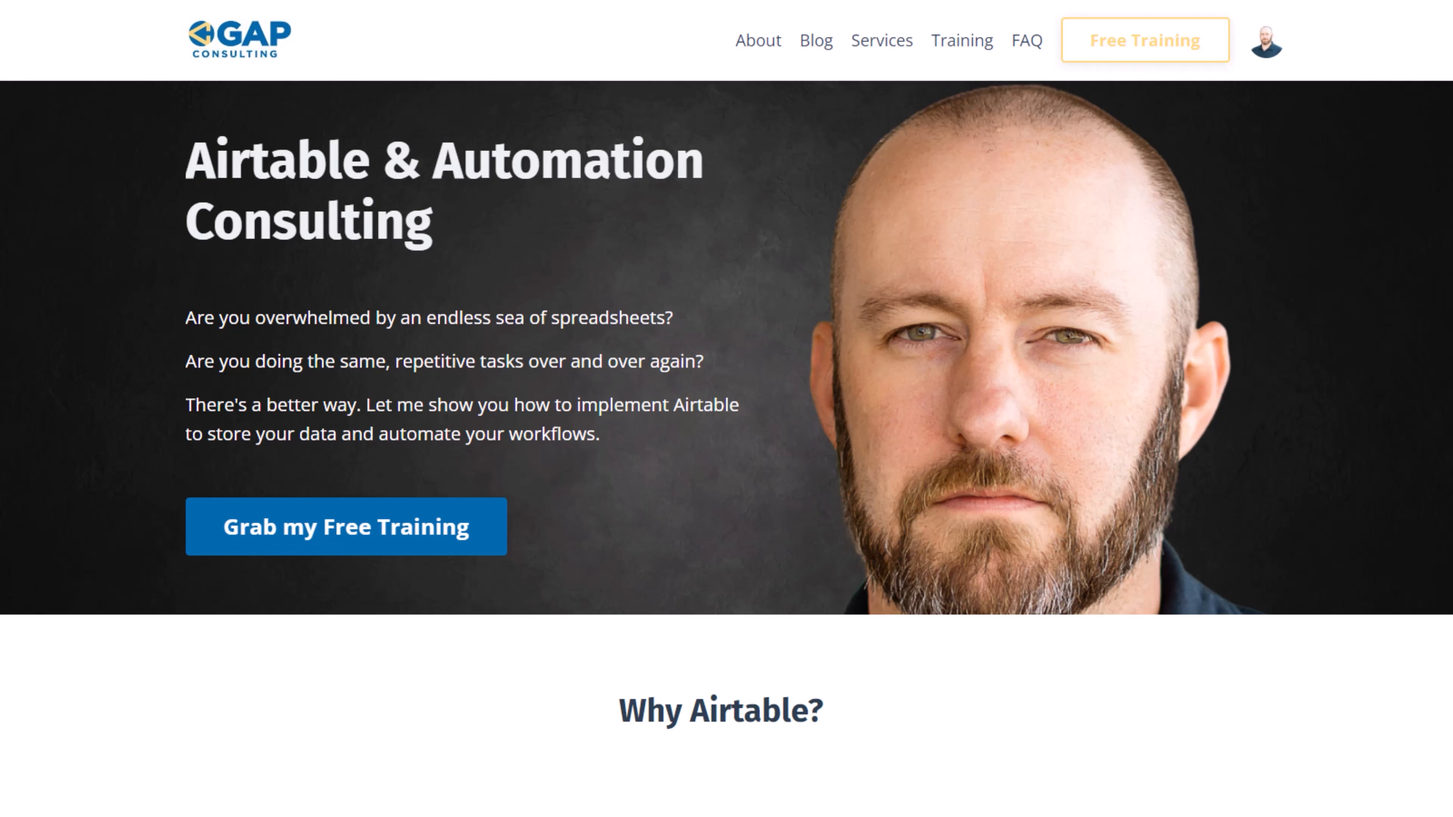
- Open and dismiss the free training sign-up form, then scroll down to the consulting options
{"action": "left_click", "coordinate": [415, 543]}
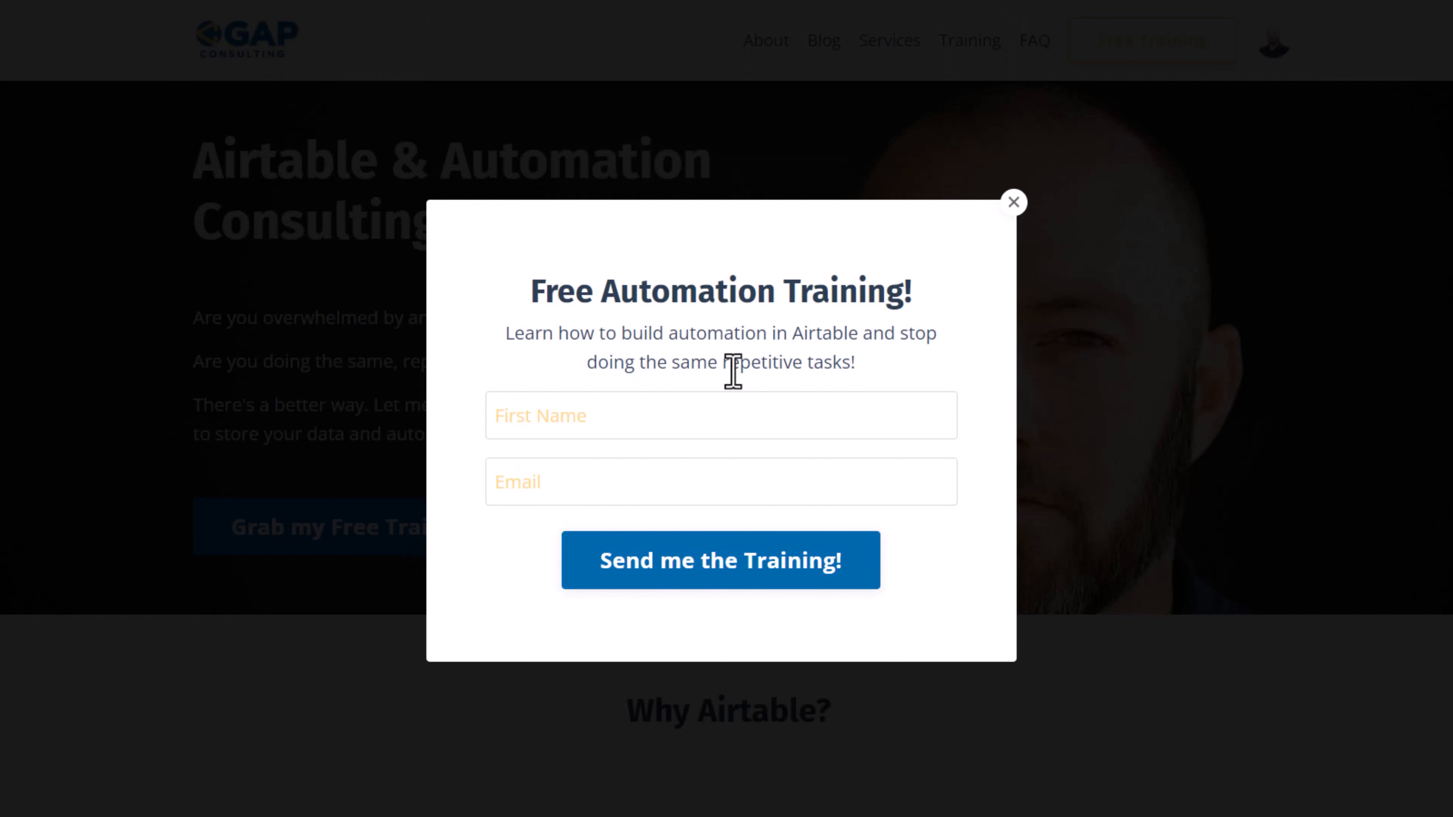
{"action": "left_click", "coordinate": [1014, 202]}
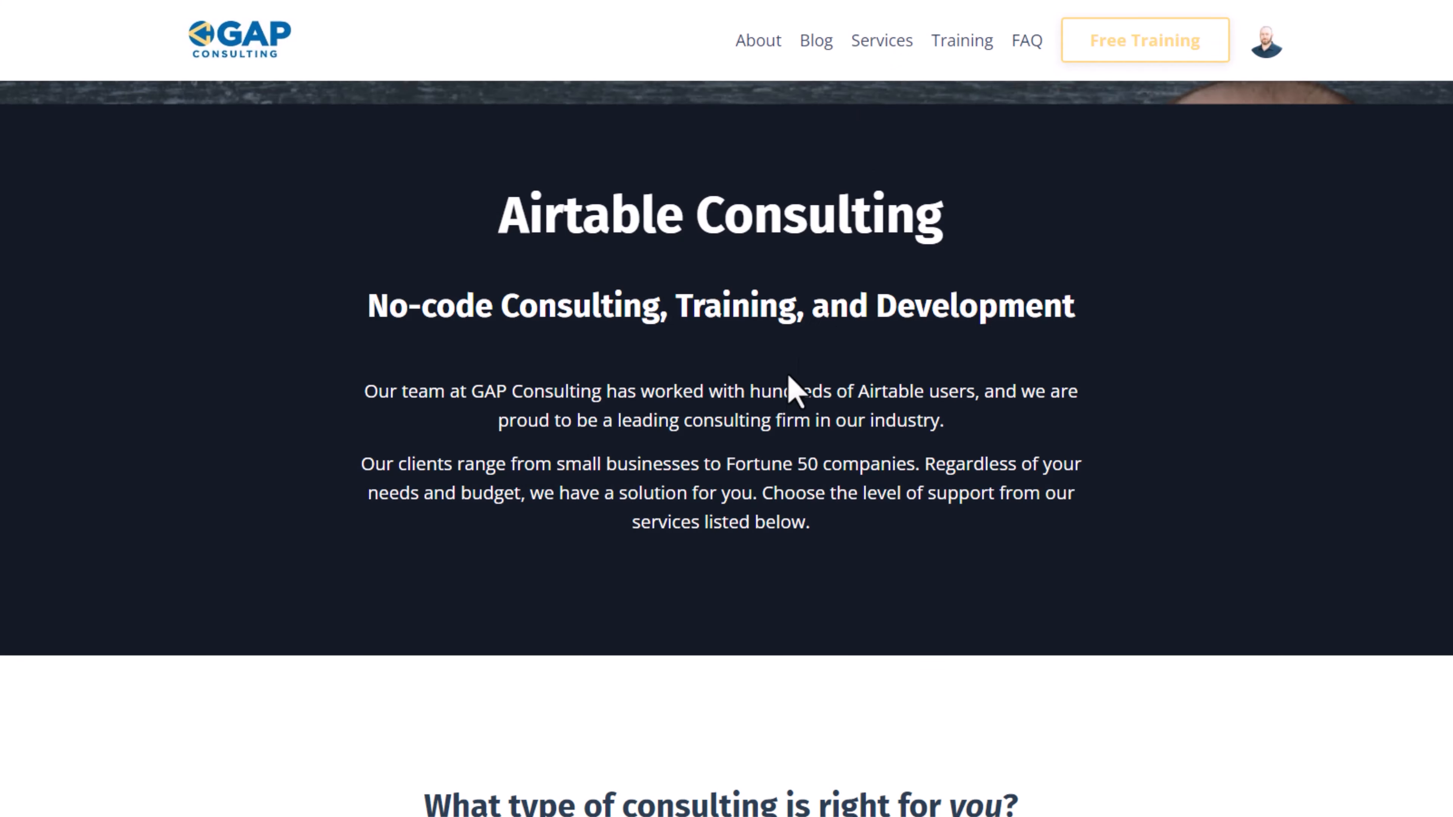
{"action": "scroll", "coordinate": [780, 401], "scroll_direction": "down", "scroll_amount": 6}
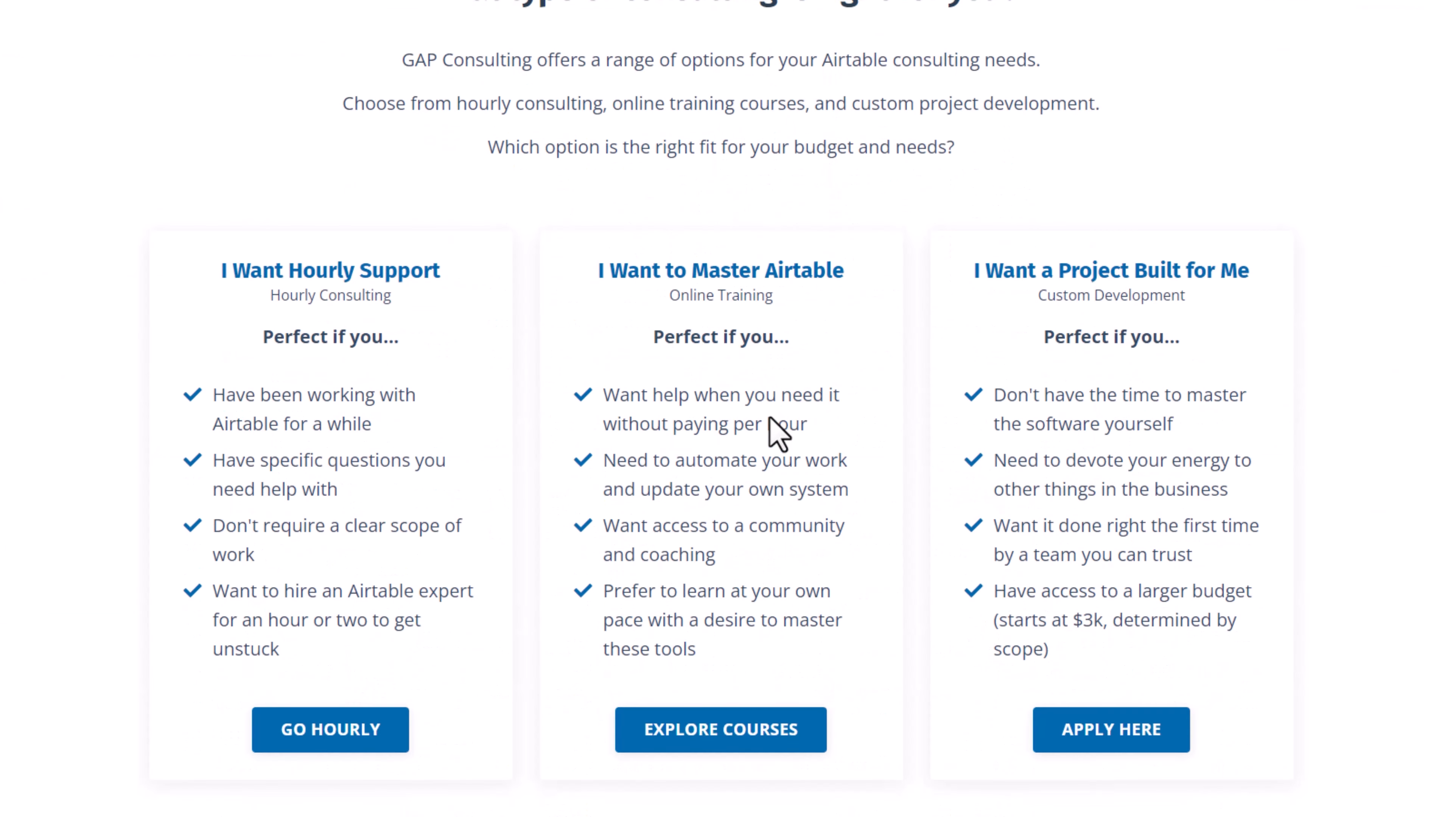